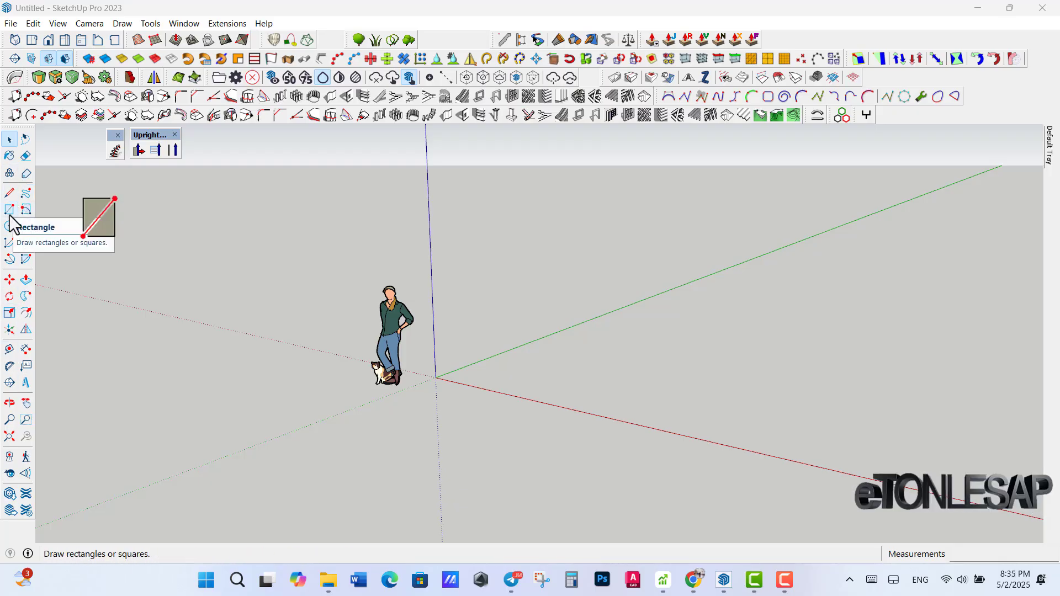
# - Draw a rectangle of about 4952 by 5970 mm on the ground, between the red and green axes
pyautogui.press('r')
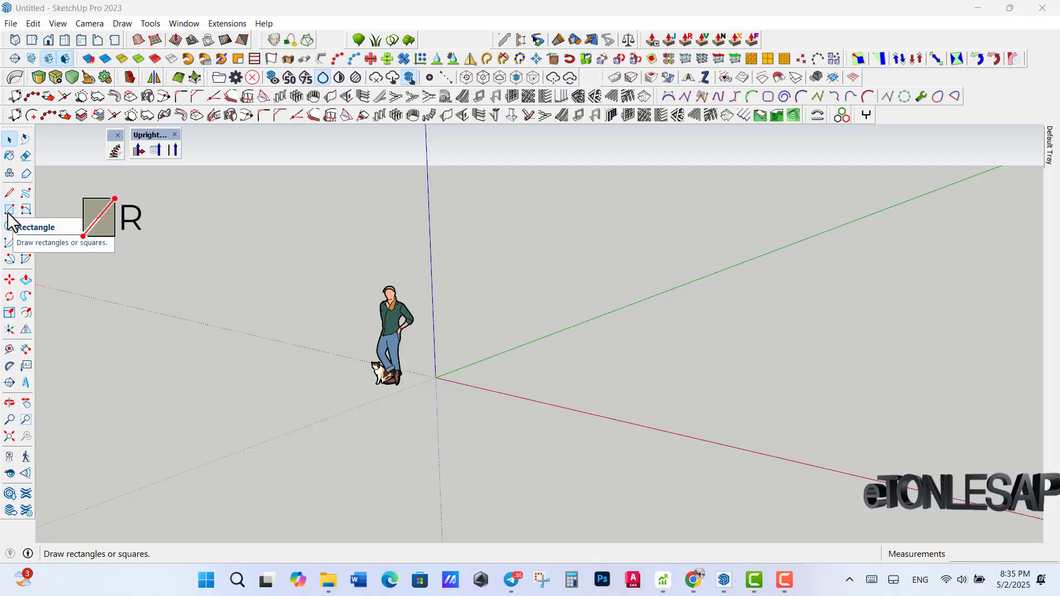
pyautogui.click(488, 378)
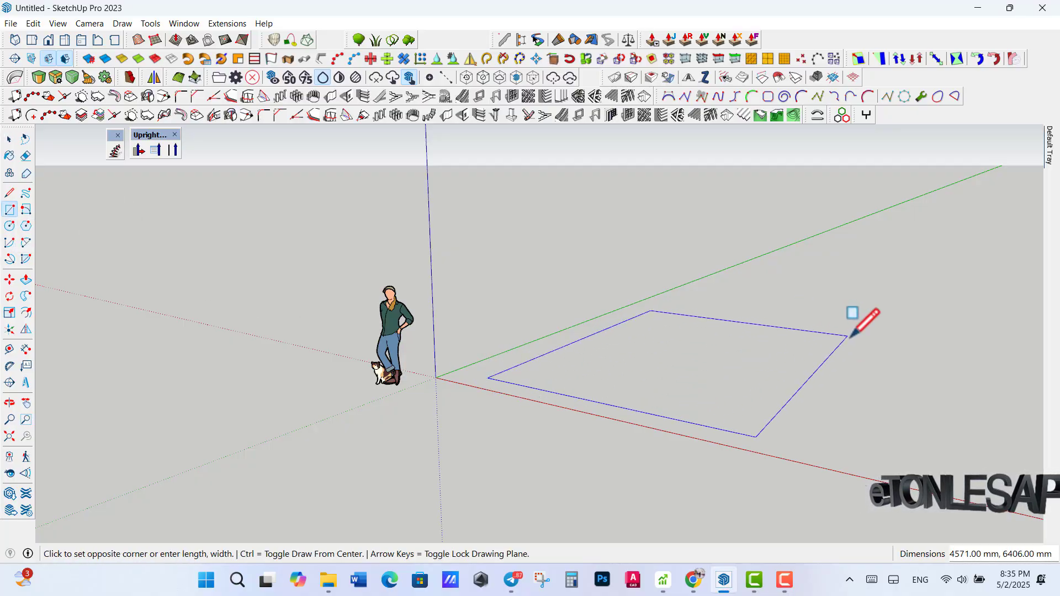
pyautogui.click(866, 344)
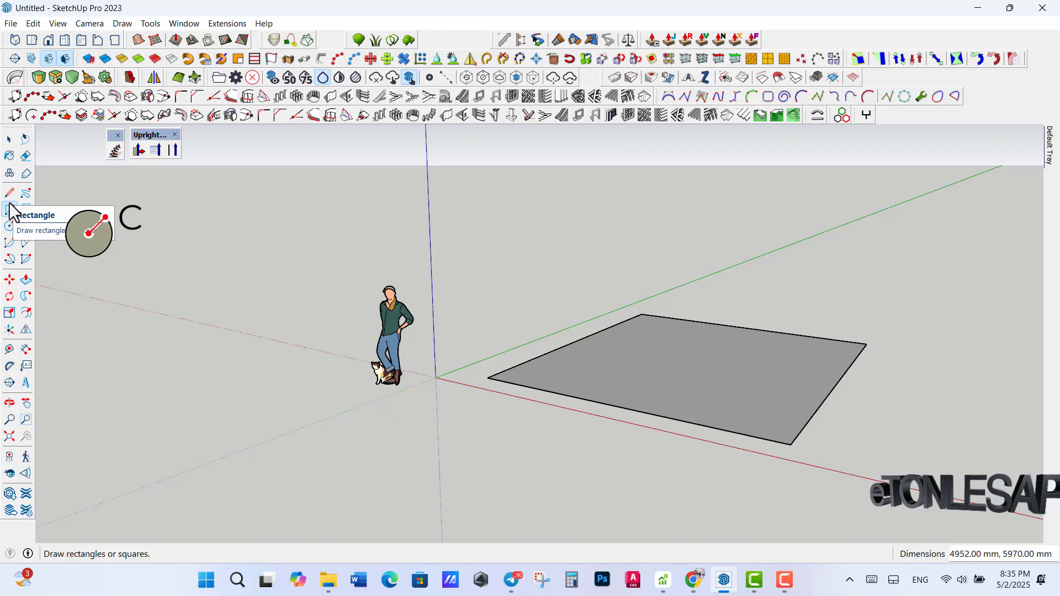
# - Draw a 100-sided circle with a radius of about 2012 mm on the ground in front of the figure
pyautogui.click(9, 226)
pyautogui.click(401, 430)
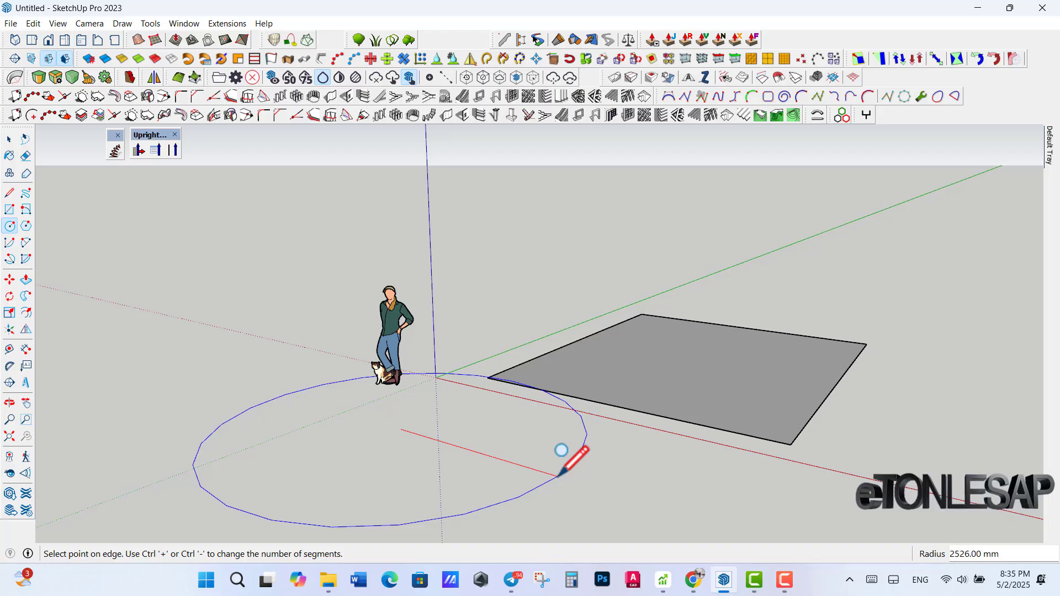
pyautogui.press('Escape')
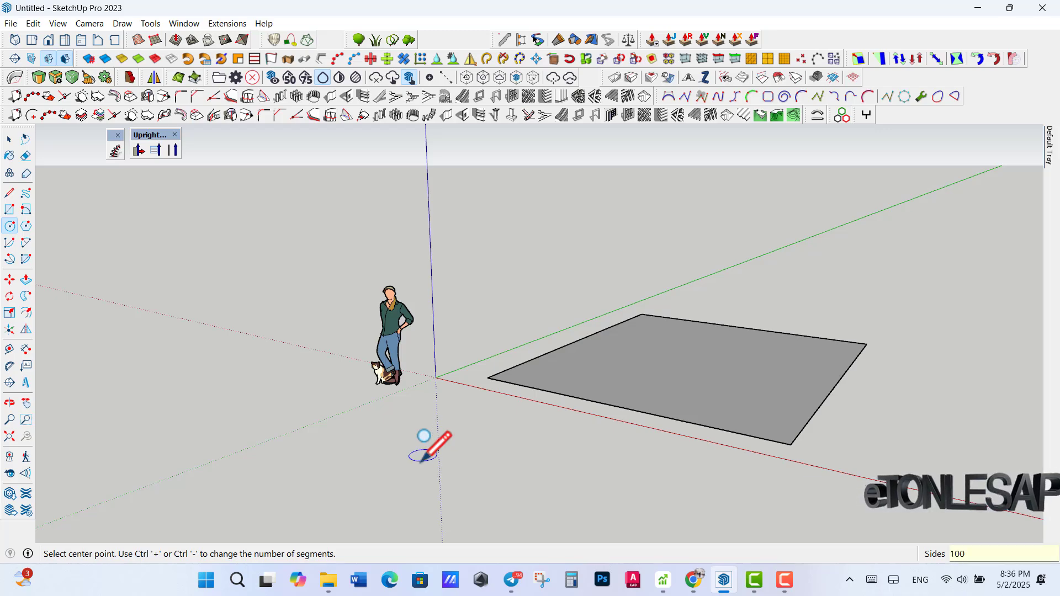
pyautogui.click(397, 427)
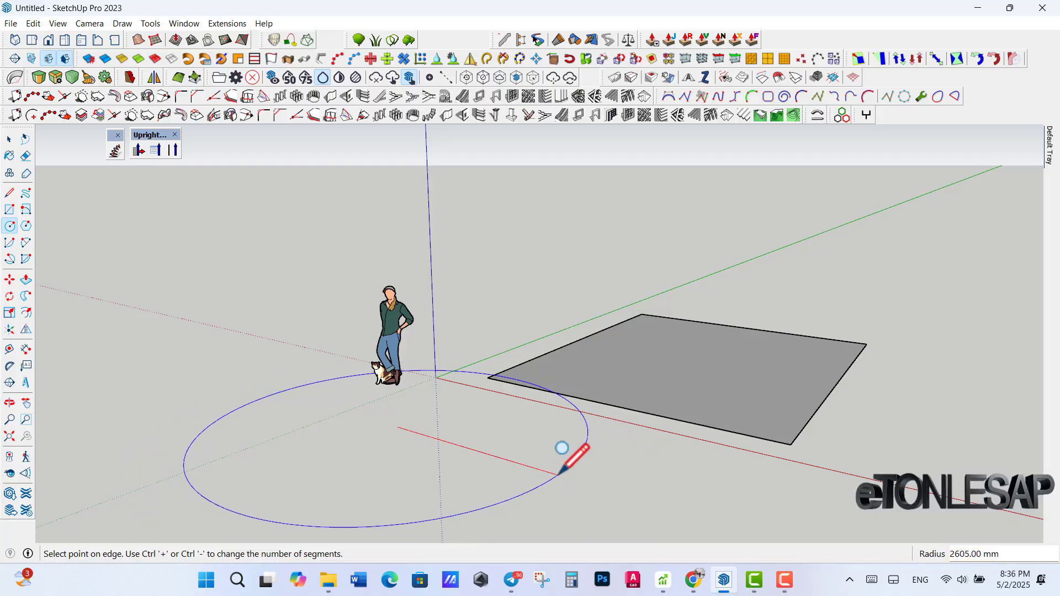
pyautogui.click(518, 470)
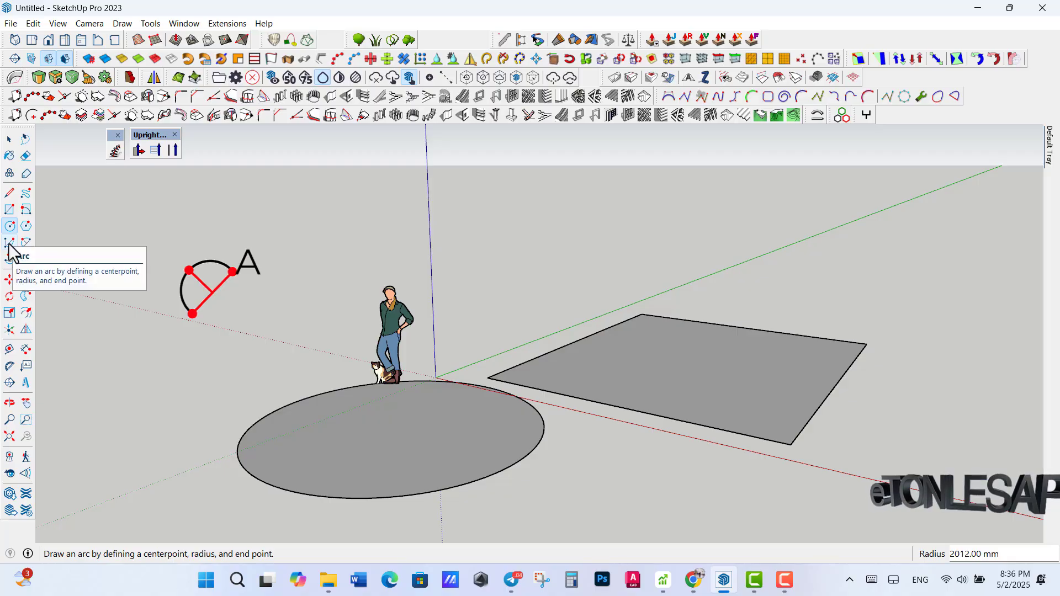
# - Draw a two-point arc on the ground beside the figure, behind the circle, with a bulge of about 1293 mm
pyautogui.click(26, 243)
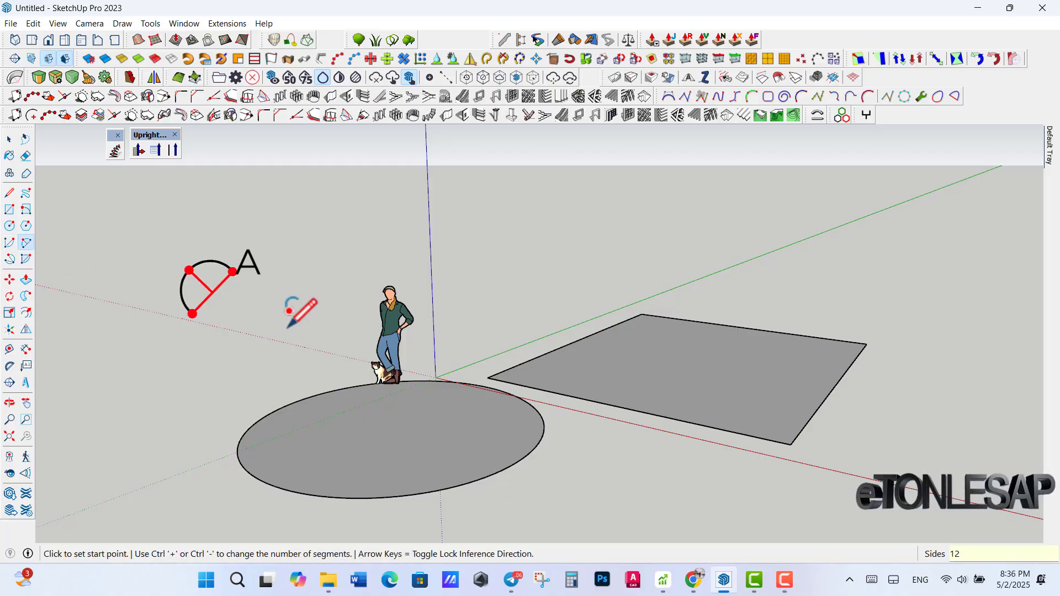
pyautogui.click(265, 343)
pyautogui.click(338, 307)
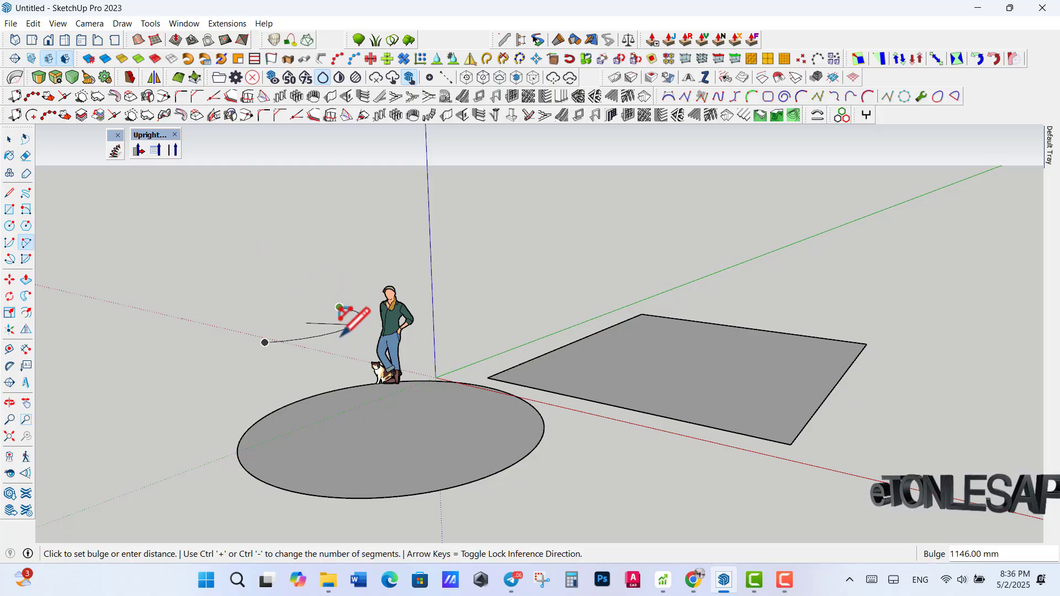
pyautogui.click(310, 323)
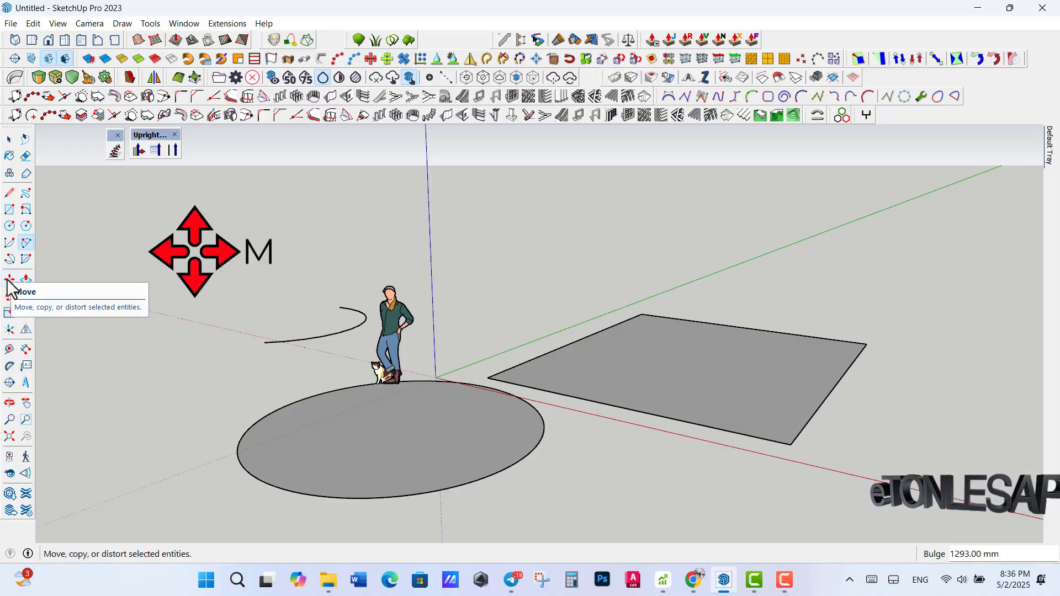
# - Select the circle's face together with its edge and make them a group
pyautogui.press('m')
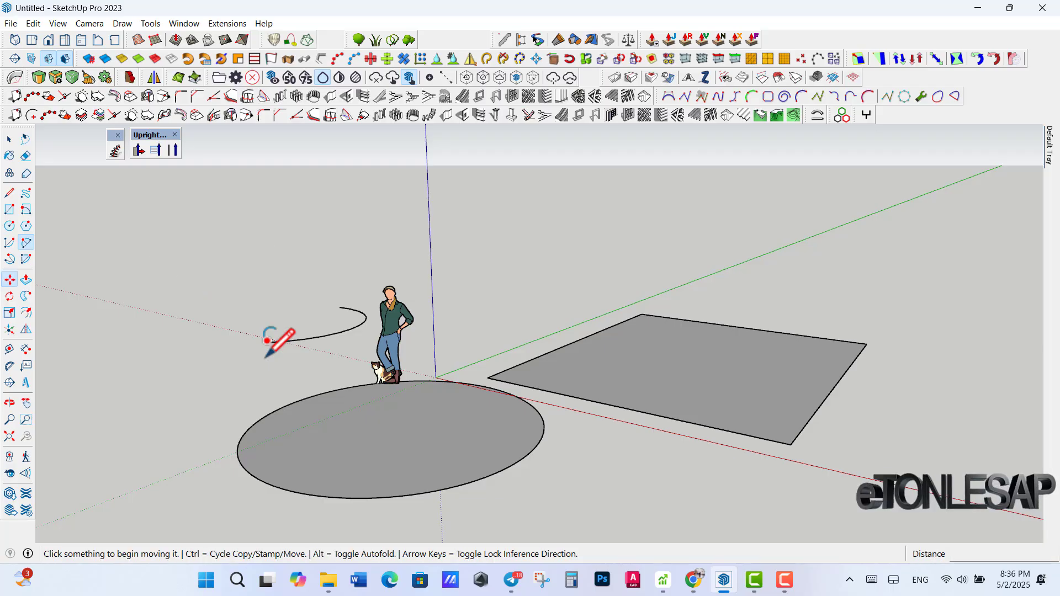
pyautogui.press('space')
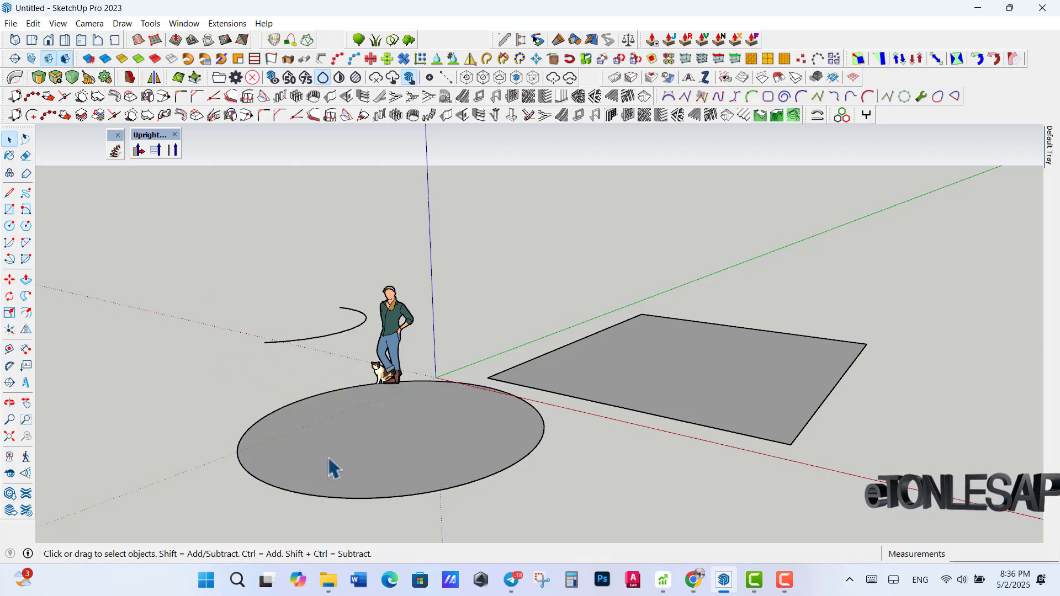
pyautogui.click(330, 459)
pyautogui.rightClick(329, 468)
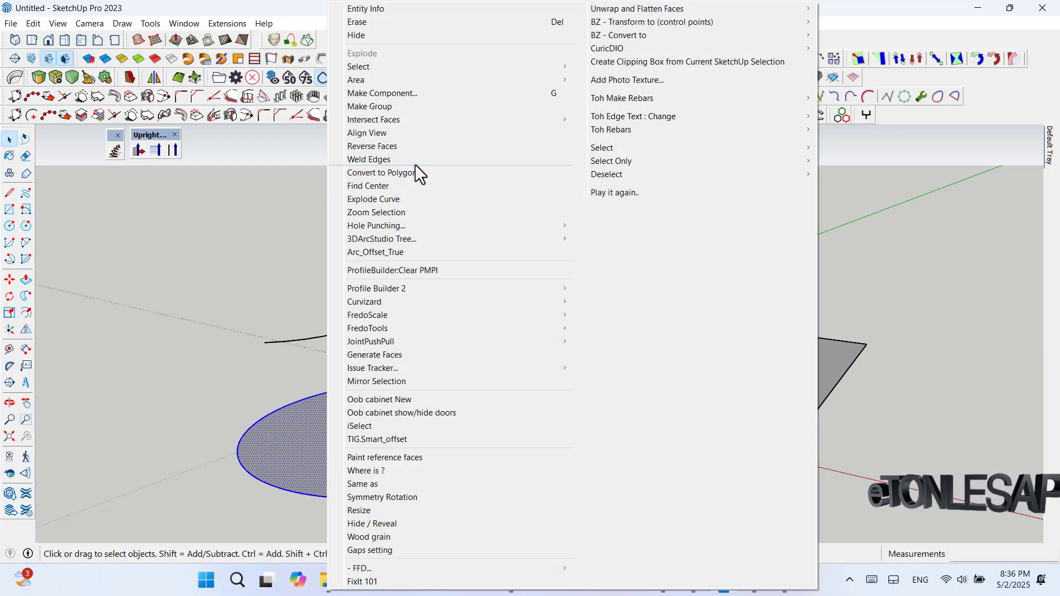
pyautogui.click(365, 104)
# - Try to move the circle group about 764 mm across the ground
pyautogui.press('m')
pyautogui.click(376, 467)
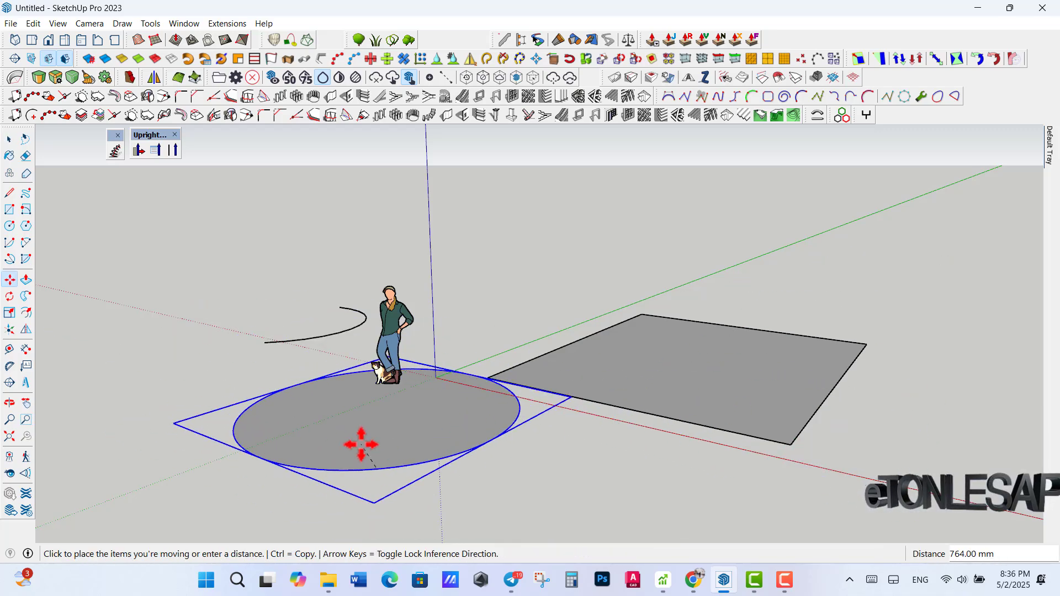
pyautogui.click(361, 438)
pyautogui.press('o')
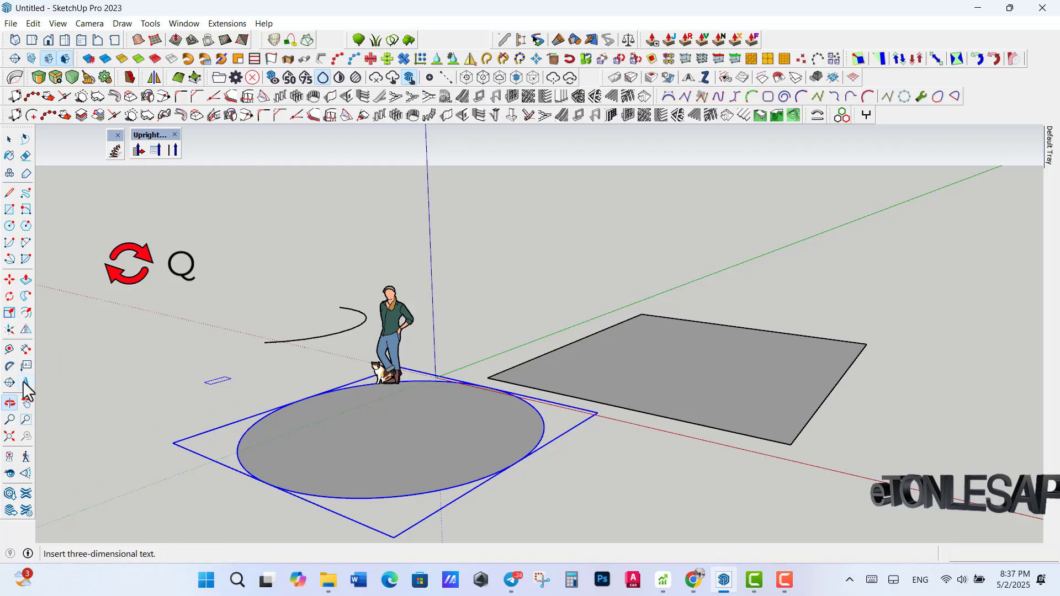
pyautogui.click(10, 299)
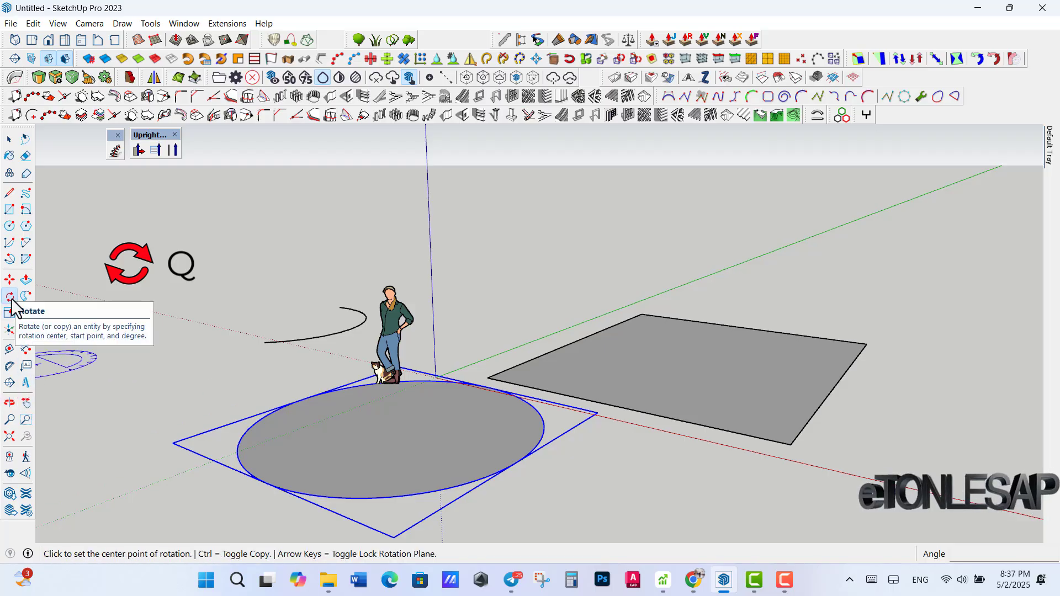
pyautogui.click(290, 403)
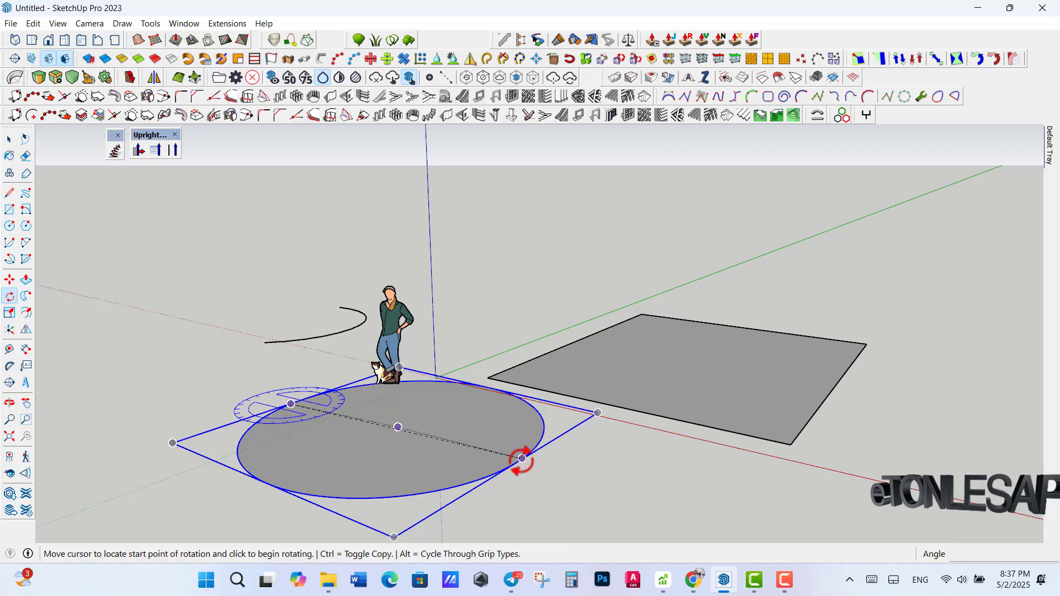
pyautogui.click(502, 469)
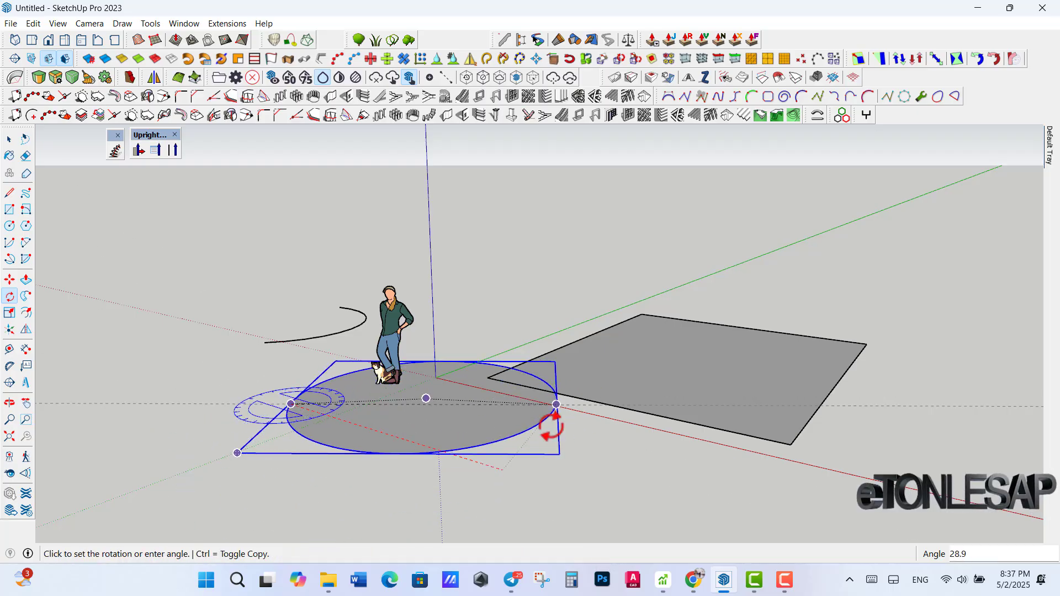
pyautogui.press('Escape')
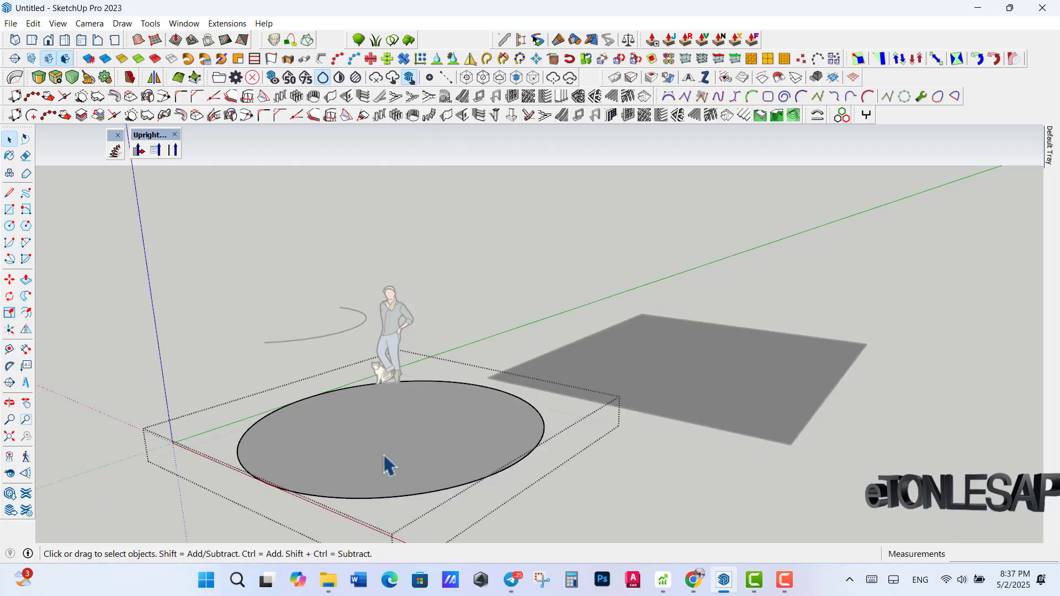
# - Extrude the circle's face upward inside its group to form a cylinder, and select the closed group
pyautogui.press('p')
pyautogui.moveTo(397, 481); pyautogui.dragTo(347, 408)
pyautogui.press('space')
pyautogui.press('Escape')
pyautogui.click(381, 431)
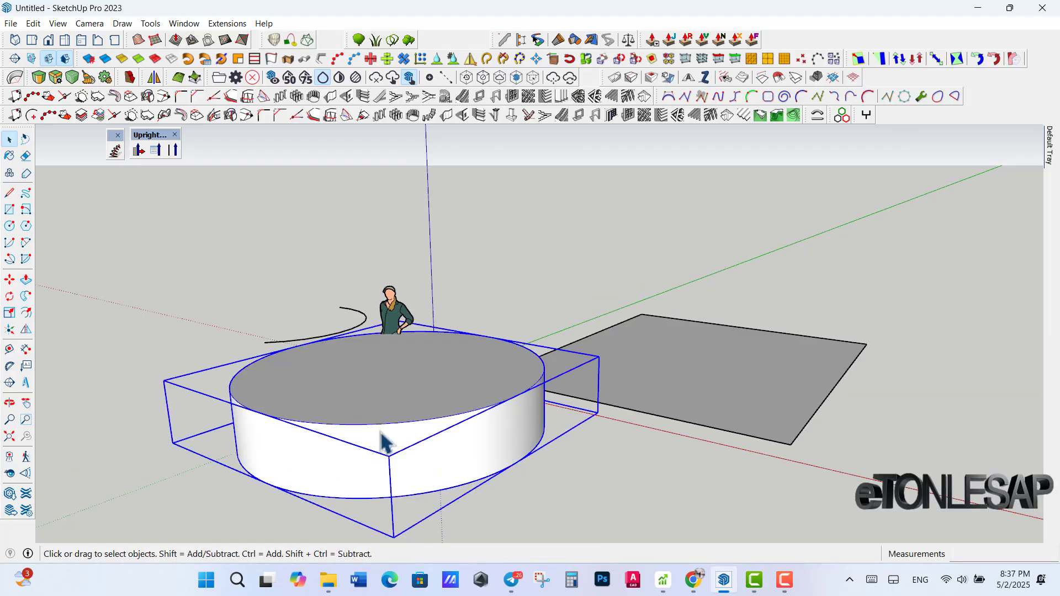
pyautogui.press('q')
pyautogui.click(270, 451)
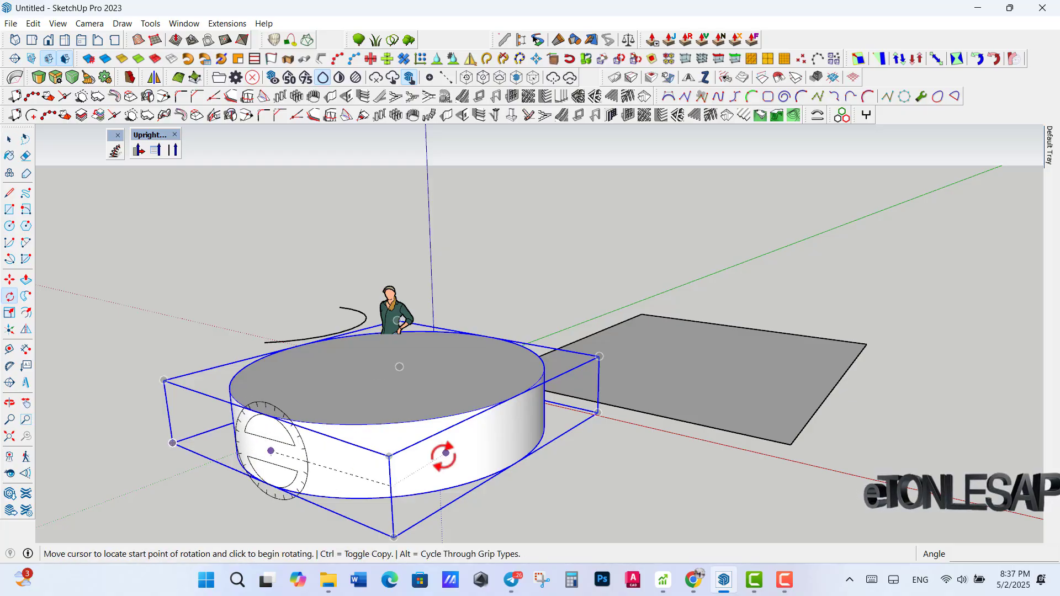
pyautogui.click(389, 485)
pyautogui.press('space')
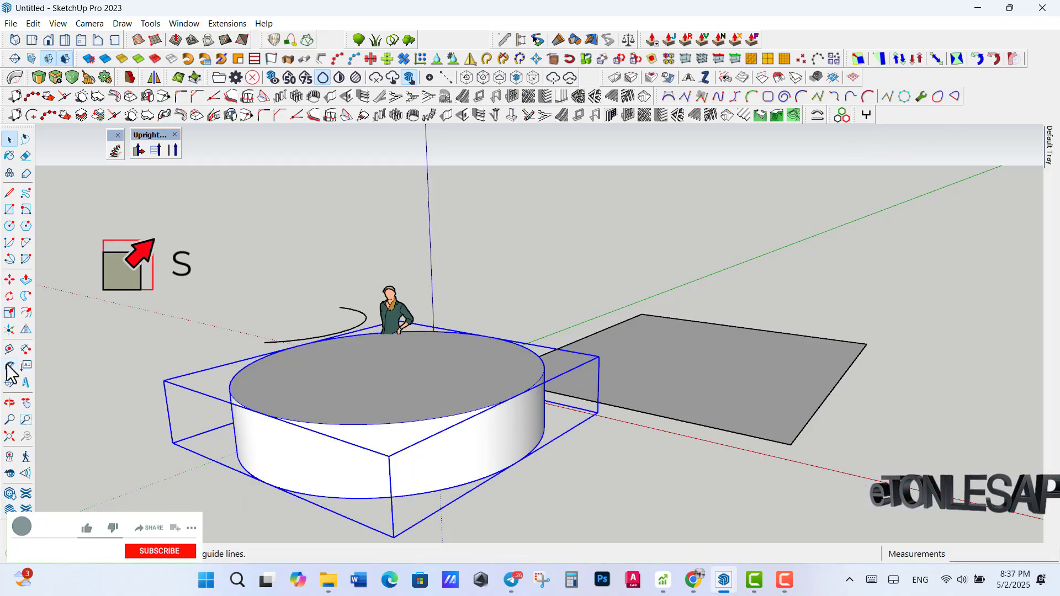
# - Scale the cylinder group along the green axis by a factor of about 0.64
pyautogui.click(10, 314)
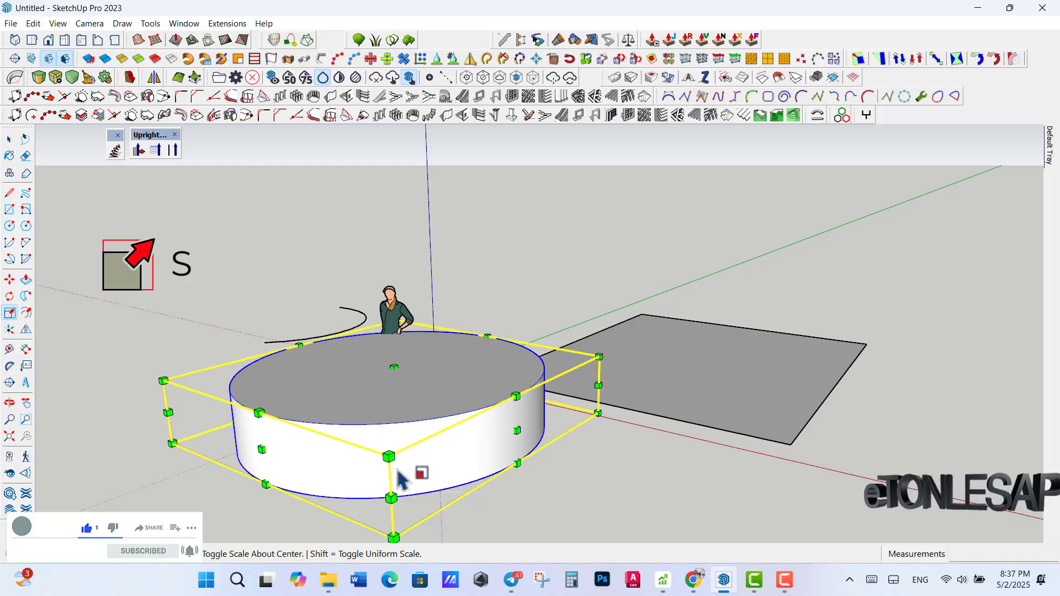
pyautogui.moveTo(389, 456)
pyautogui.mouseDown()
pyautogui.moveTo(389, 381)
pyautogui.moveTo(378, 450)
pyautogui.mouseUp()
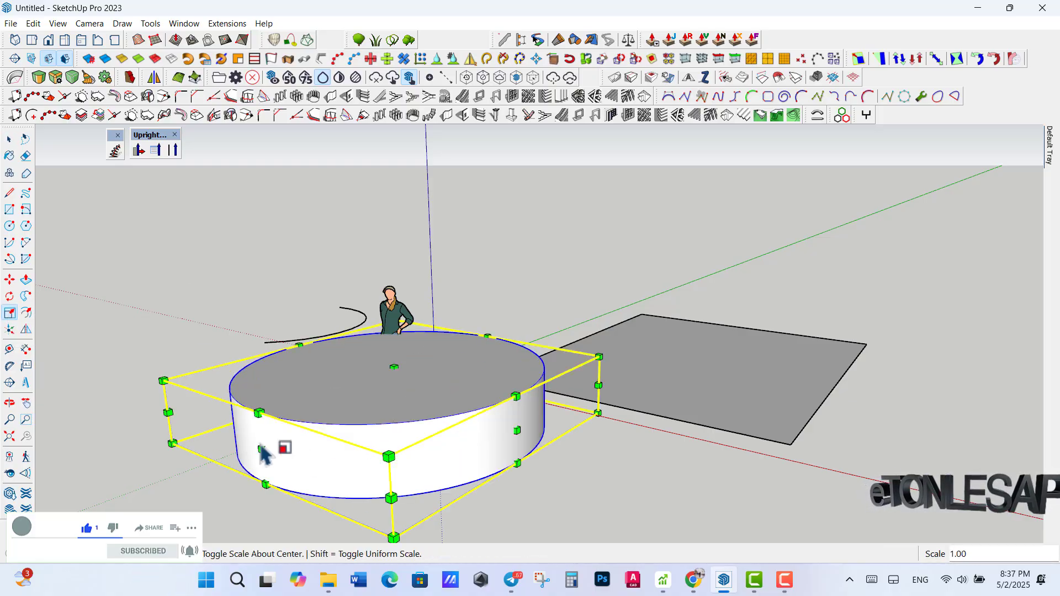
pyautogui.moveTo(263, 448); pyautogui.dragTo(241, 449)
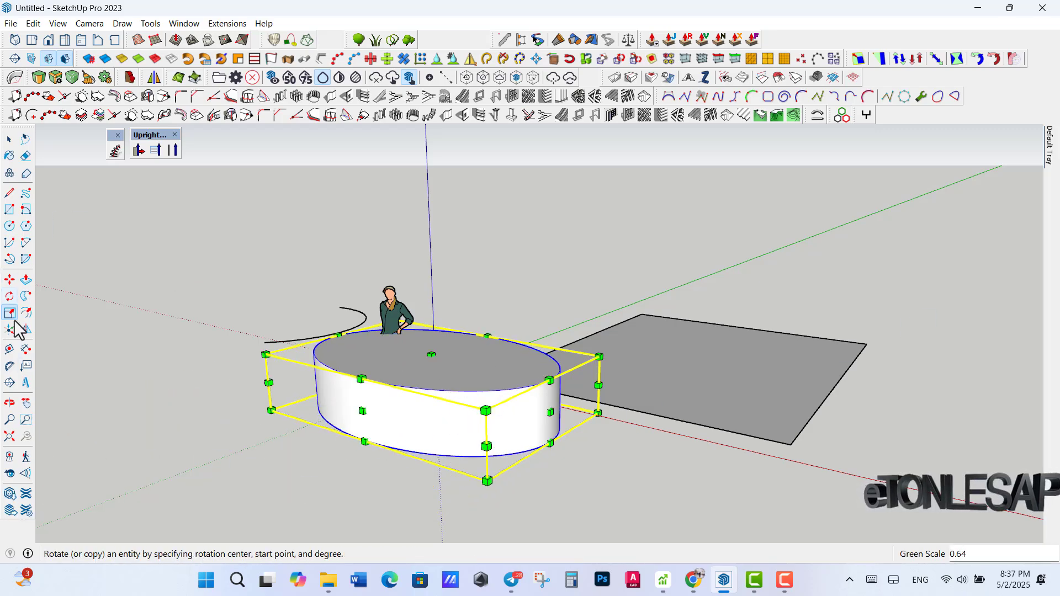
pyautogui.press('space')
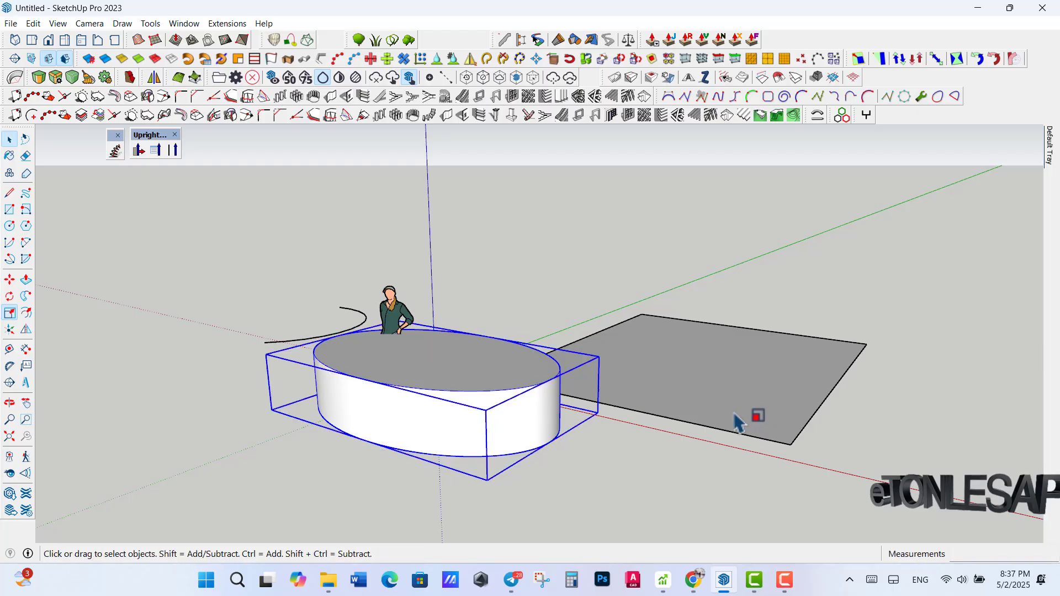
# - Push/Pull the rectangle's face upward by about 2723 mm to form a box
pyautogui.click(746, 426)
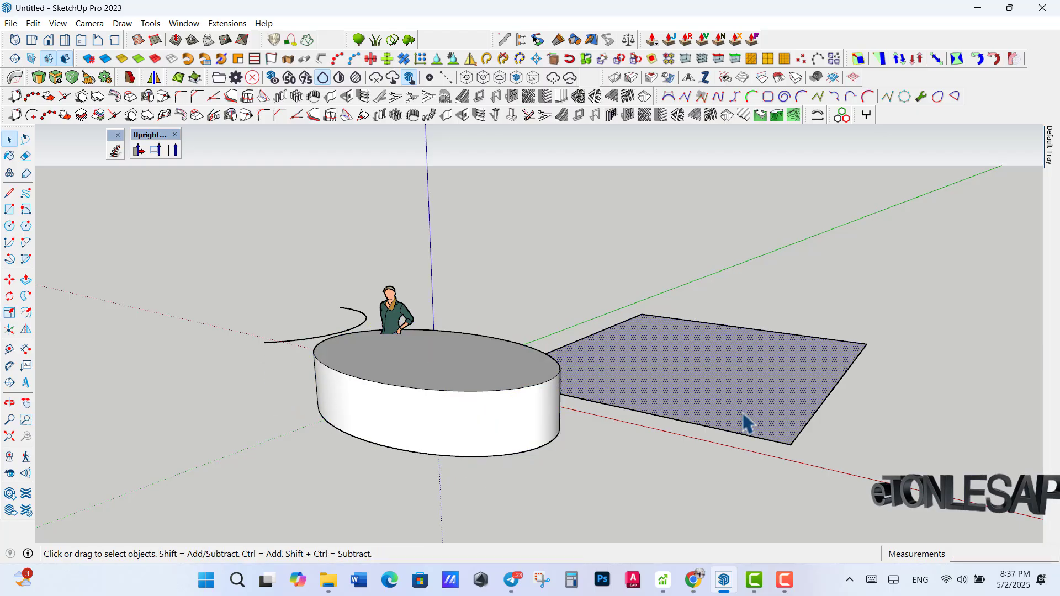
pyautogui.click(26, 280)
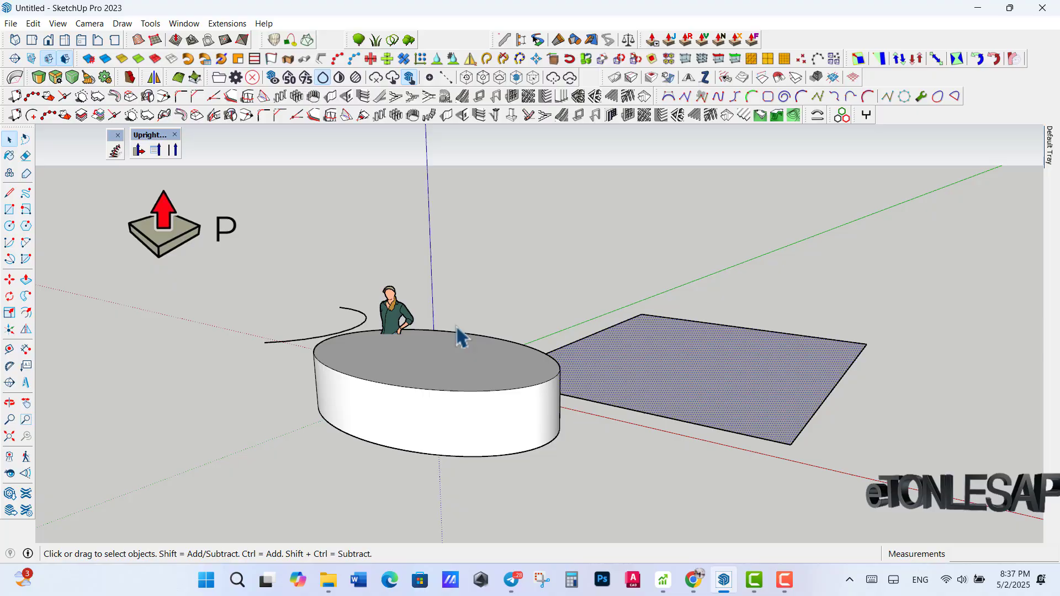
pyautogui.click(760, 395)
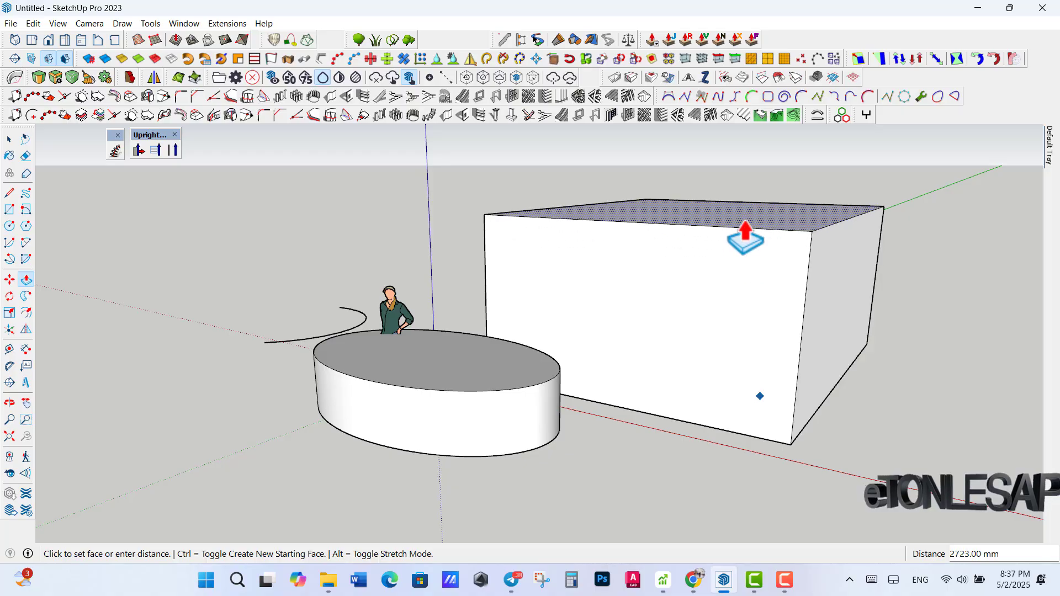
pyautogui.click(745, 234)
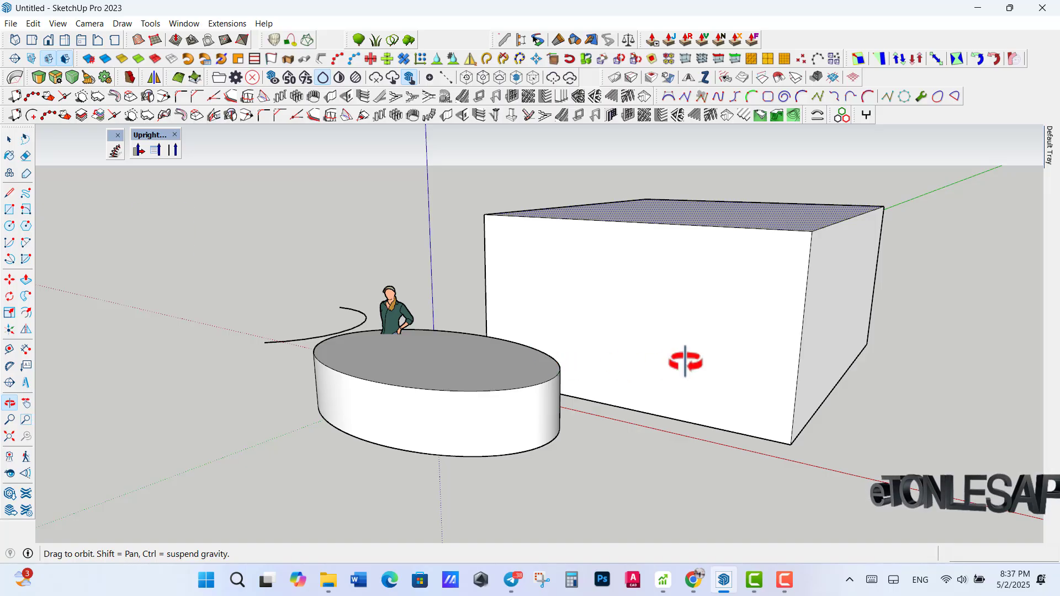
# - Offset the edges of the box's top face outward to form an overhanging slab outline
pyautogui.press('f')
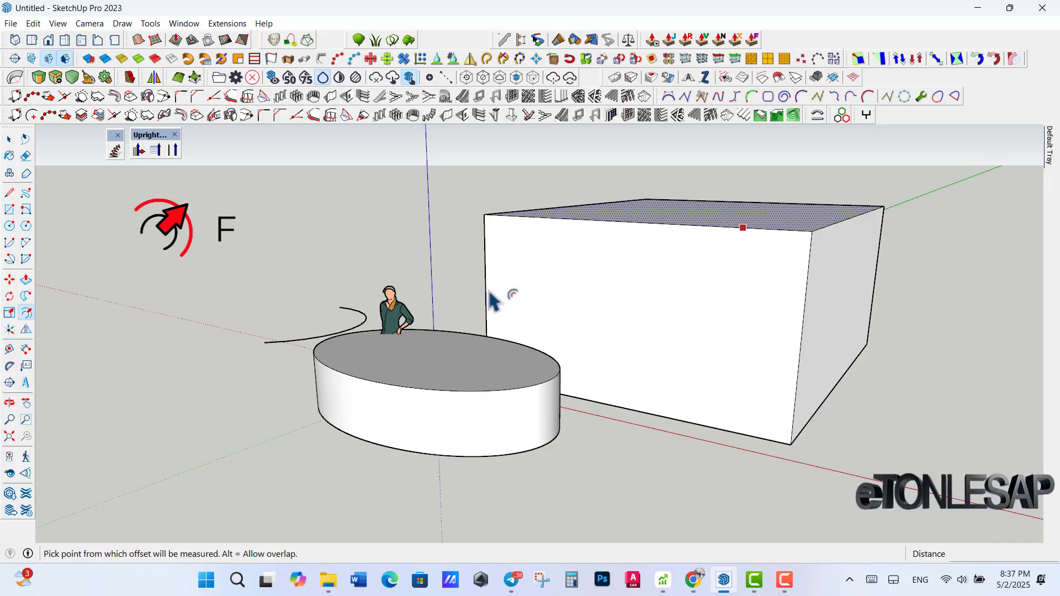
pyautogui.click(523, 309)
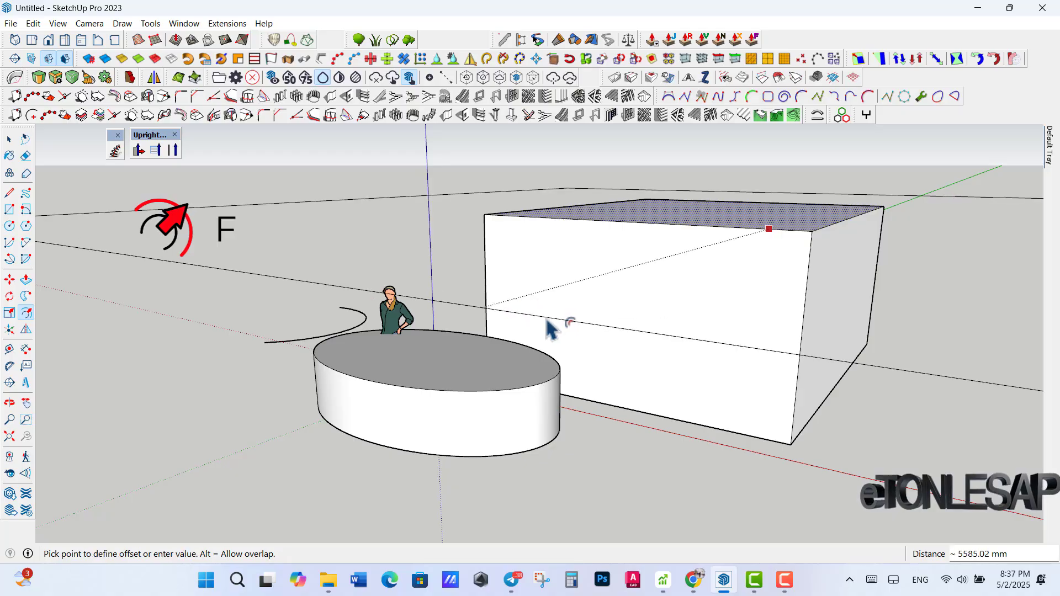
pyautogui.click(681, 255)
# - Select the box's front face with its bounding edges and undo the outward offset of the top face
pyautogui.press('space')
pyautogui.click(653, 308)
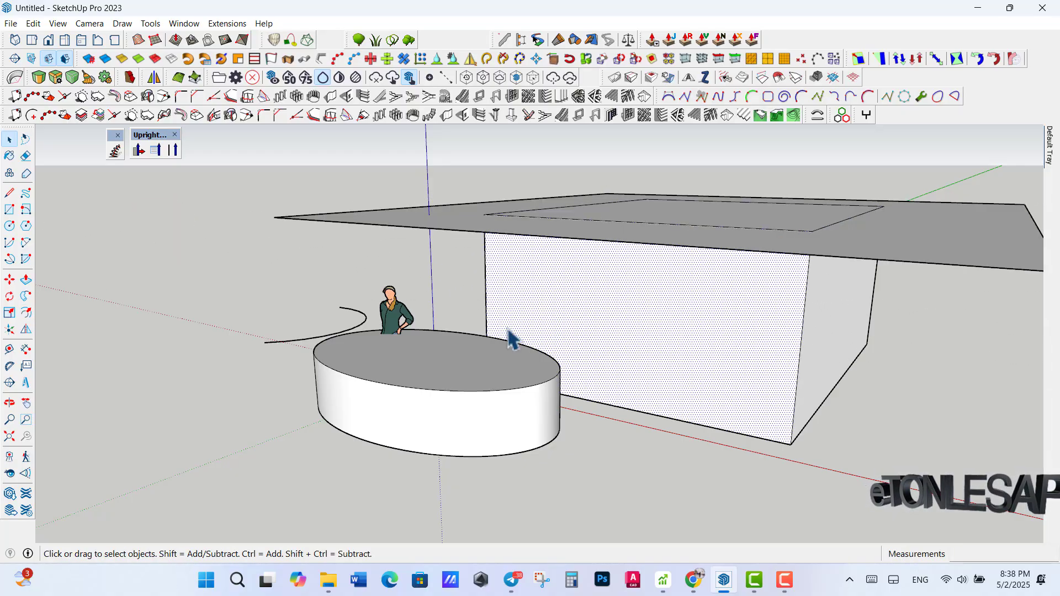
pyautogui.press('g')
pyautogui.click(604, 406)
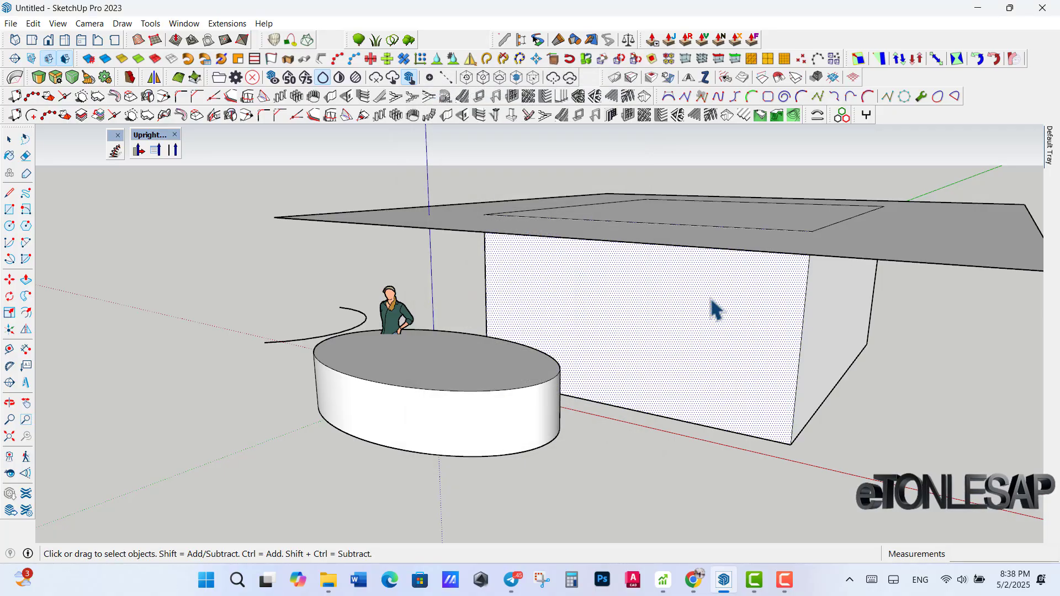
pyautogui.doubleClick(690, 301)
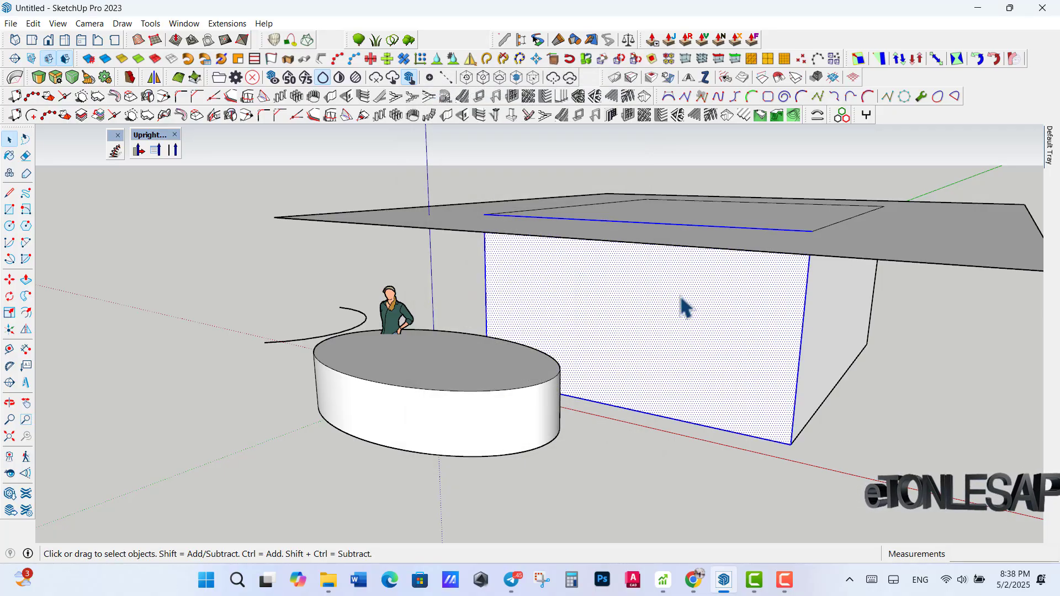
pyautogui.hotkey('ctrl', 'z')
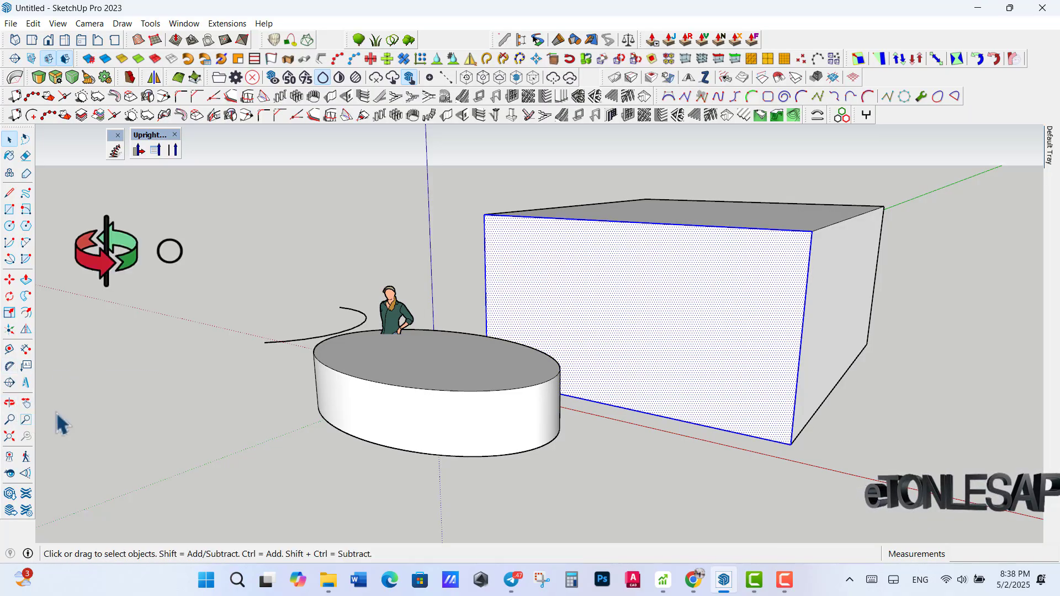
# - Examine the cylinder and the box from different angles and distances with the Orbit and Zoom tools
pyautogui.click(12, 406)
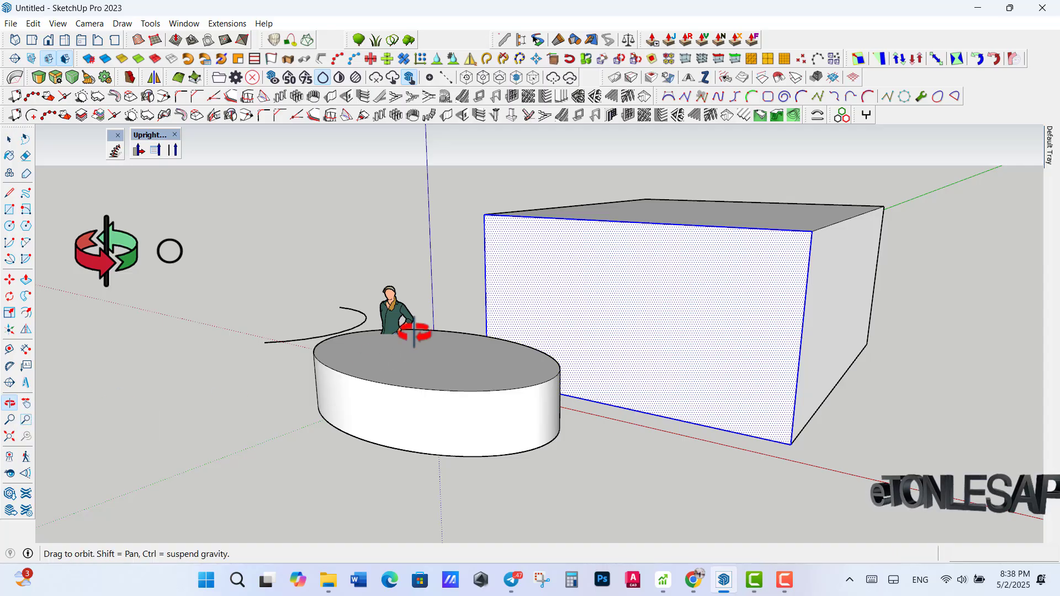
pyautogui.moveTo(422, 325); pyautogui.dragTo(504, 402)
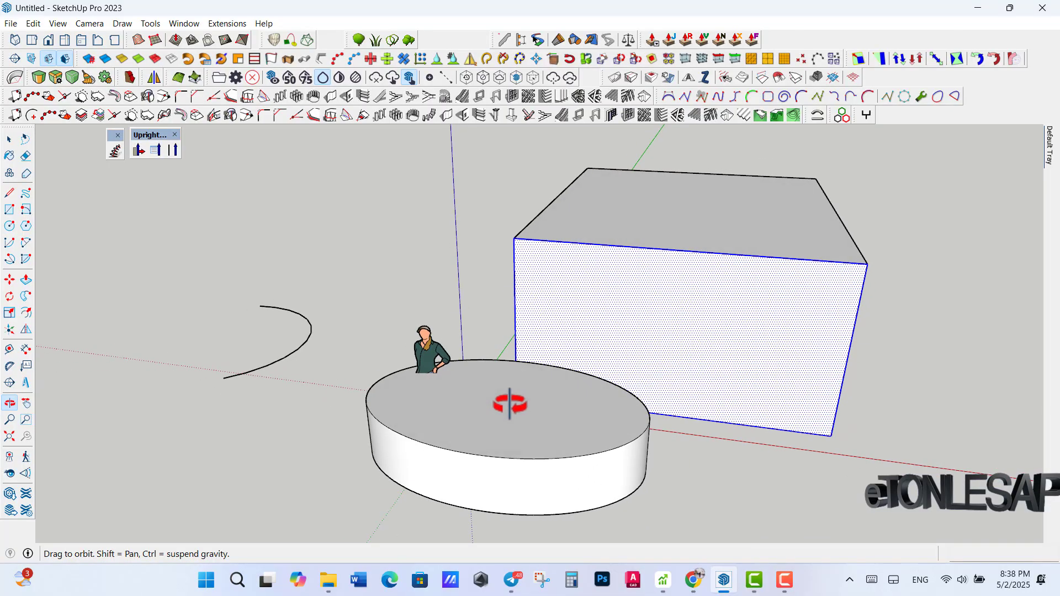
pyautogui.press('space')
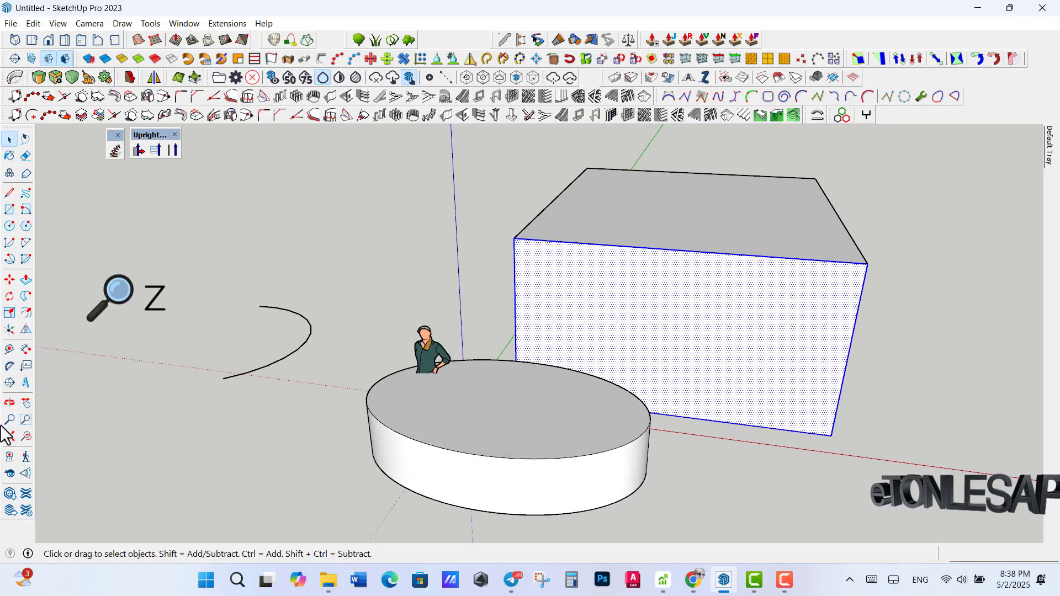
pyautogui.press('z')
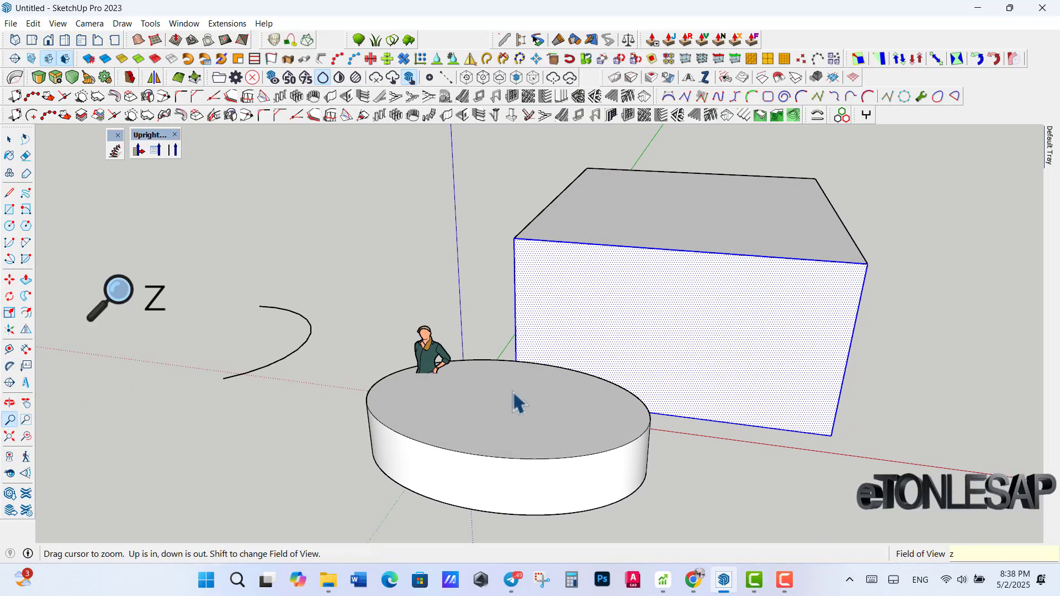
pyautogui.moveTo(485, 402)
pyautogui.mouseDown()
pyautogui.moveTo(504, 333)
pyautogui.moveTo(425, 442)
pyautogui.moveTo(386, 462)
pyautogui.moveTo(514, 345)
pyautogui.moveTo(514, 296)
pyautogui.moveTo(474, 414)
pyautogui.mouseUp()
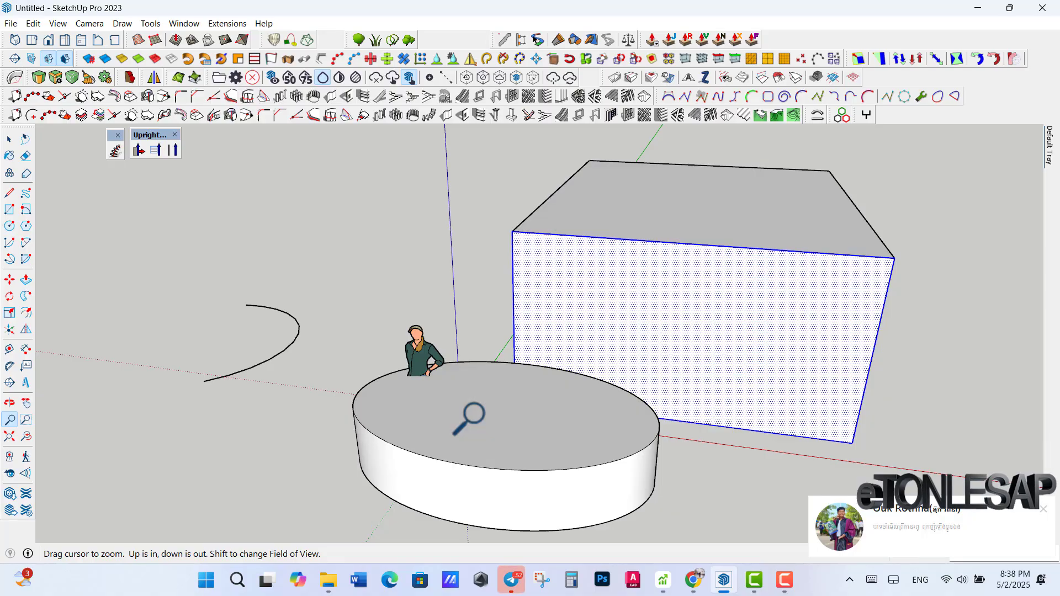
pyautogui.click(1042, 512)
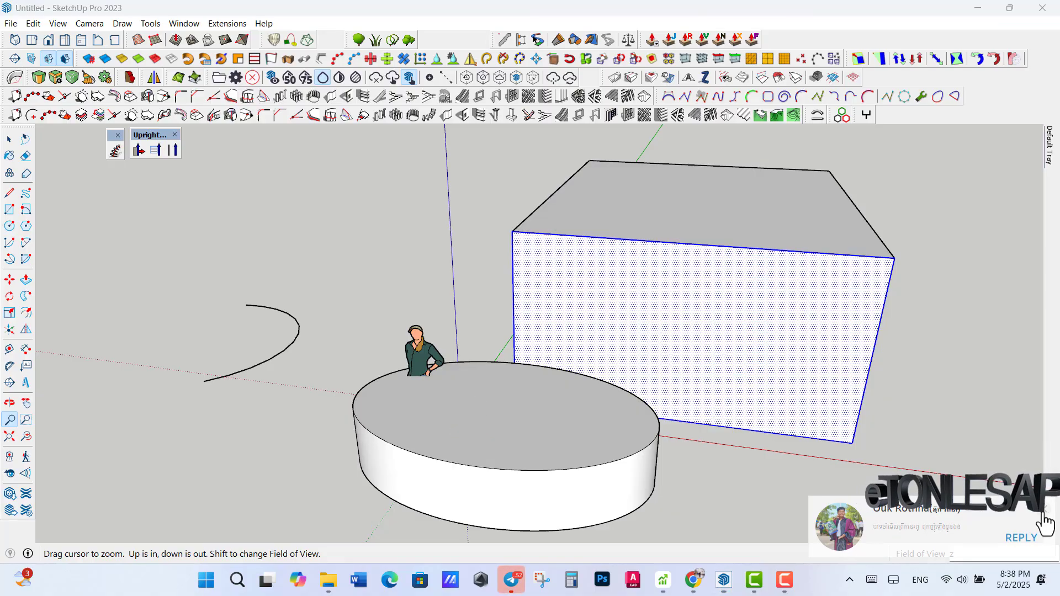
pyautogui.moveTo(381, 317)
pyautogui.mouseDown()
pyautogui.moveTo(355, 348)
pyautogui.moveTo(381, 307)
pyautogui.mouseUp()
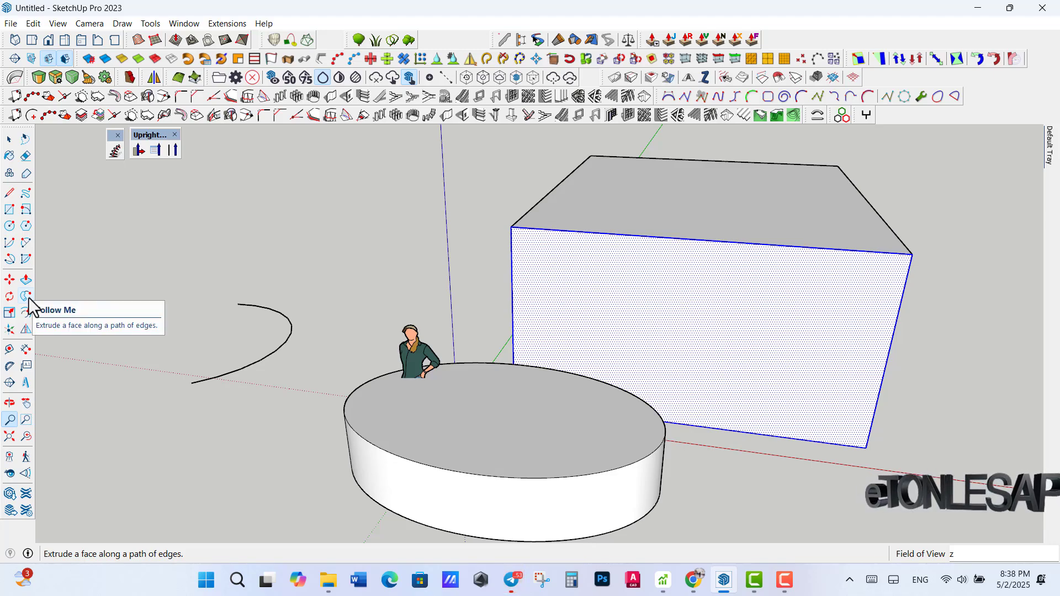
pyautogui.moveTo(303, 294); pyautogui.dragTo(586, 369)
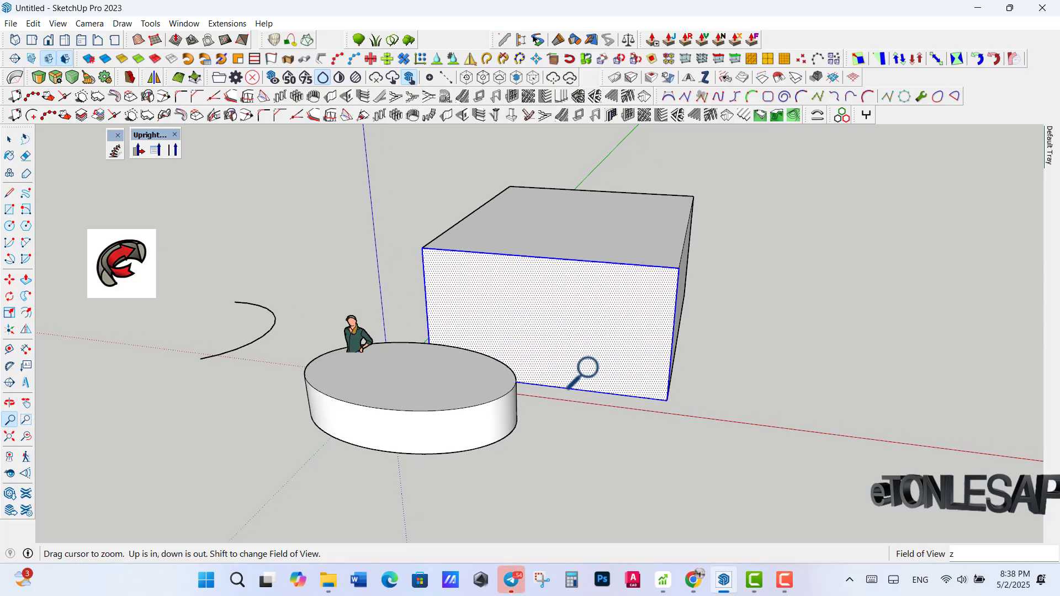
pyautogui.scroll(-2, 712, 353)
pyautogui.press('space')
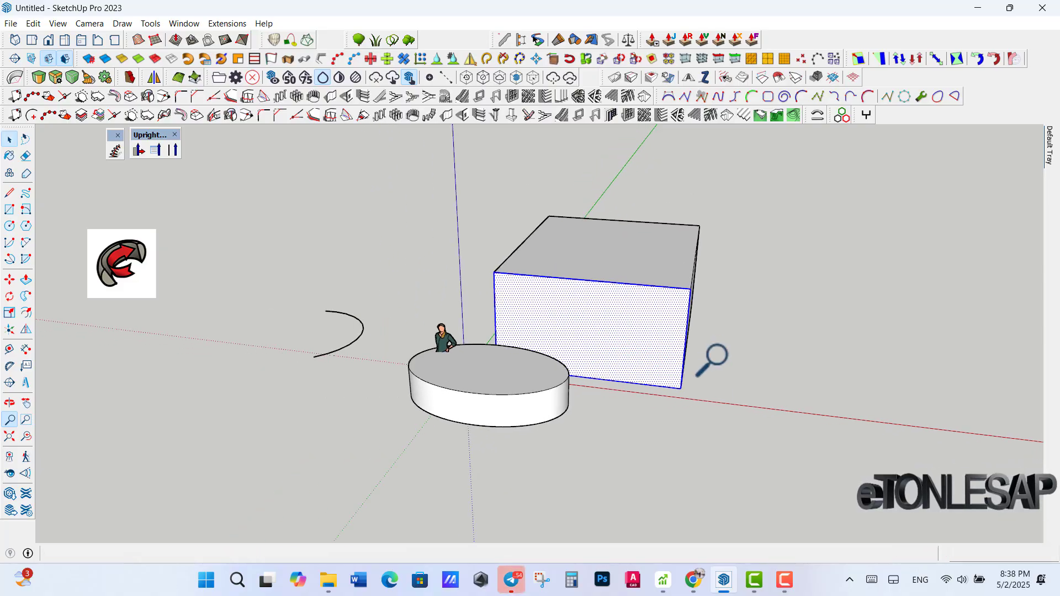
# - Start a small profile with the Line tool, drawing outward from the box's lower corner beside the cylinder
pyautogui.click(9, 403)
pyautogui.moveTo(633, 456); pyautogui.dragTo(320, 449)
pyautogui.press('space')
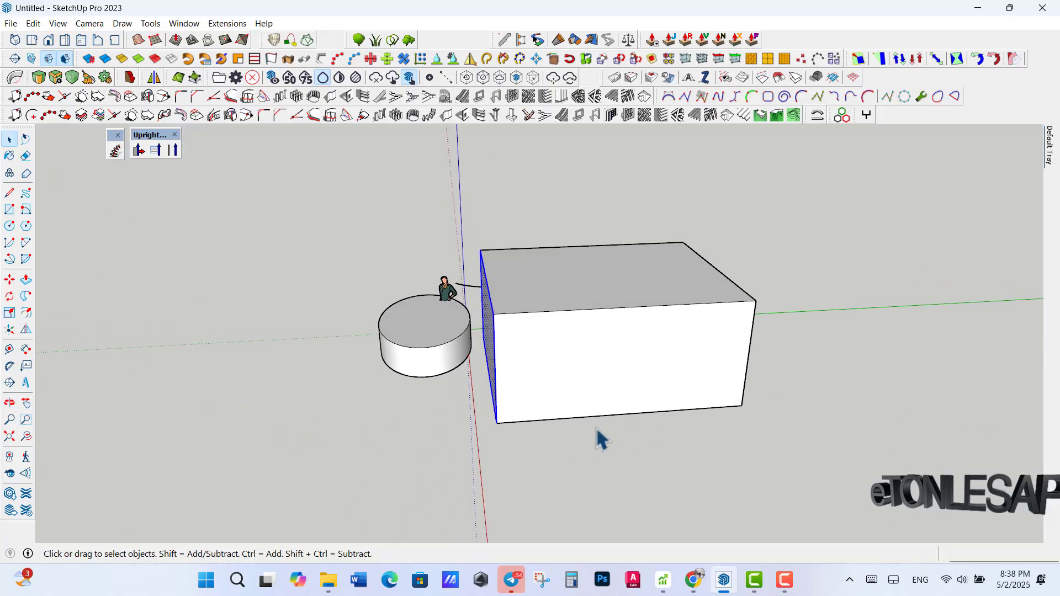
pyautogui.scroll(3, 515, 438)
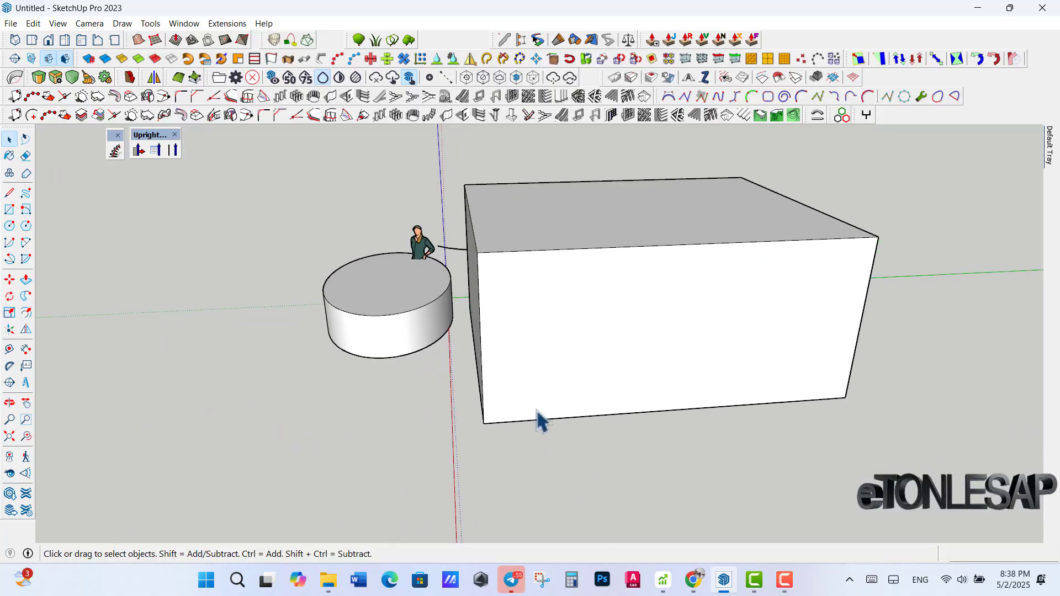
pyautogui.scroll(-2, 540, 421)
pyautogui.click(507, 417)
pyautogui.scroll(2, 506, 430)
pyautogui.scroll(-1, 500, 430)
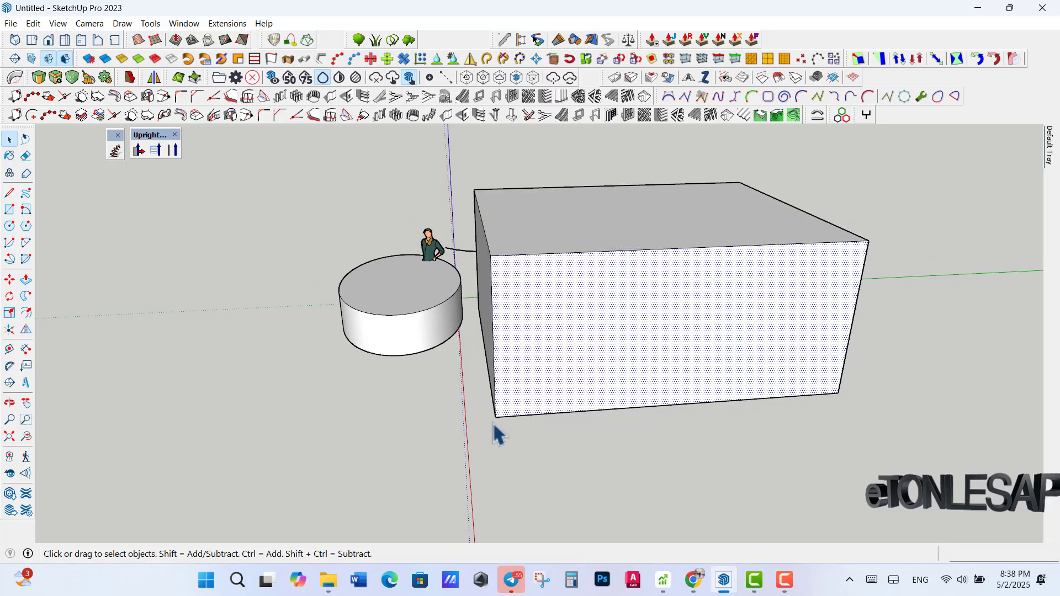
pyautogui.scroll(3, 497, 432)
pyautogui.press('l')
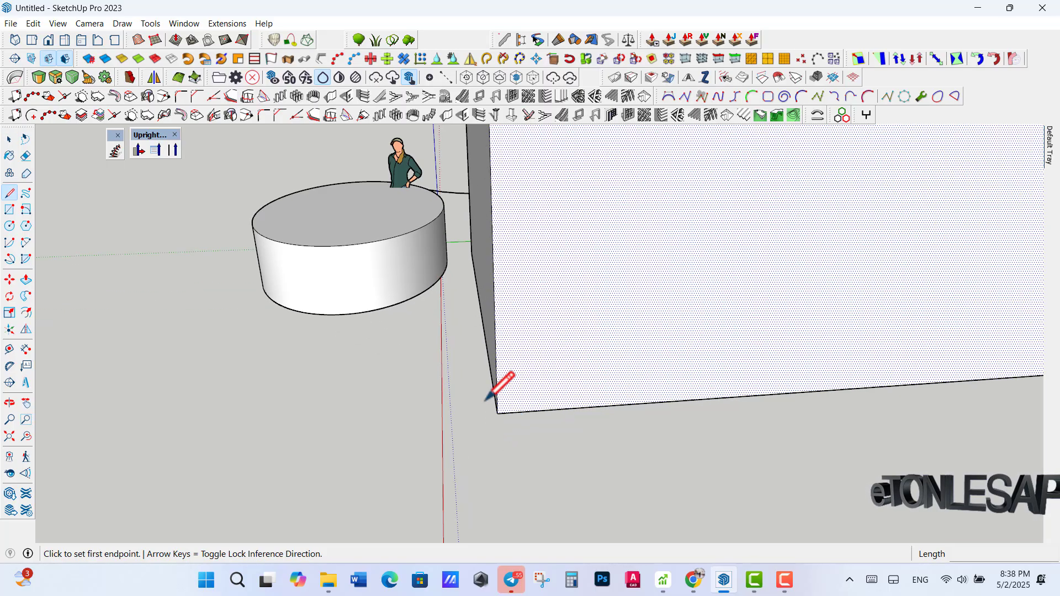
pyautogui.click(497, 413)
pyautogui.click(507, 472)
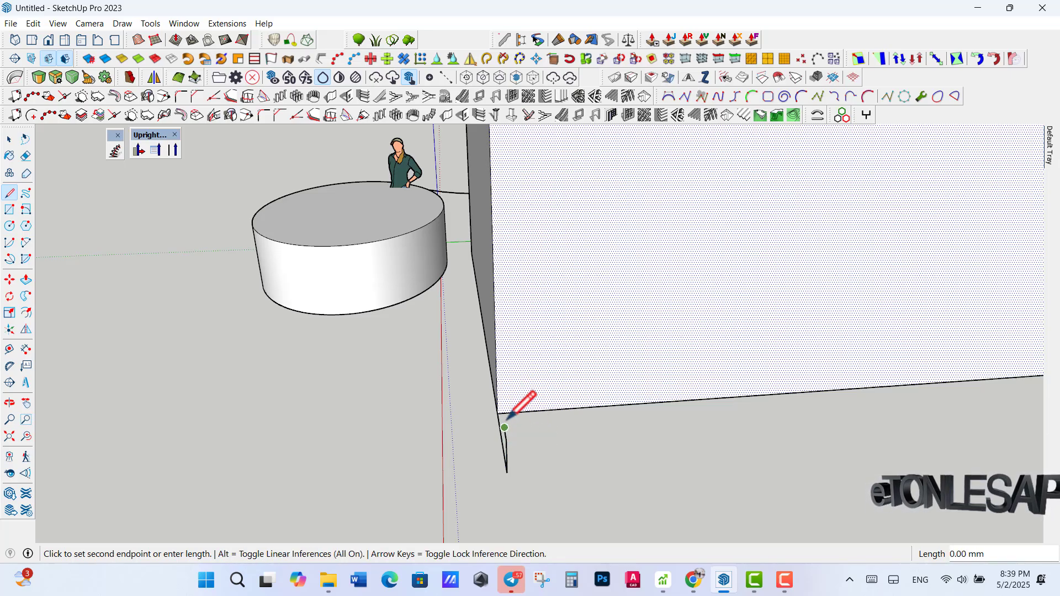
# - Continue the profile with a 185 mm segment and close it on the box's vertical corner edge
pyautogui.write('185')
pyautogui.press('Return')
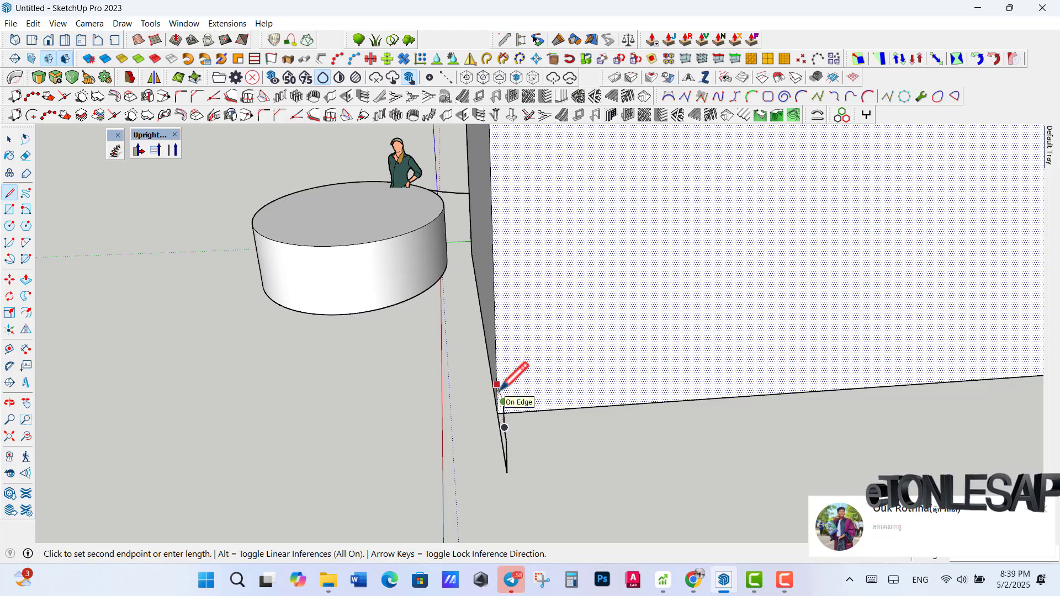
pyautogui.scroll(3, 500, 389)
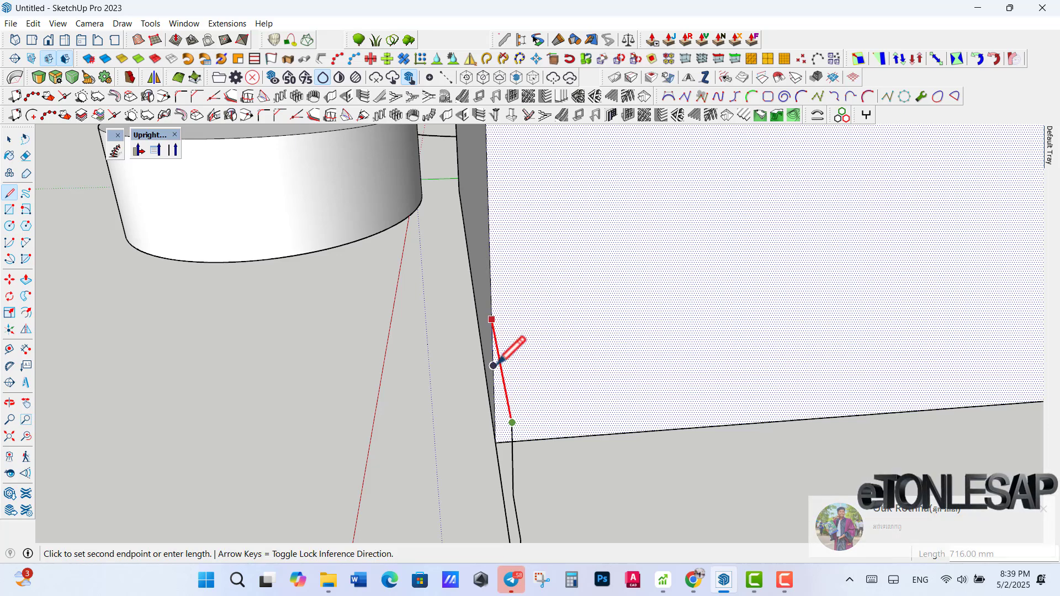
pyautogui.click(493, 331)
pyautogui.scroll(-2, 449, 406)
pyautogui.scroll(-2, 448, 406)
pyautogui.press('space')
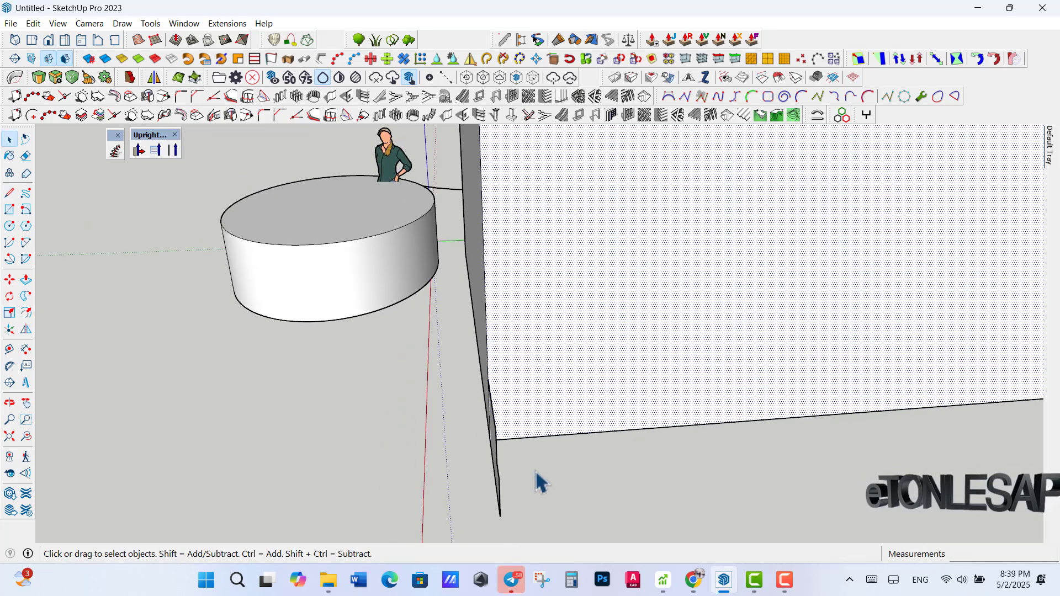
# - Extrude the stepped profile with Follow Me along the adjoining long face's bottom edge and up its far vertical edge
pyautogui.click(26, 296)
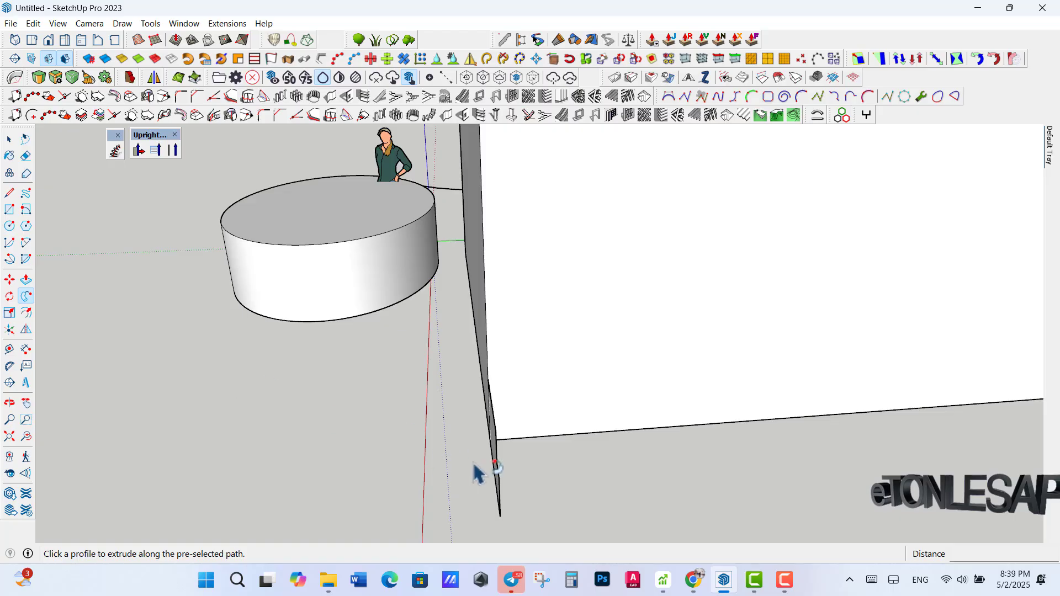
pyautogui.press('space')
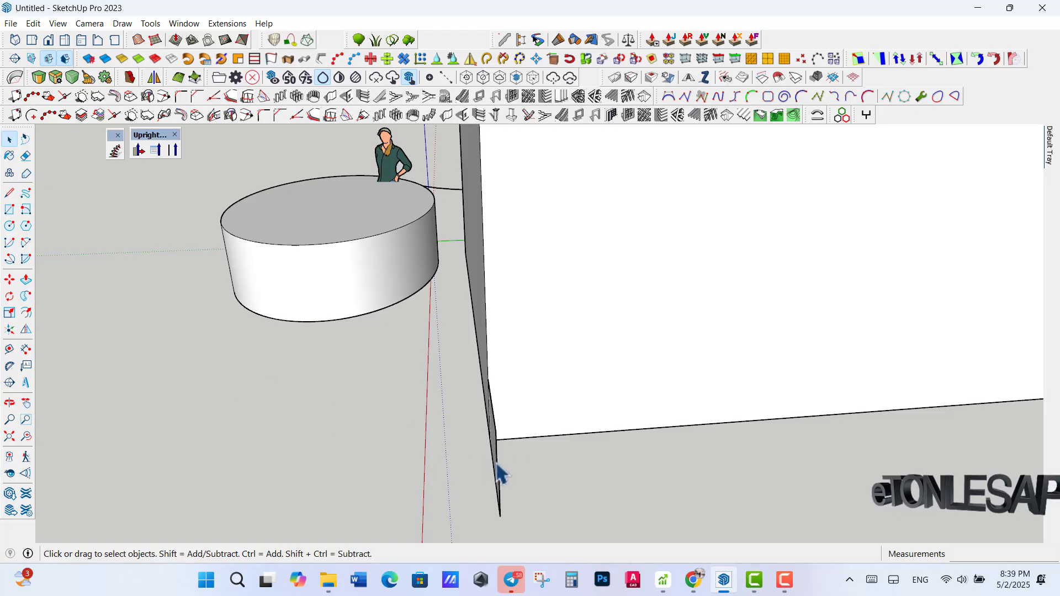
pyautogui.click(26, 296)
pyautogui.scroll(2, 497, 453)
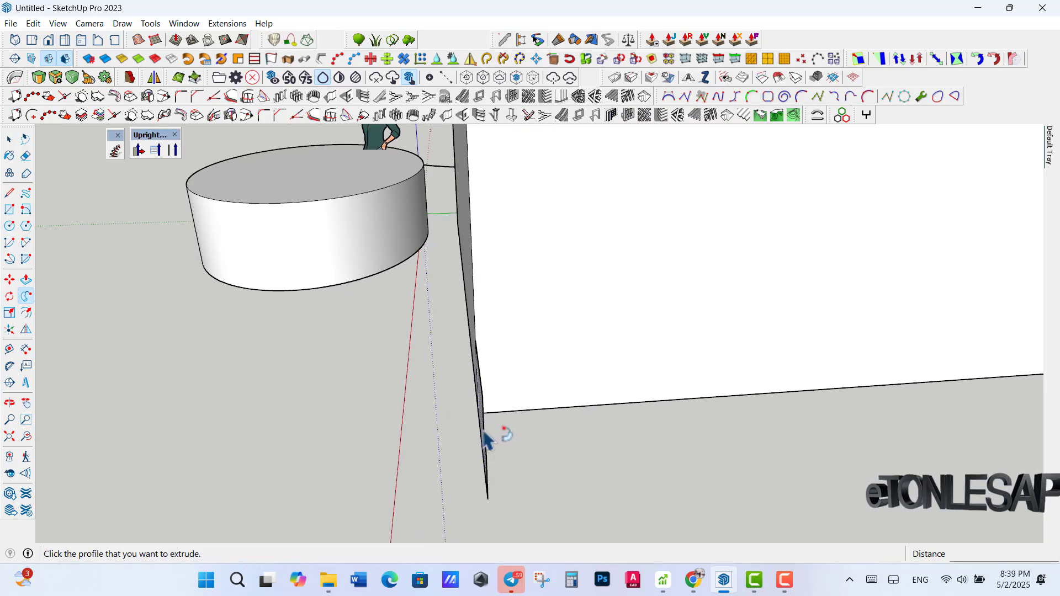
pyautogui.click(484, 435)
pyautogui.scroll(-5, 552, 422)
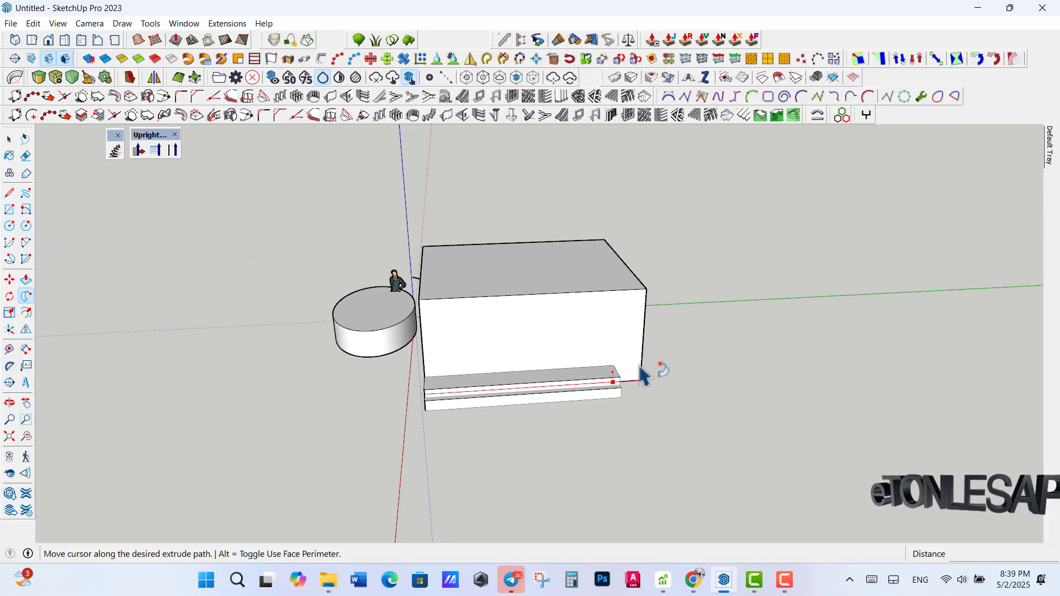
pyautogui.scroll(-2, 650, 360)
pyautogui.scroll(1, 709, 351)
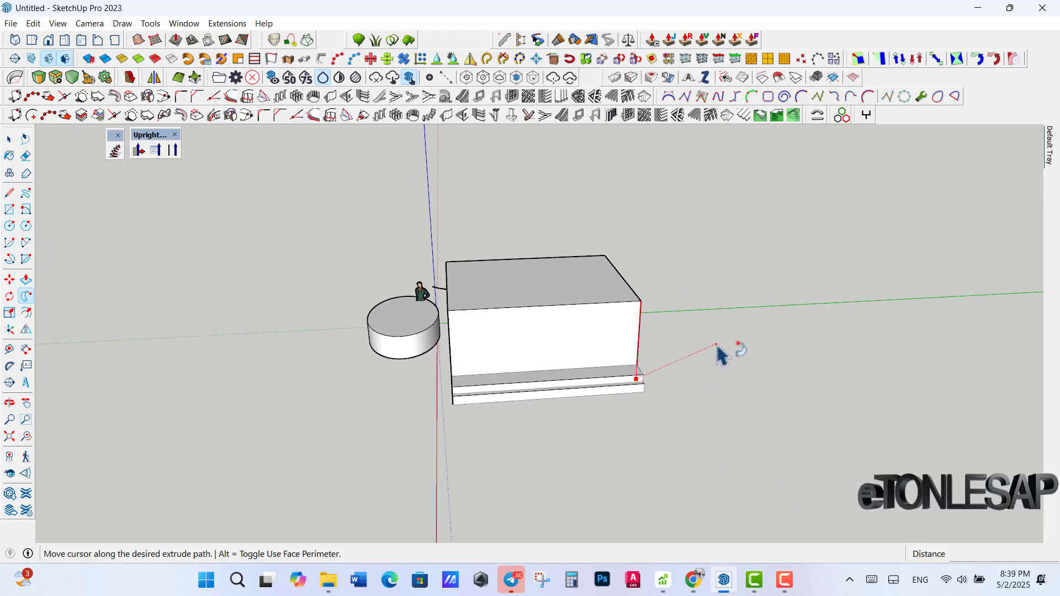
pyautogui.scroll(5, 712, 356)
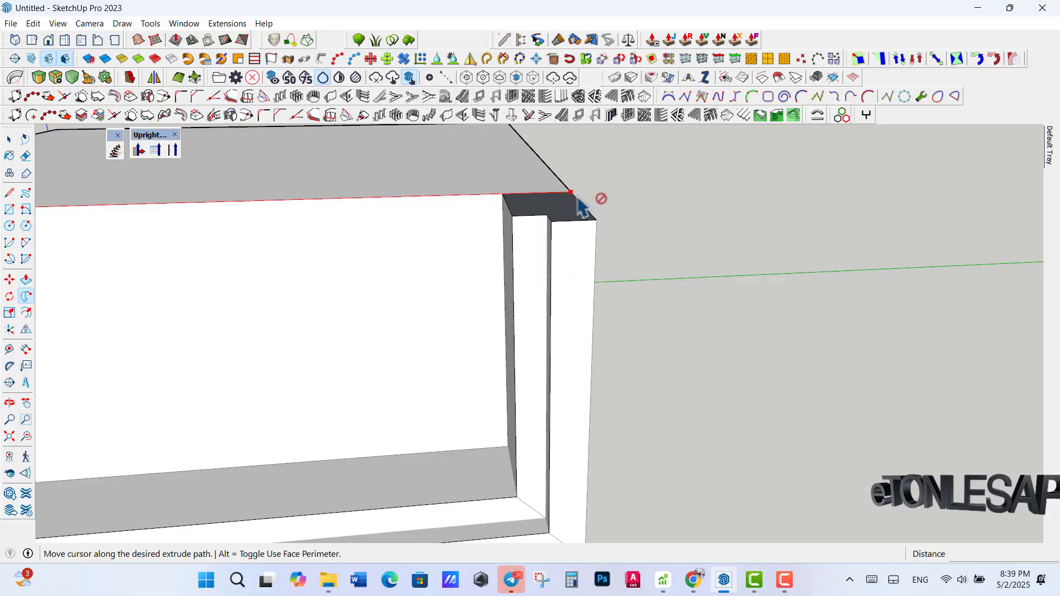
pyautogui.click(580, 207)
pyautogui.scroll(-4, 508, 236)
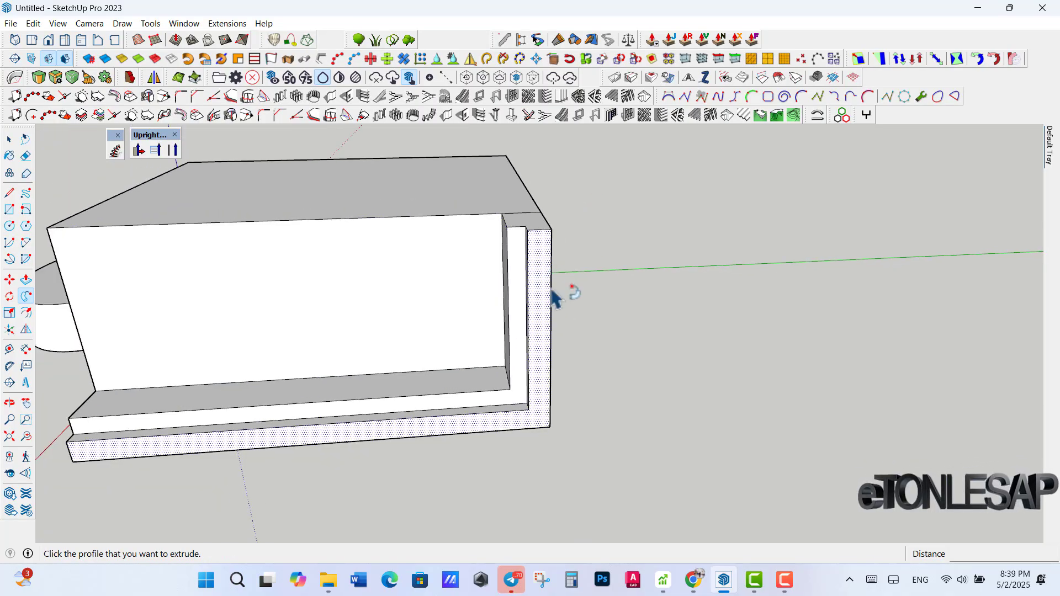
pyautogui.scroll(-3, 611, 350)
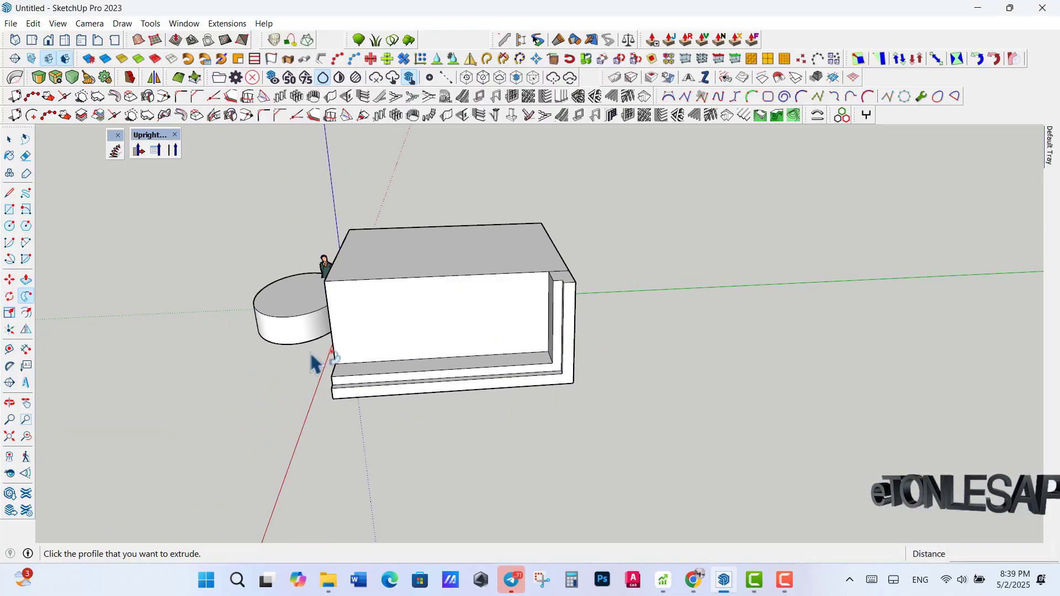
pyautogui.press('space')
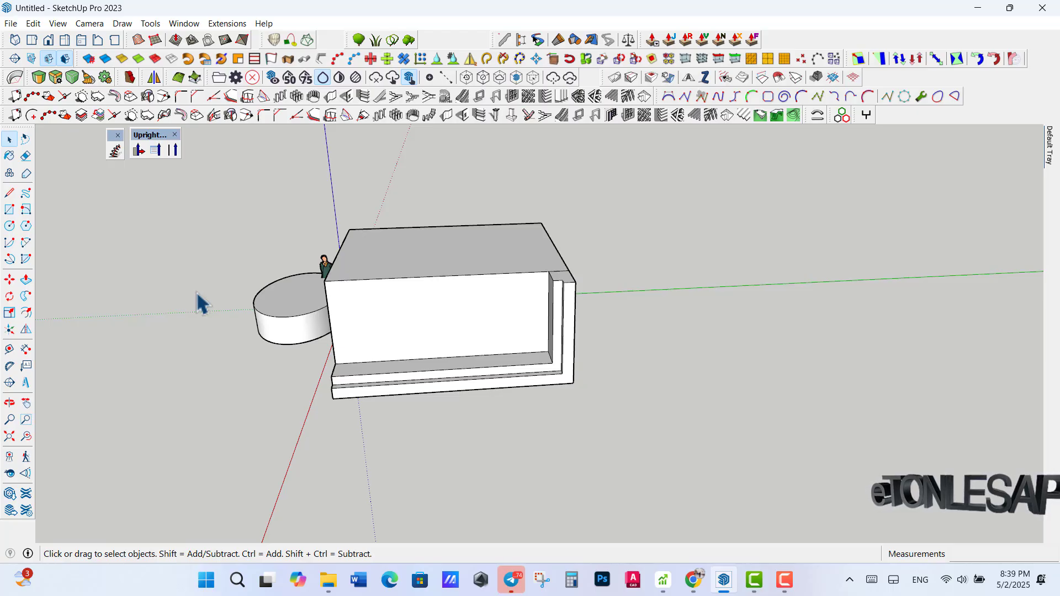
# - Shift the view of the cylinder and the box with the Pan tool and zoom in on them
pyautogui.press('h')
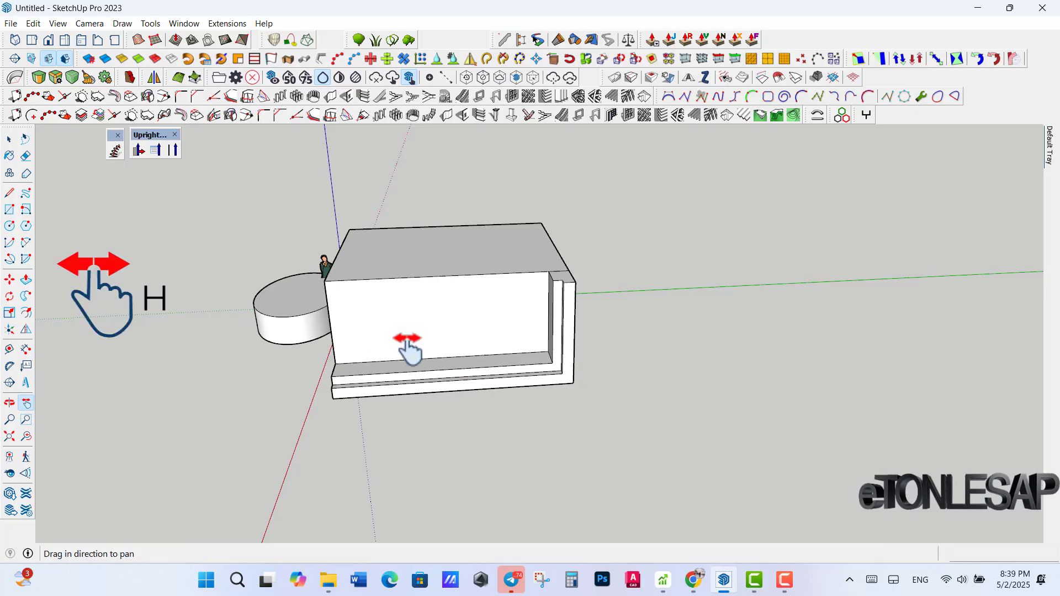
pyautogui.moveTo(442, 348); pyautogui.dragTo(549, 310)
pyautogui.press('space')
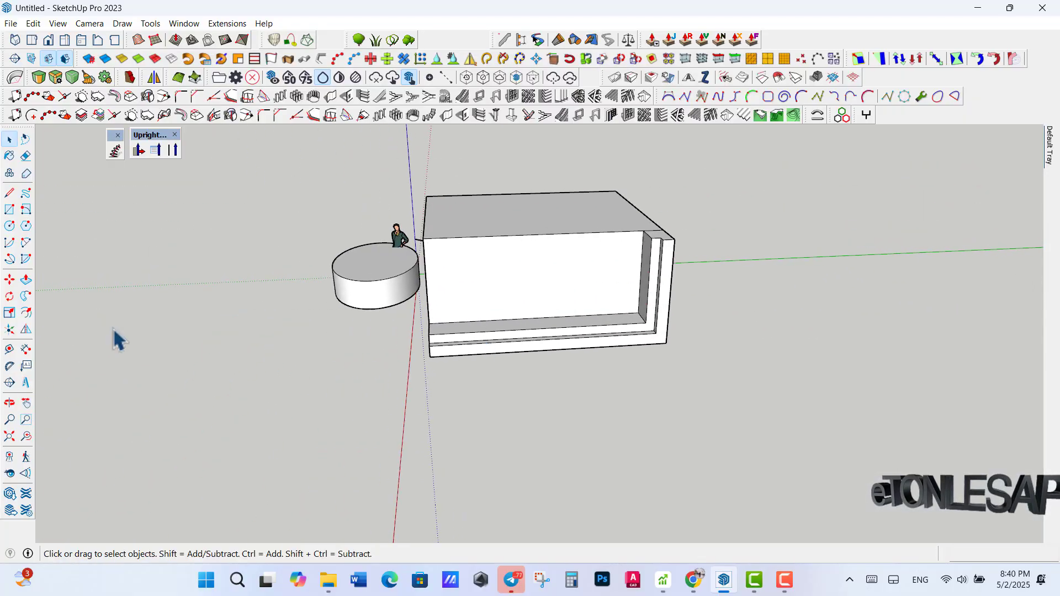
pyautogui.scroll(-2, 398, 319)
pyautogui.scroll(5, 398, 320)
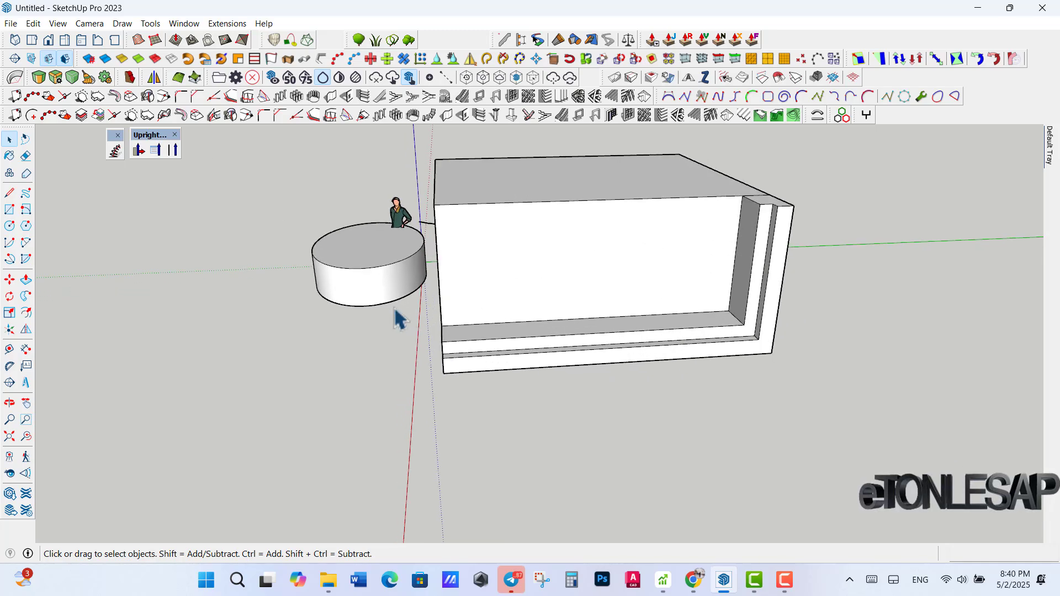
# - Copy the cylinder along the green axis away from the box and repeat the copy with *5
pyautogui.click(392, 299)
pyautogui.scroll(-2, 411, 370)
pyautogui.scroll(3, 409, 372)
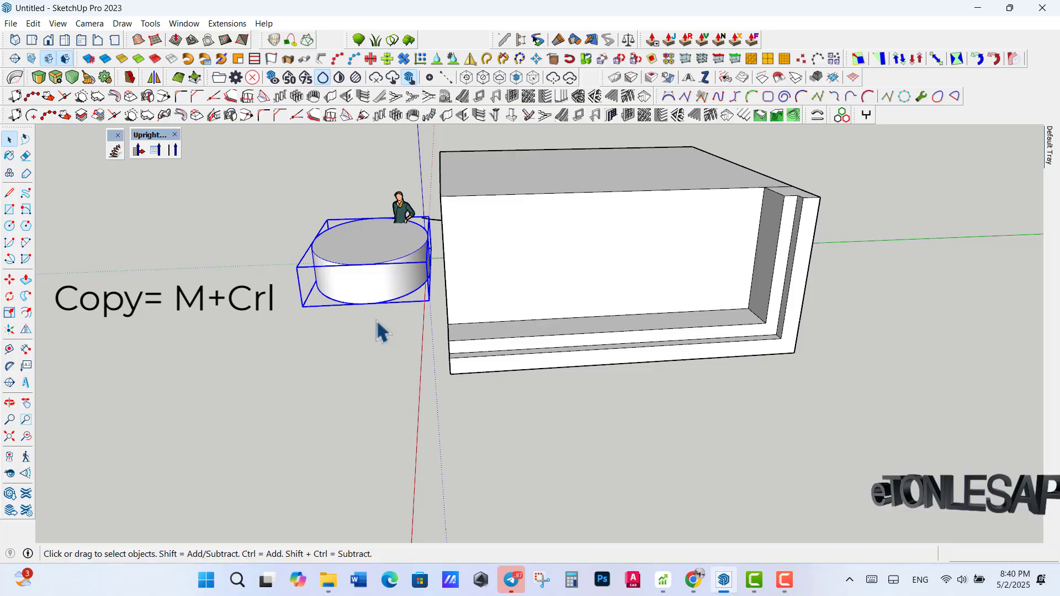
pyautogui.press('m')
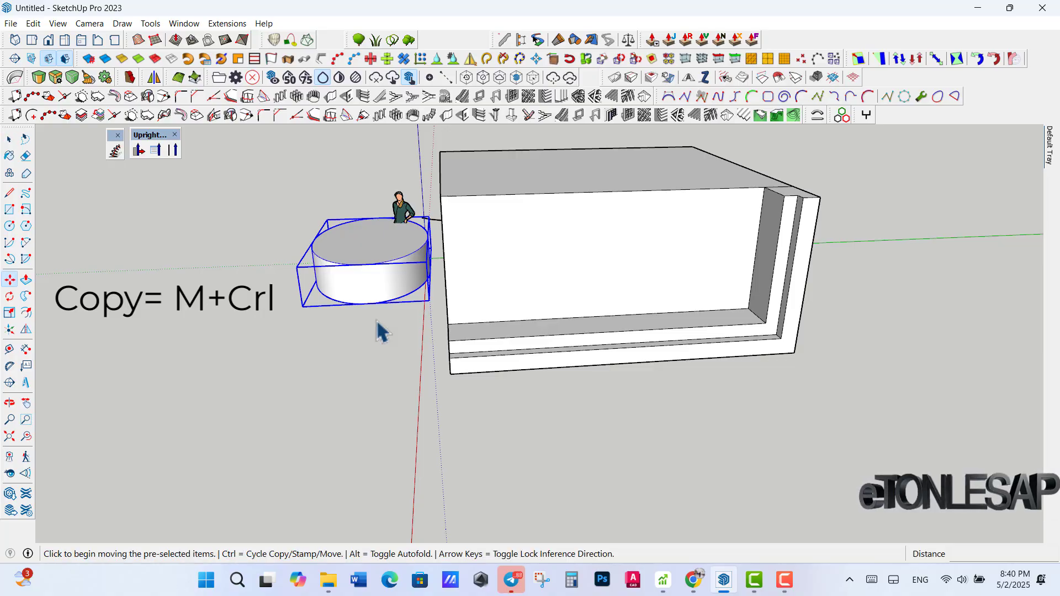
pyautogui.press('ctrl')
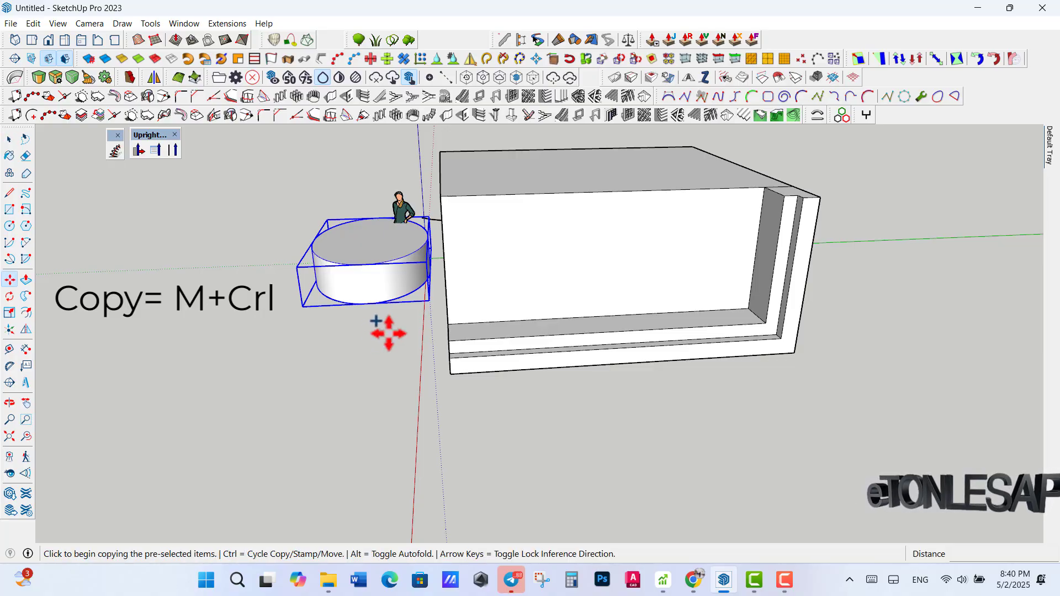
pyautogui.click(381, 328)
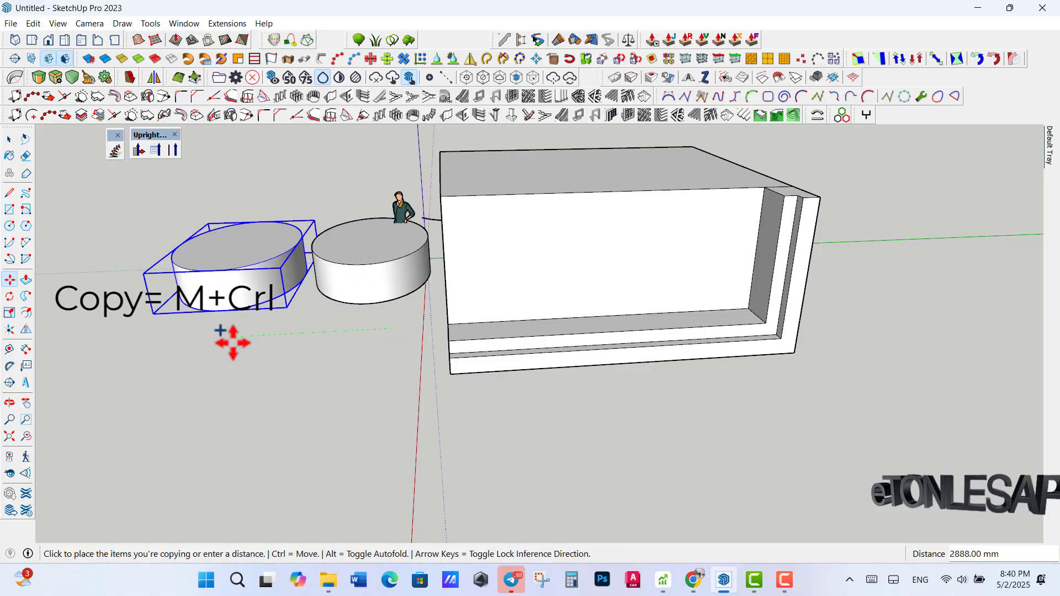
pyautogui.click(189, 338)
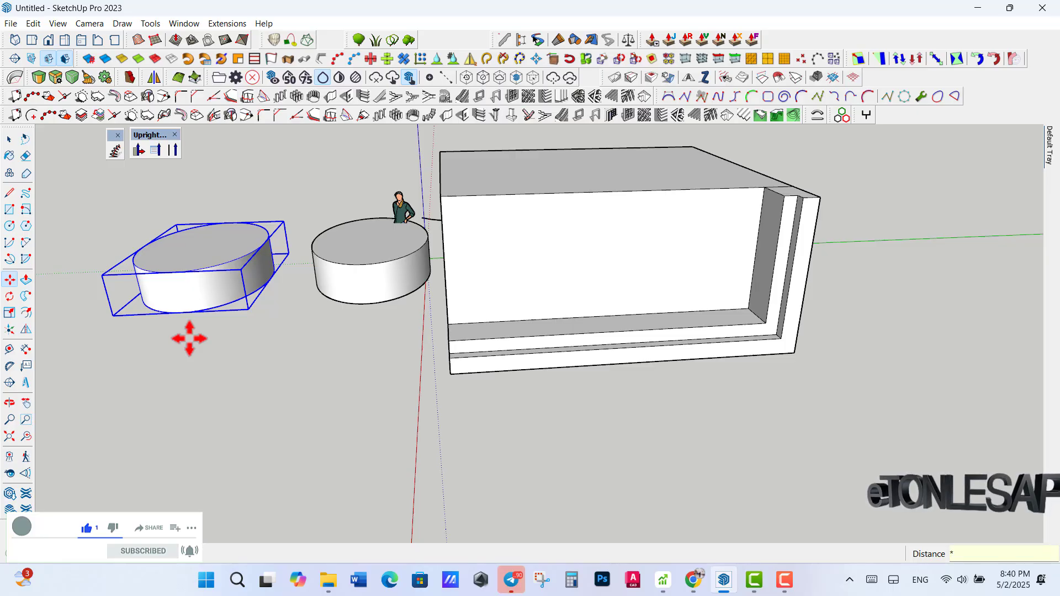
pyautogui.press('Return')
pyautogui.scroll(-5, 190, 337)
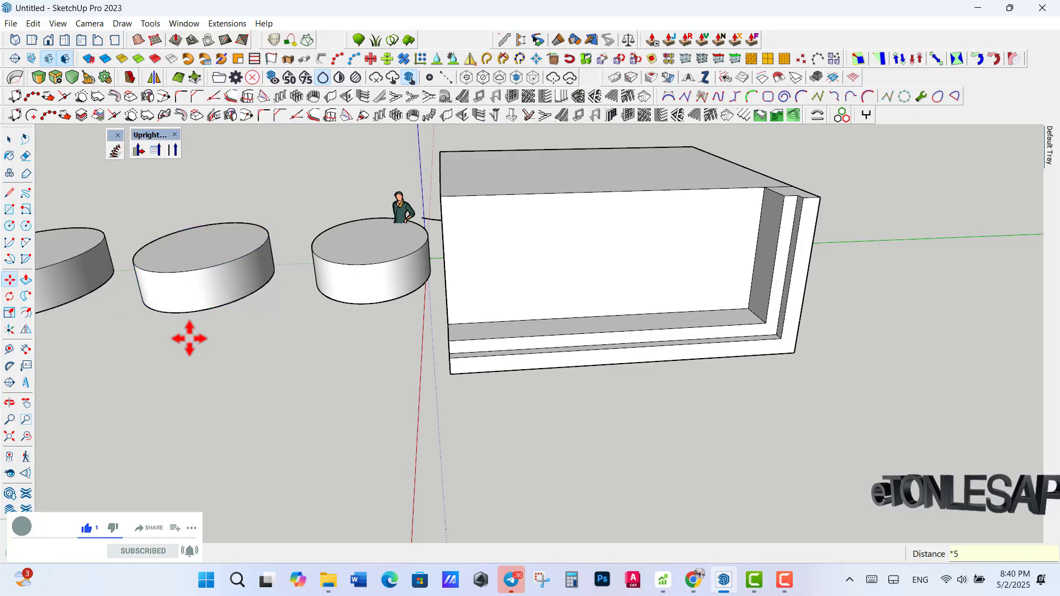
pyautogui.scroll(-1, 577, 356)
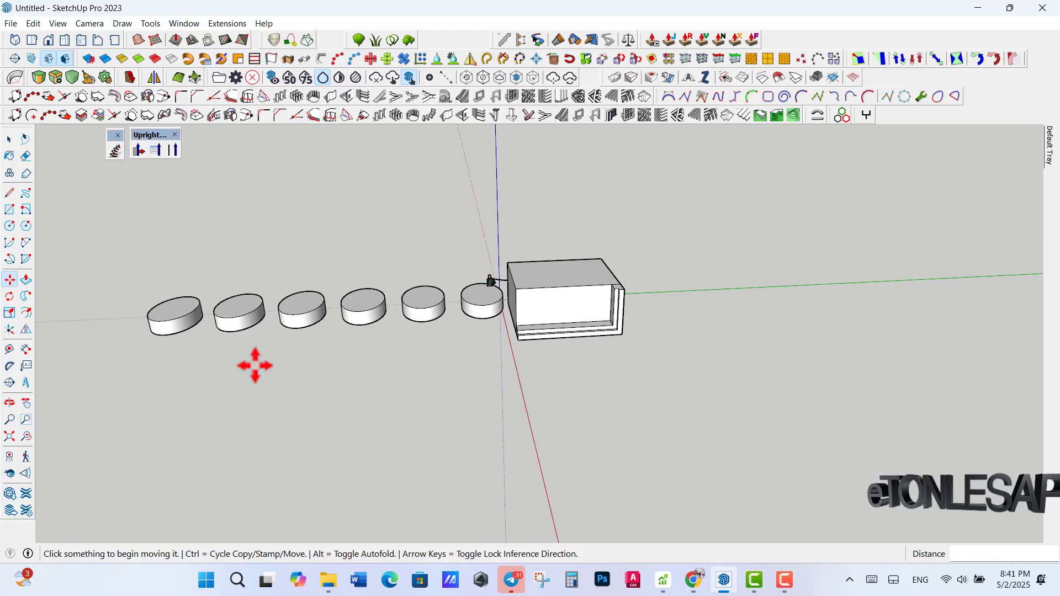
# - Delete all five cylinder copies, keeping only the original cylinder beside the box
pyautogui.press('space')
pyautogui.scroll(1, 301, 348)
pyautogui.click(229, 318)
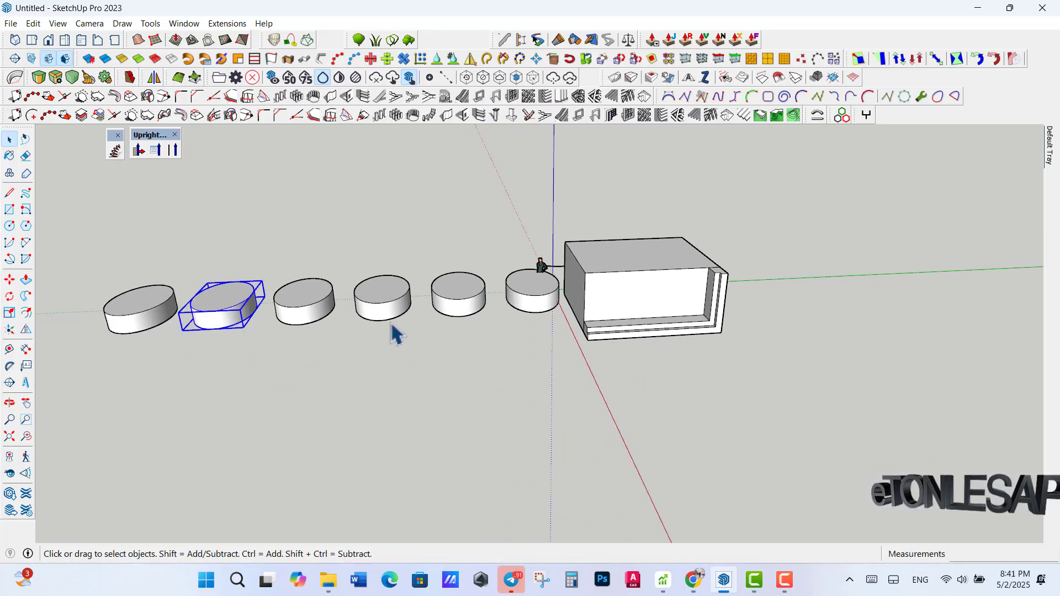
pyautogui.click(465, 312)
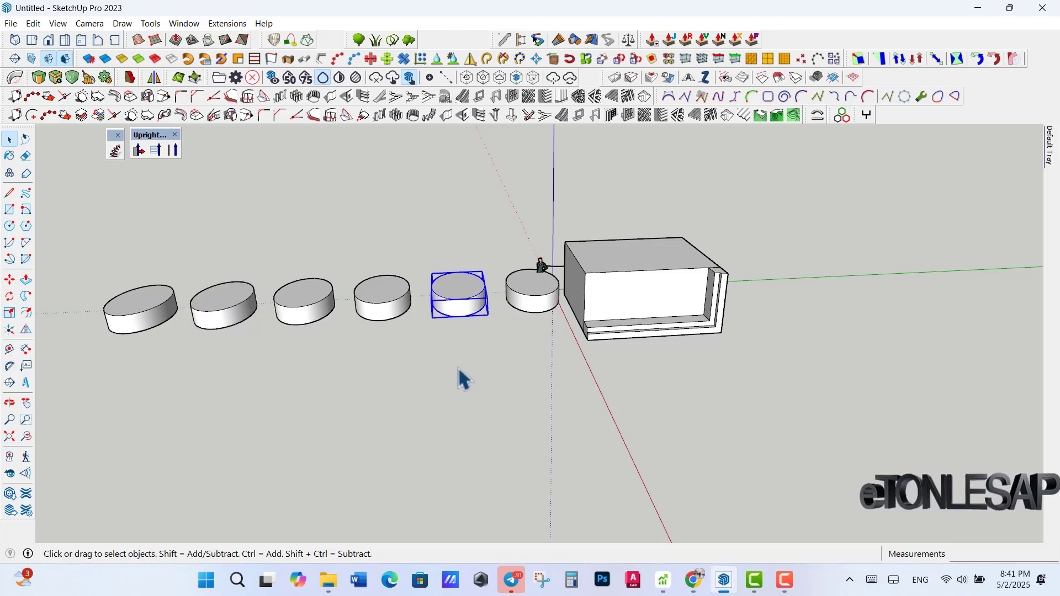
pyautogui.moveTo(468, 387); pyautogui.dragTo(205, 291)
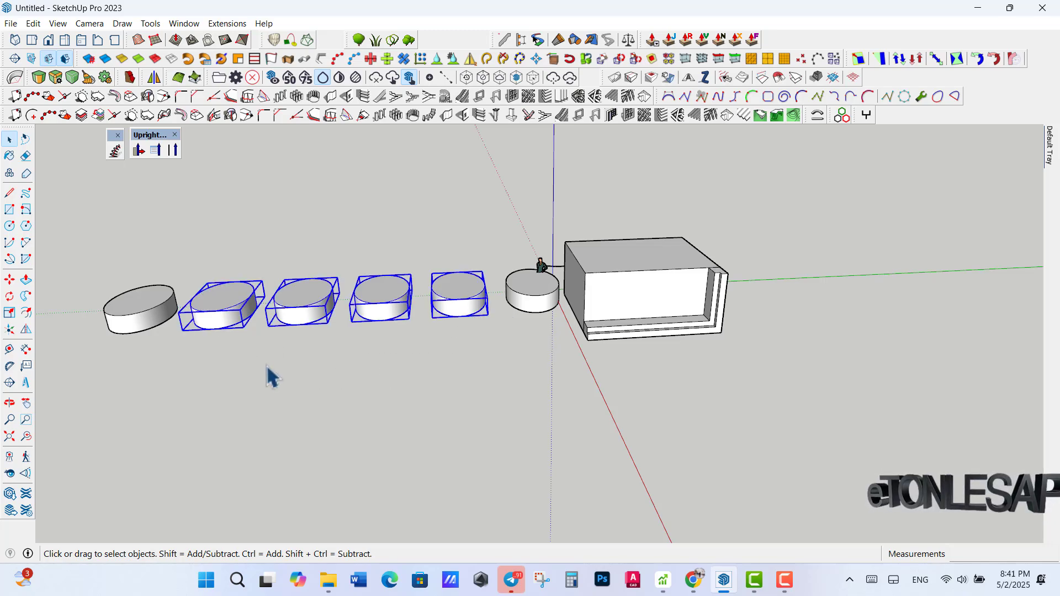
pyautogui.press('Delete')
pyautogui.click(145, 317)
pyautogui.press('Delete')
# - Copy the cylinder far along the green axis away from the box and divide the distance with /3
pyautogui.click(550, 304)
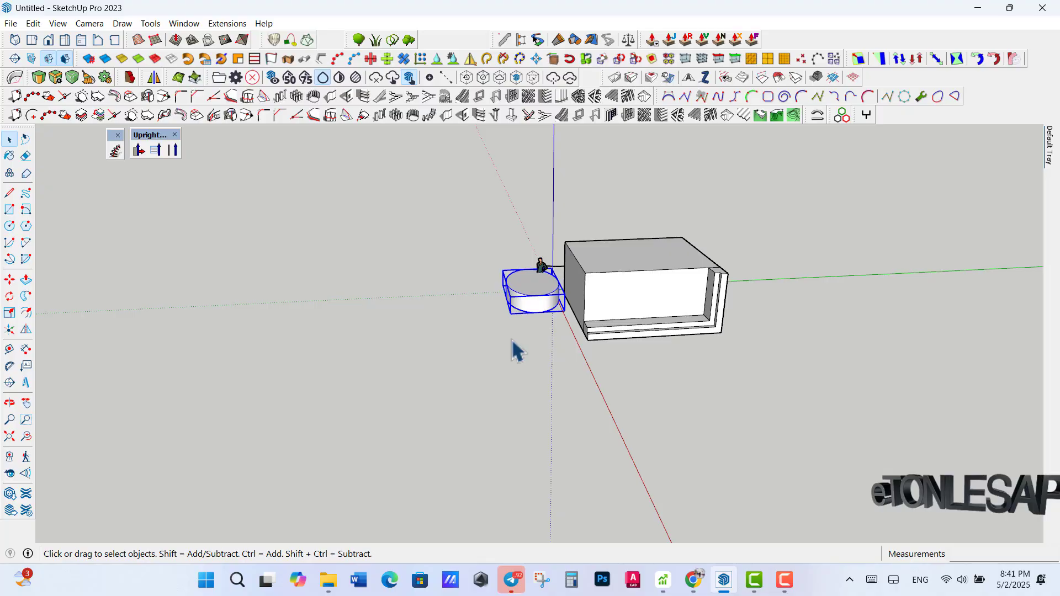
pyautogui.press('m')
pyautogui.press('ctrl')
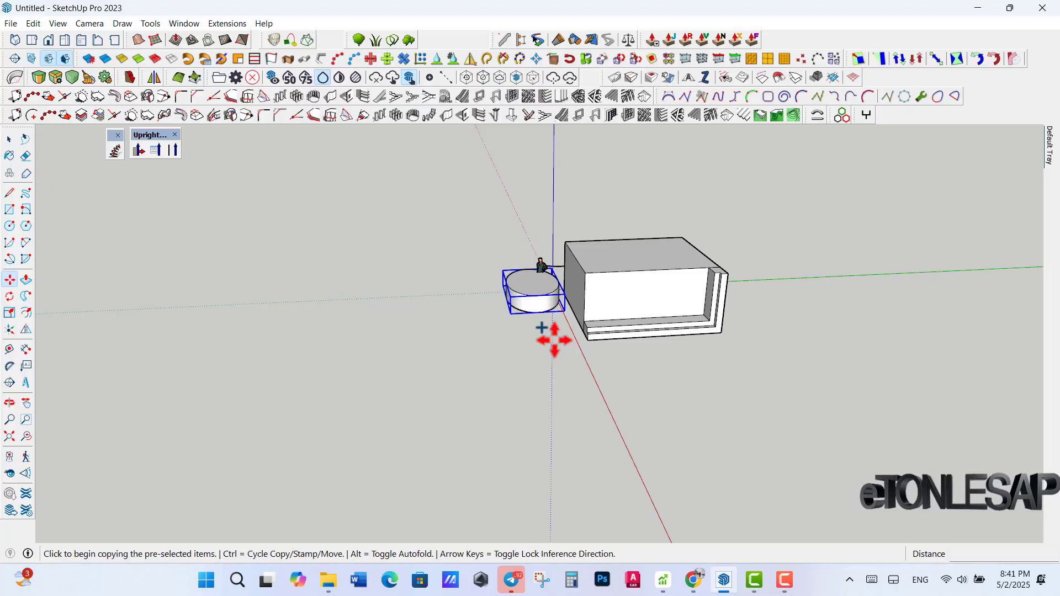
pyautogui.click(554, 341)
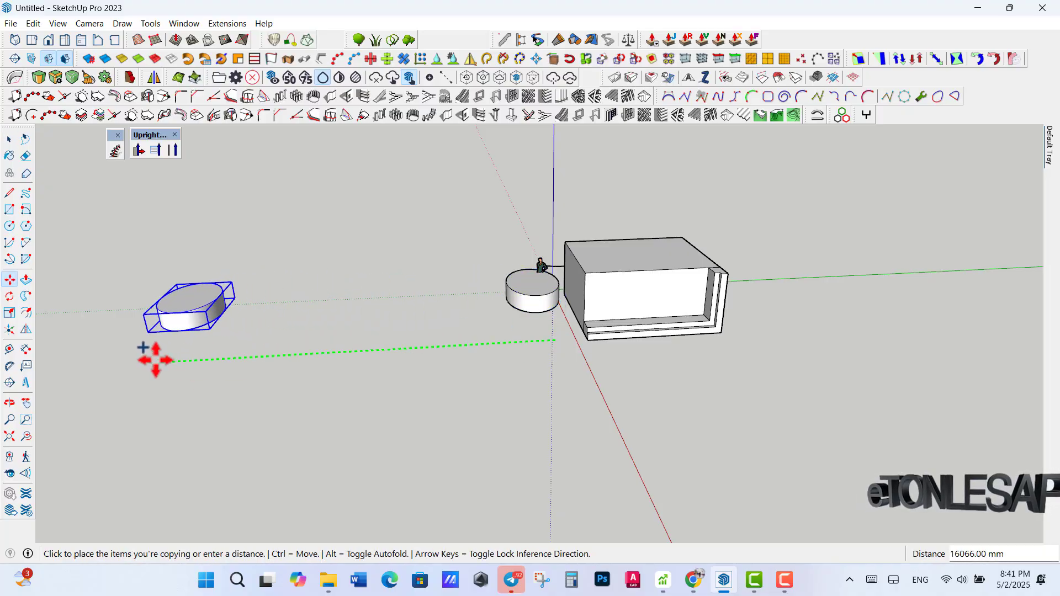
pyautogui.click(120, 358)
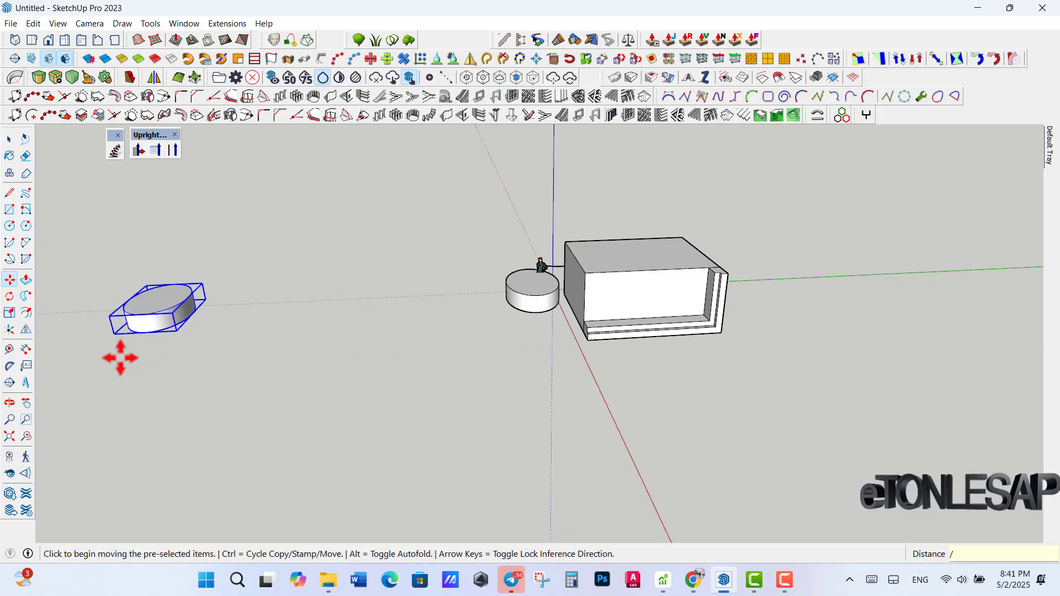
pyautogui.press('Return')
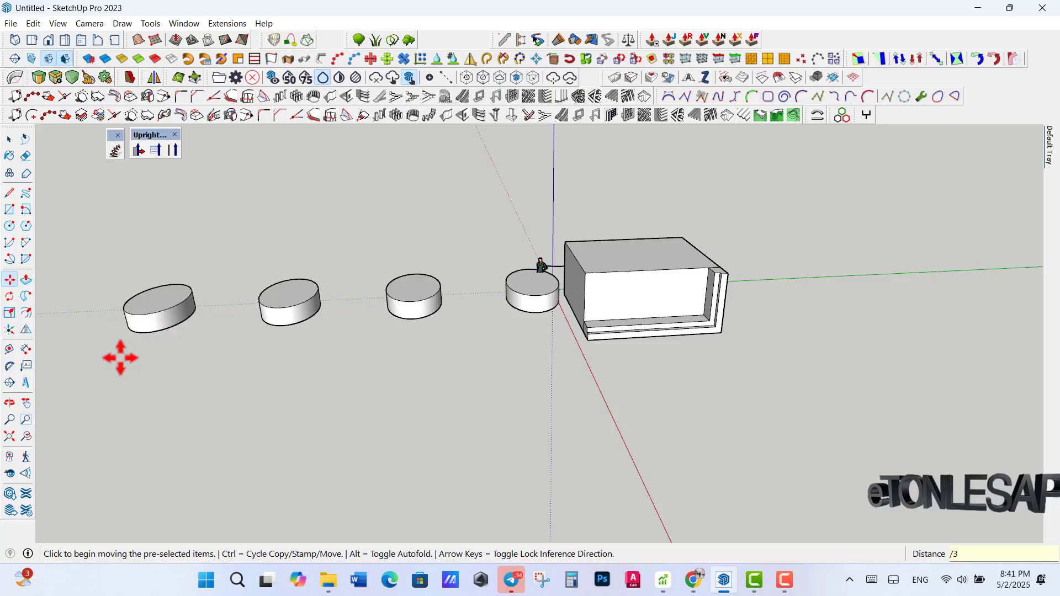
pyautogui.scroll(-5, 227, 330)
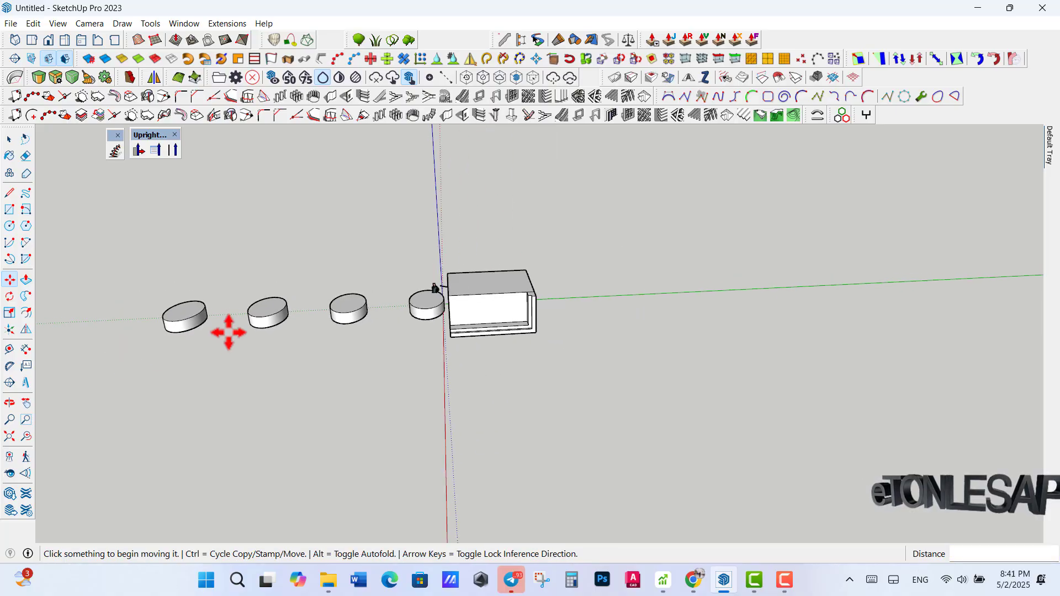
pyautogui.press('space')
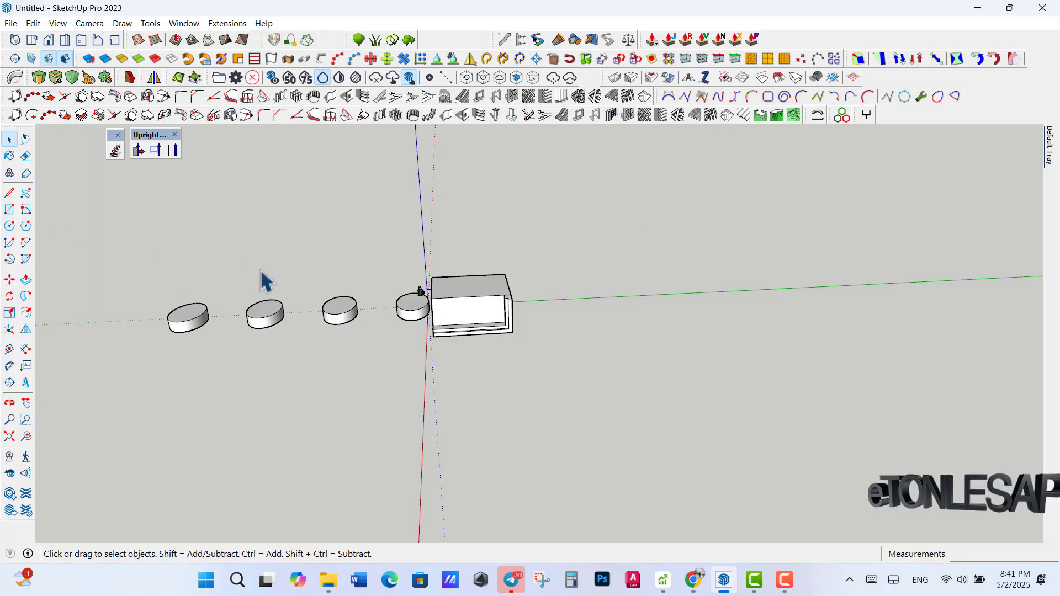
# - Examine the box with the stepped profile from another angle, selecting its front, top and ledge faces one at a time
pyautogui.scroll(6, 265, 280)
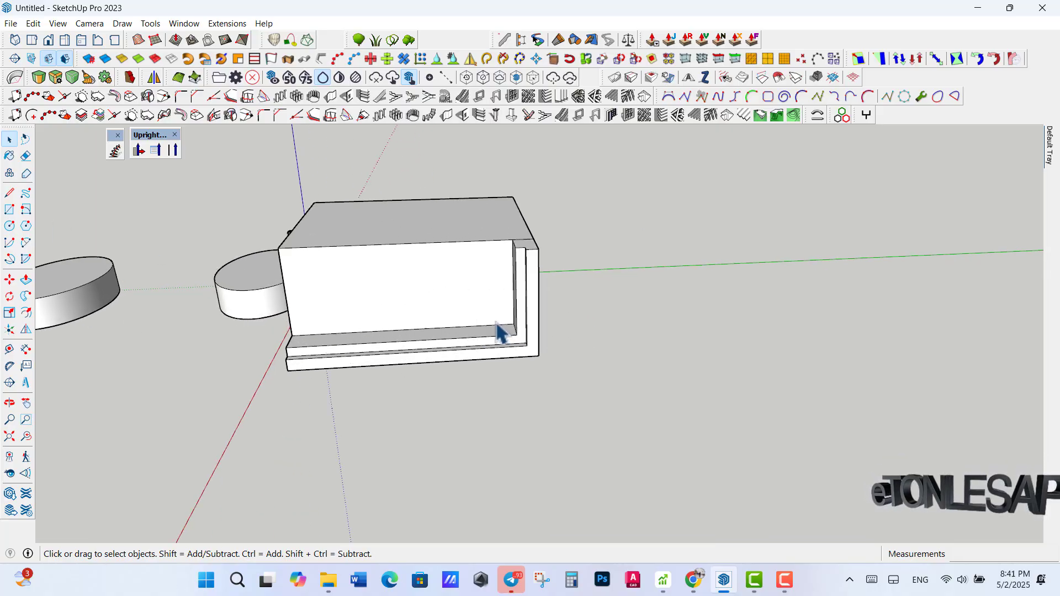
pyautogui.scroll(-5, 574, 303)
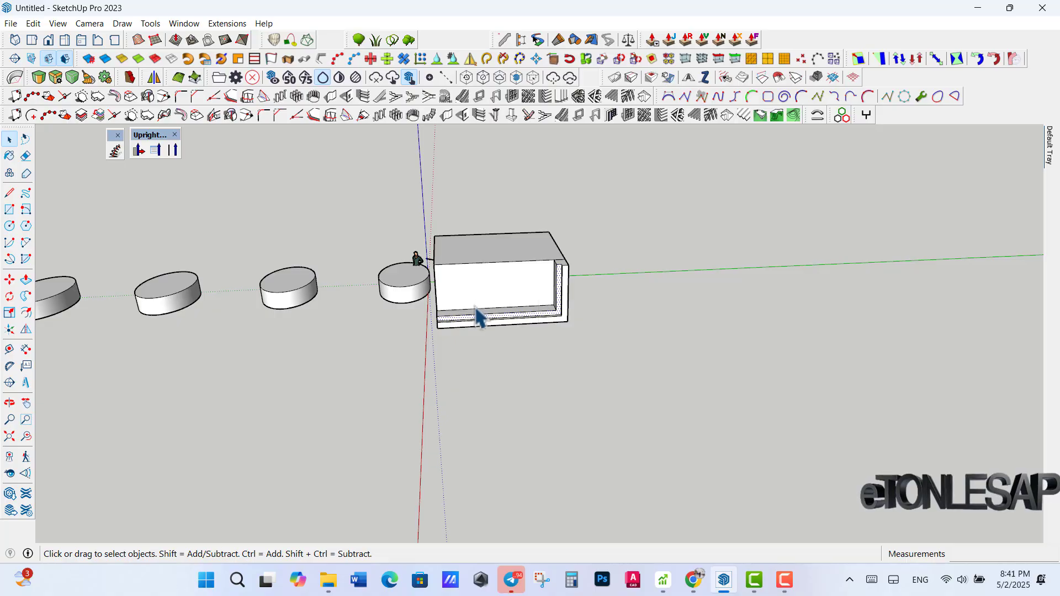
pyautogui.click(9, 402)
pyautogui.moveTo(82, 413); pyautogui.dragTo(482, 348)
pyautogui.press('space')
pyautogui.scroll(3, 449, 303)
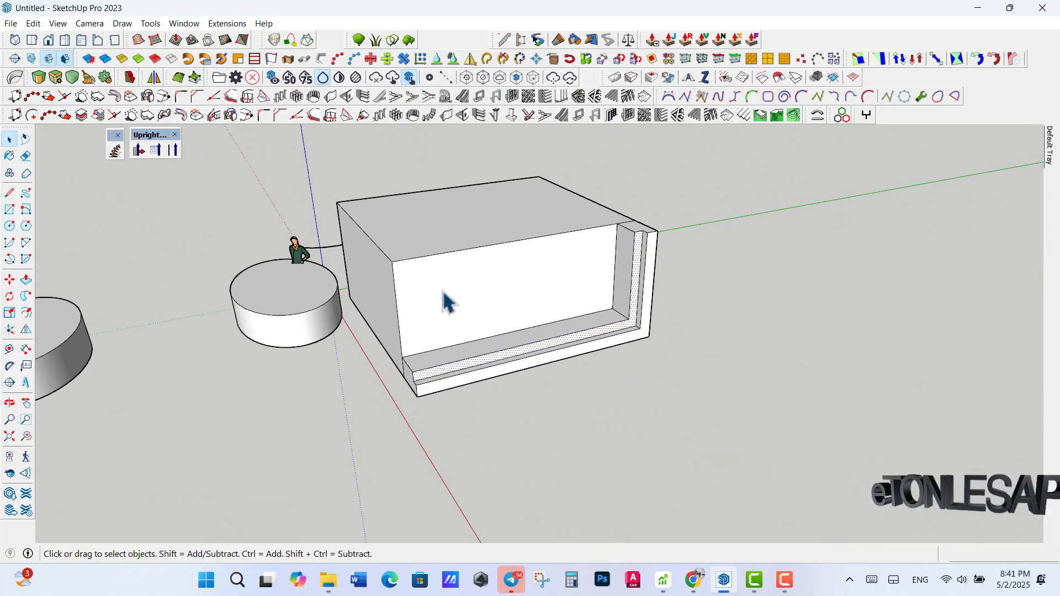
pyautogui.scroll(-1, 443, 291)
pyautogui.scroll(2, 443, 292)
pyautogui.scroll(-2, 443, 291)
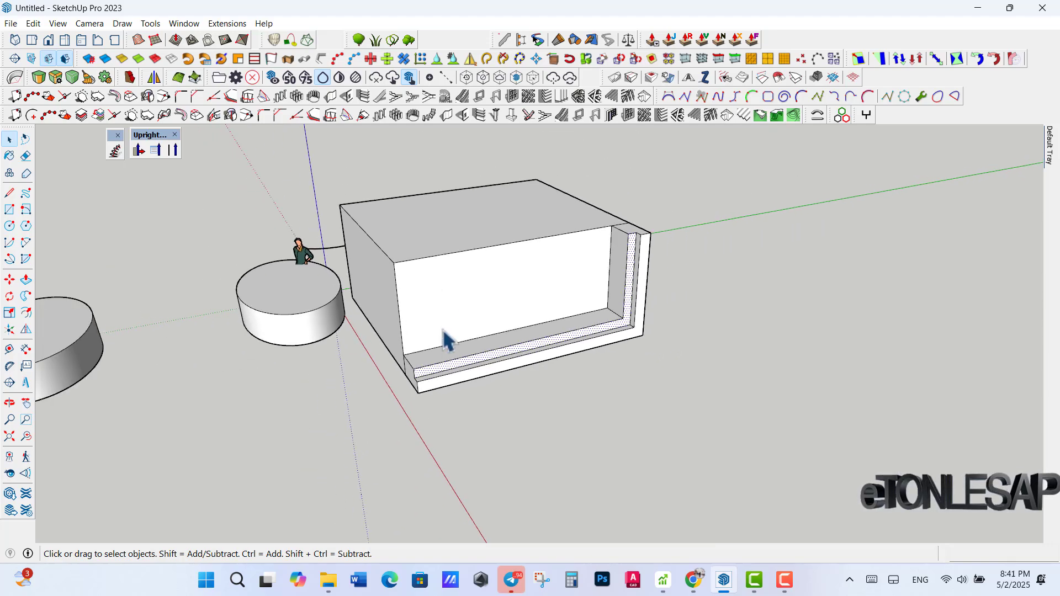
pyautogui.scroll(2, 464, 337)
pyautogui.click(450, 306)
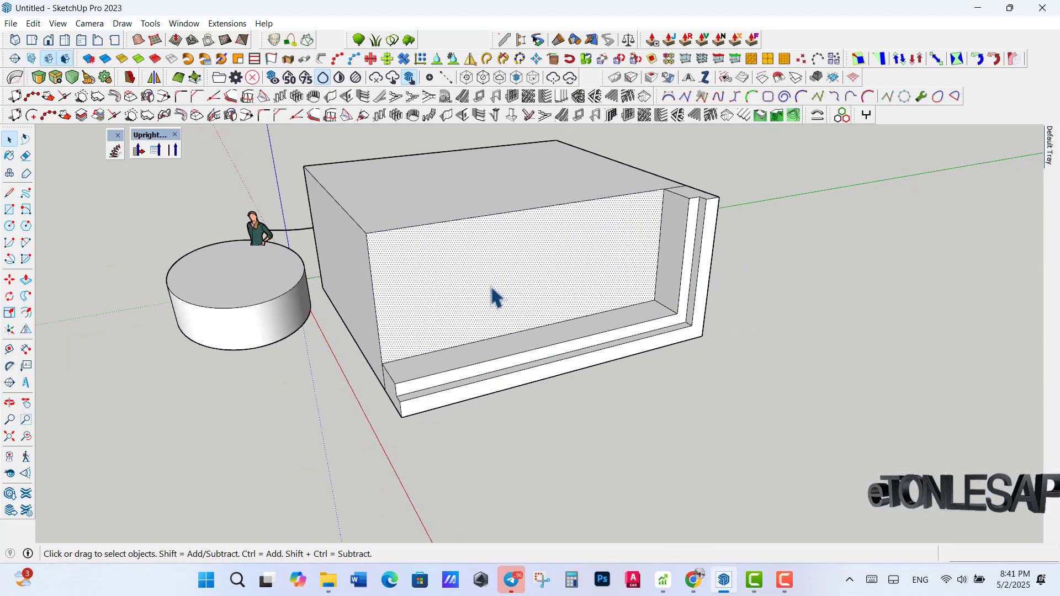
pyautogui.click(447, 204)
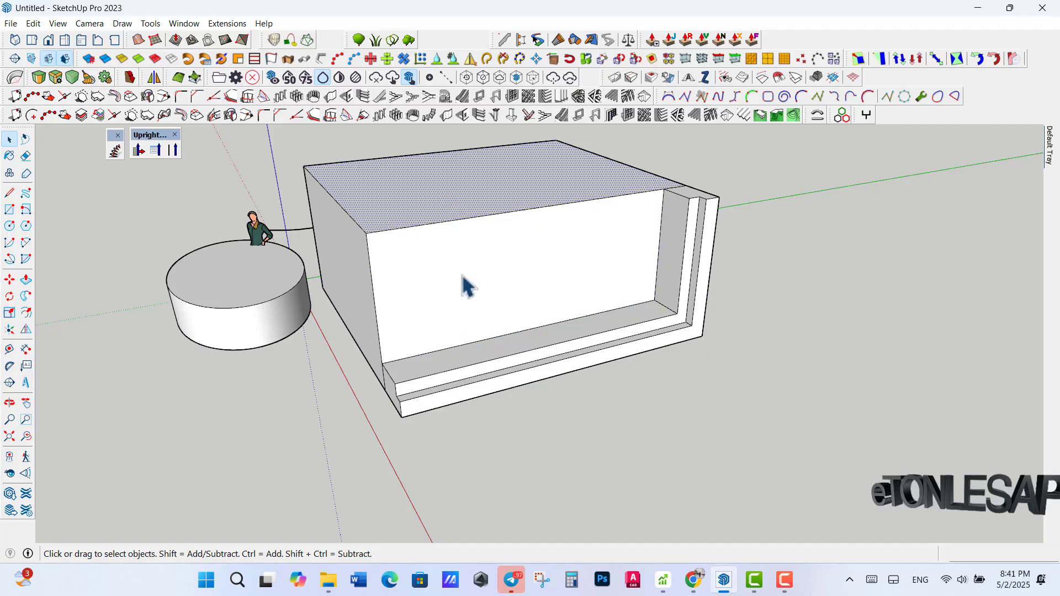
pyautogui.click(570, 346)
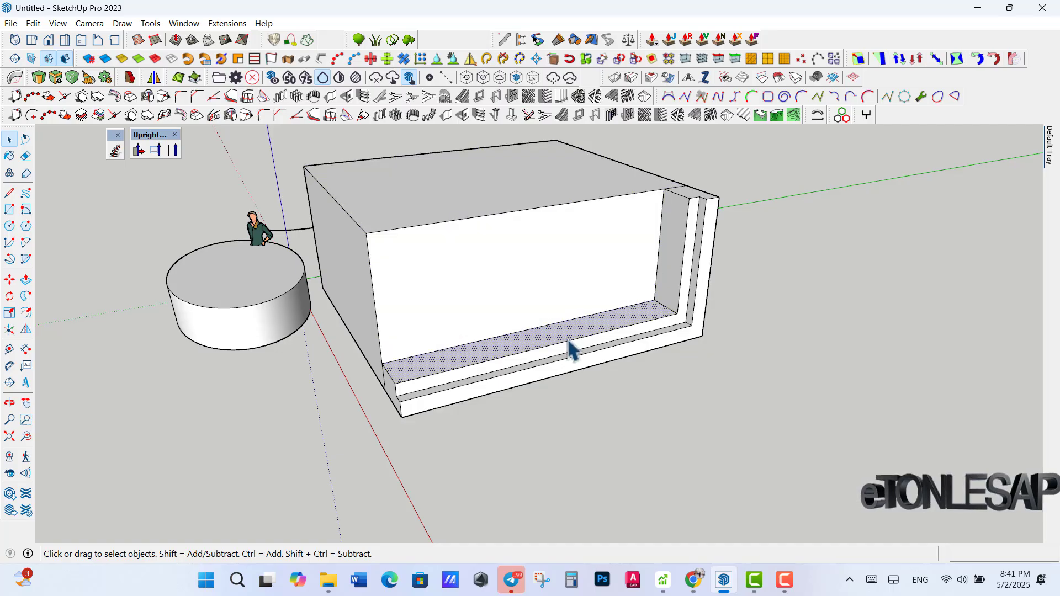
pyautogui.click(596, 341)
pyautogui.scroll(-5, 442, 270)
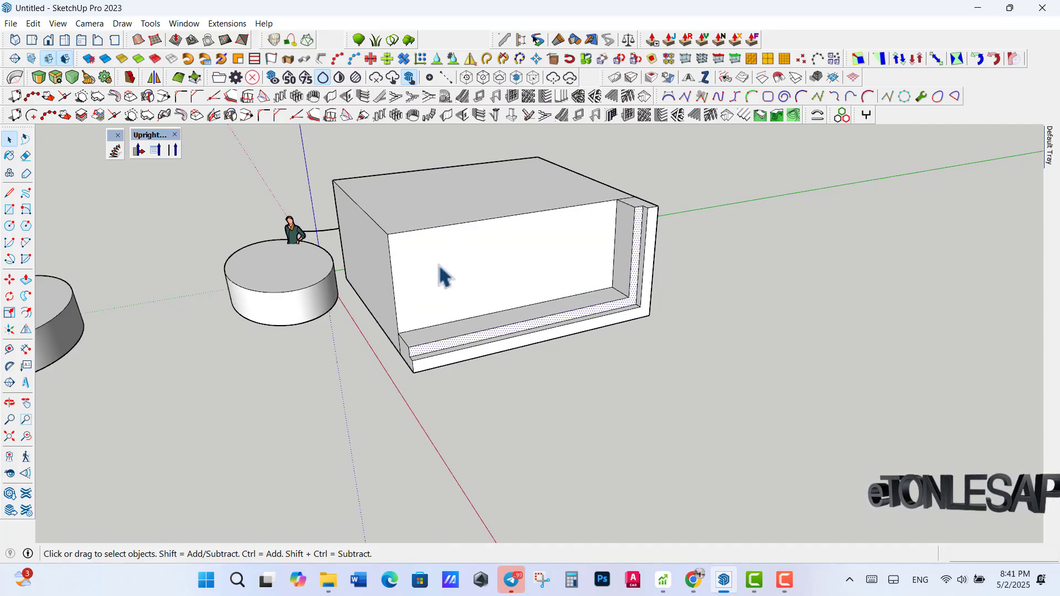
# - Select all connected geometry of the box with the stepped profile and delete it
pyautogui.click(466, 286)
pyautogui.tripleClick(467, 286)
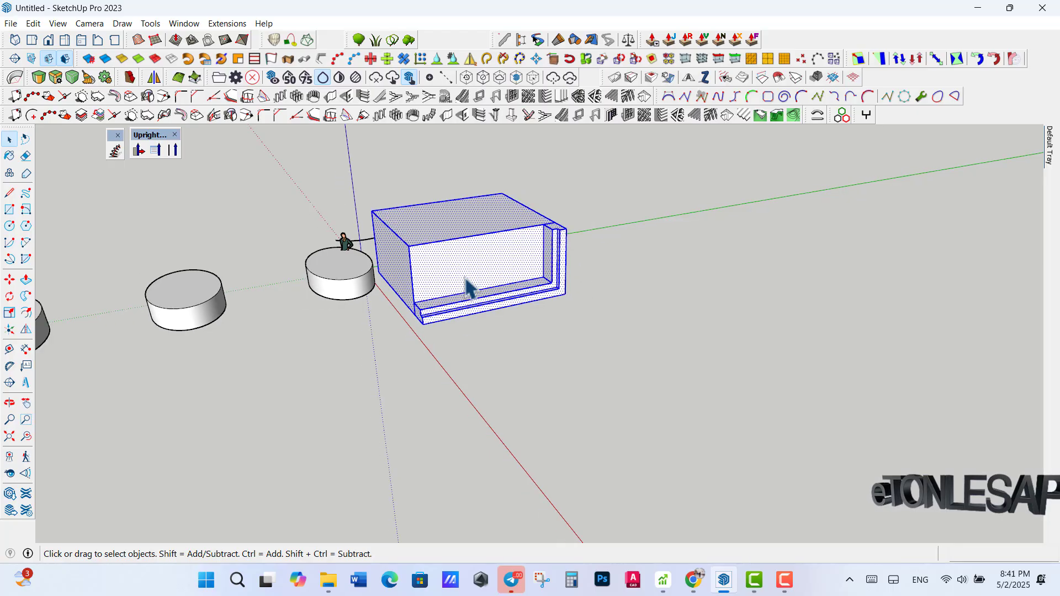
pyautogui.press('Delete')
# - Draw a long rectangle on the ground beside the cylinder, running parallel to the green axis
pyautogui.scroll(3, 474, 336)
pyautogui.press('r')
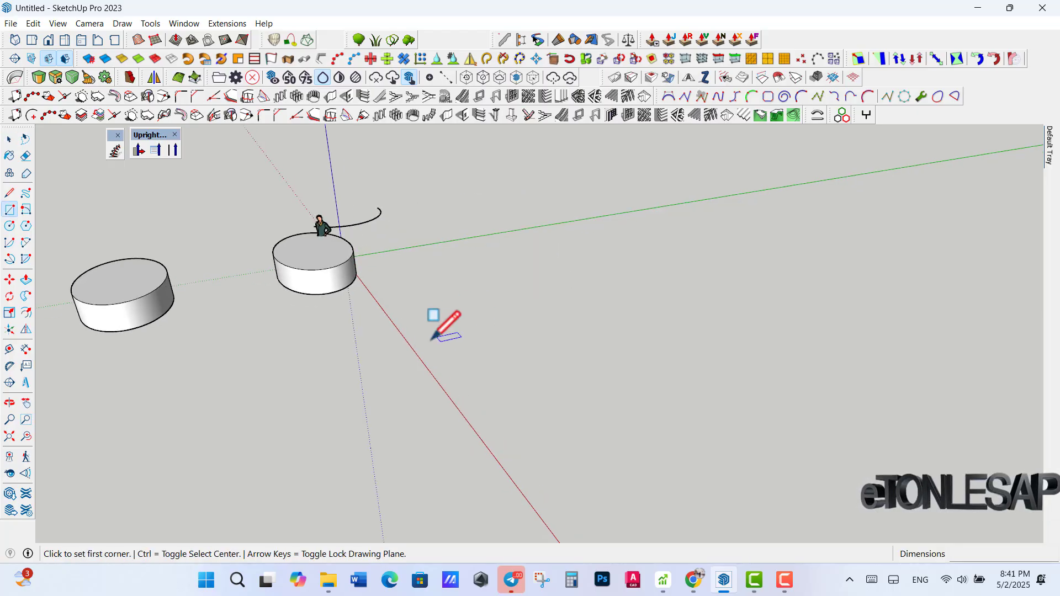
pyautogui.click(415, 345)
pyautogui.click(715, 227)
pyautogui.press('space')
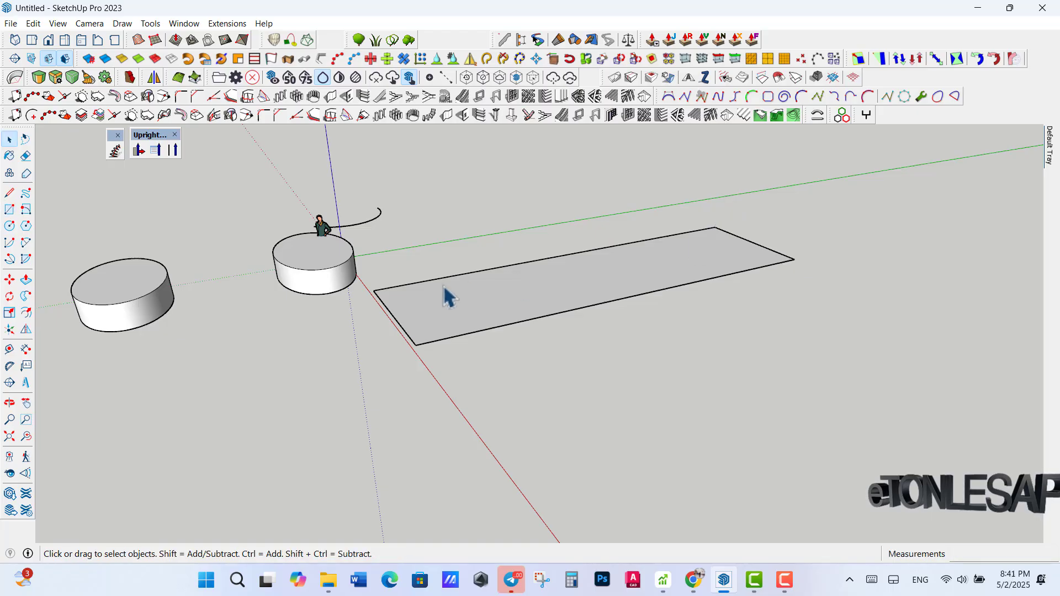
# - Extrude the long rectangle upward into a box with Push/Pull
pyautogui.press('p')
pyautogui.click(491, 323)
pyautogui.click(471, 239)
pyautogui.press('space')
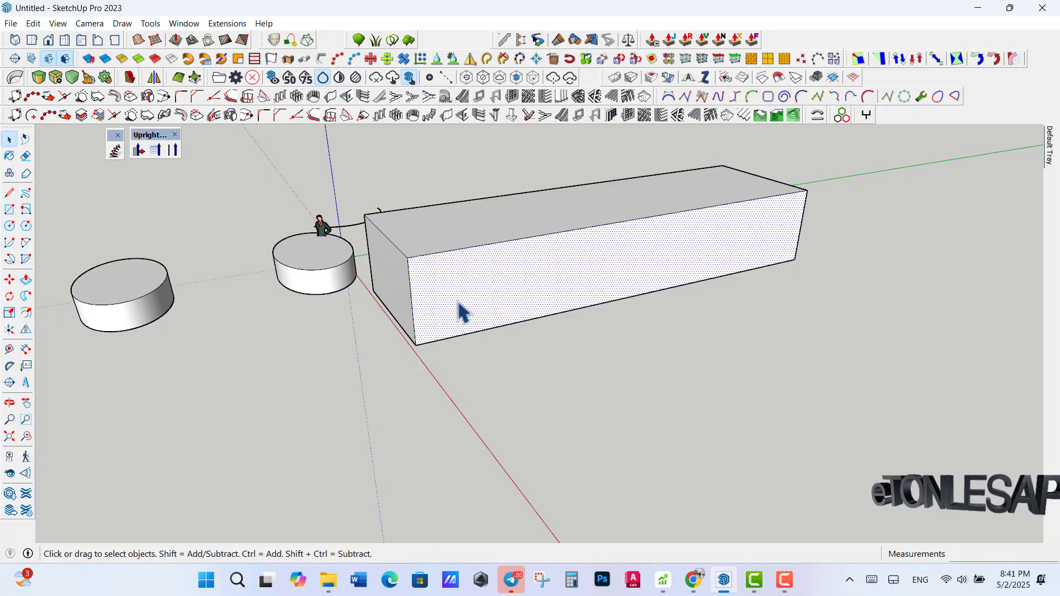
# - Turn all of the new box's geometry into a component with the default settings, replacing the selection
pyautogui.tripleClick(462, 312)
pyautogui.rightClick(458, 303)
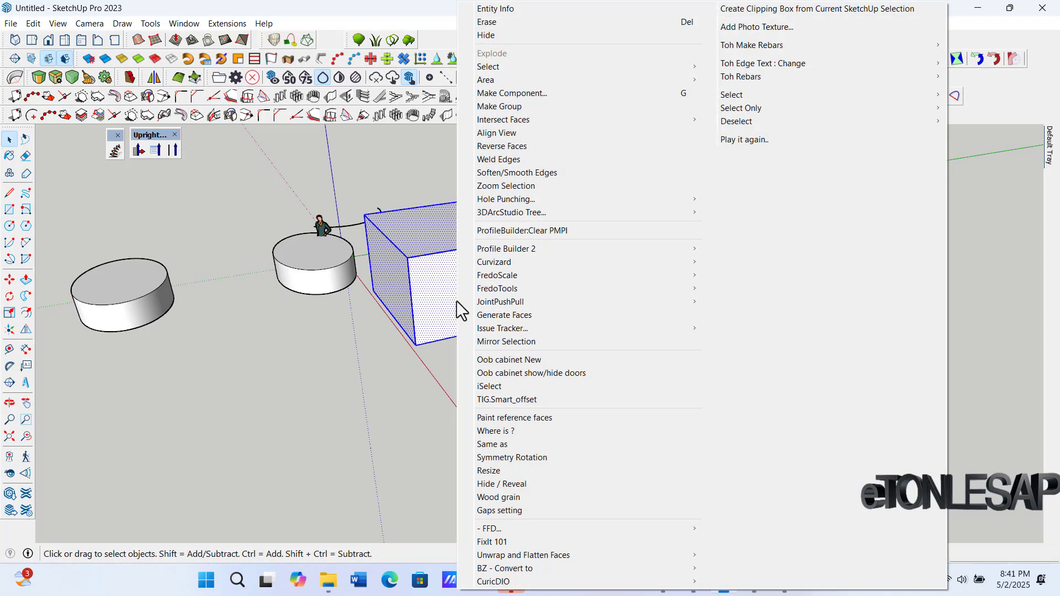
pyautogui.click(557, 95)
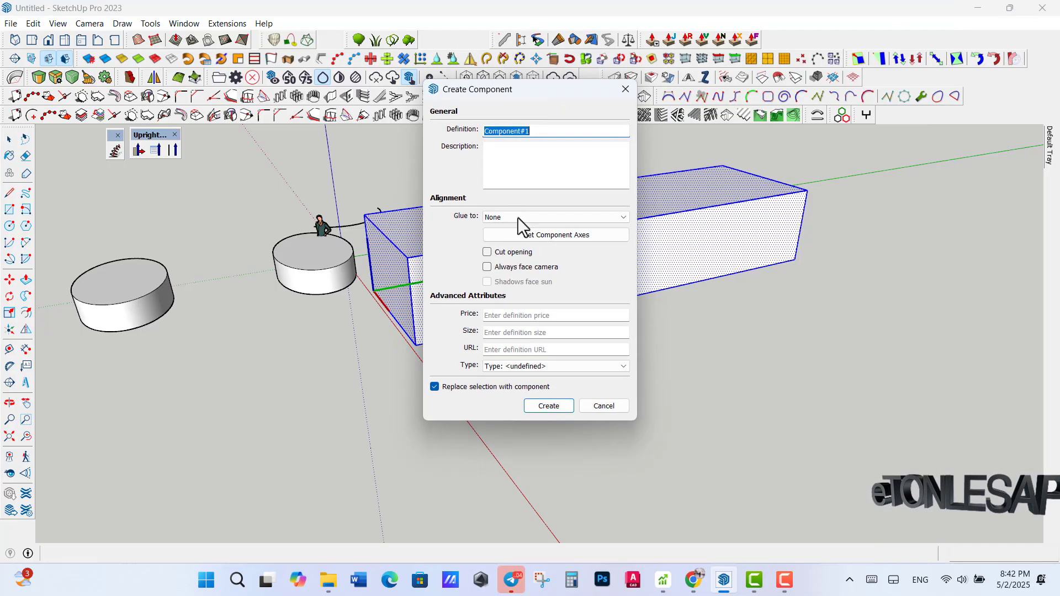
pyautogui.click(548, 406)
pyautogui.scroll(-2, 475, 259)
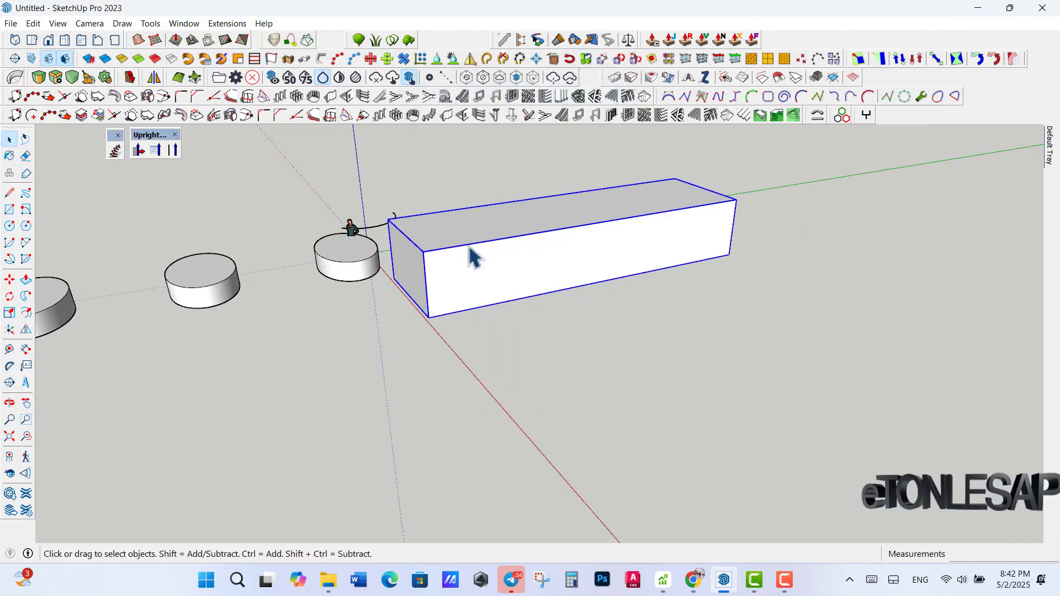
# - Copy the box component along the red axis, placing the copy about 10.7 m from the original
pyautogui.press('m')
pyautogui.click(449, 305)
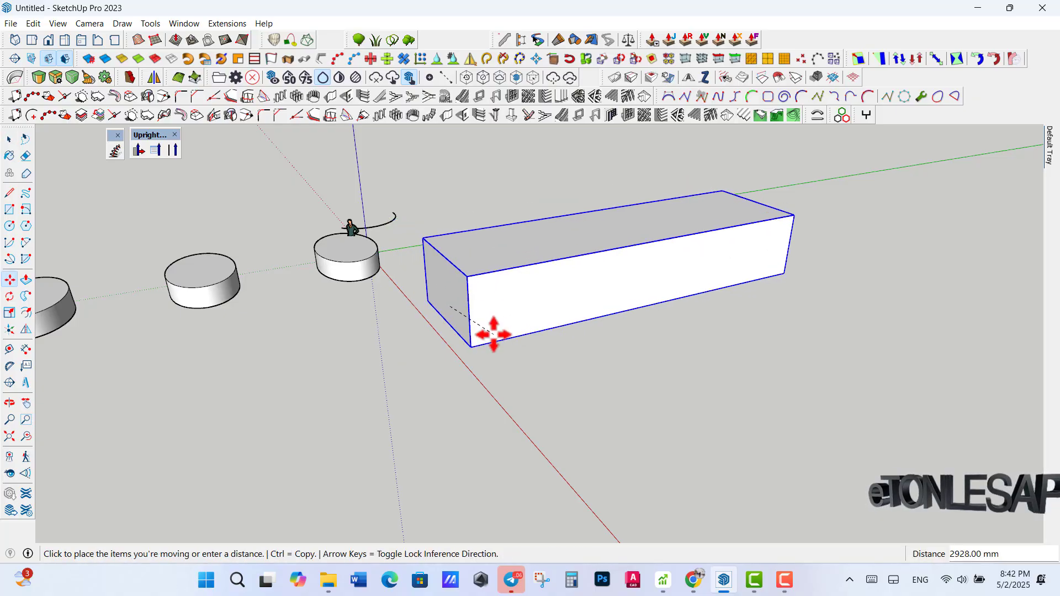
pyautogui.press('ctrl')
pyautogui.scroll(-1, 503, 365)
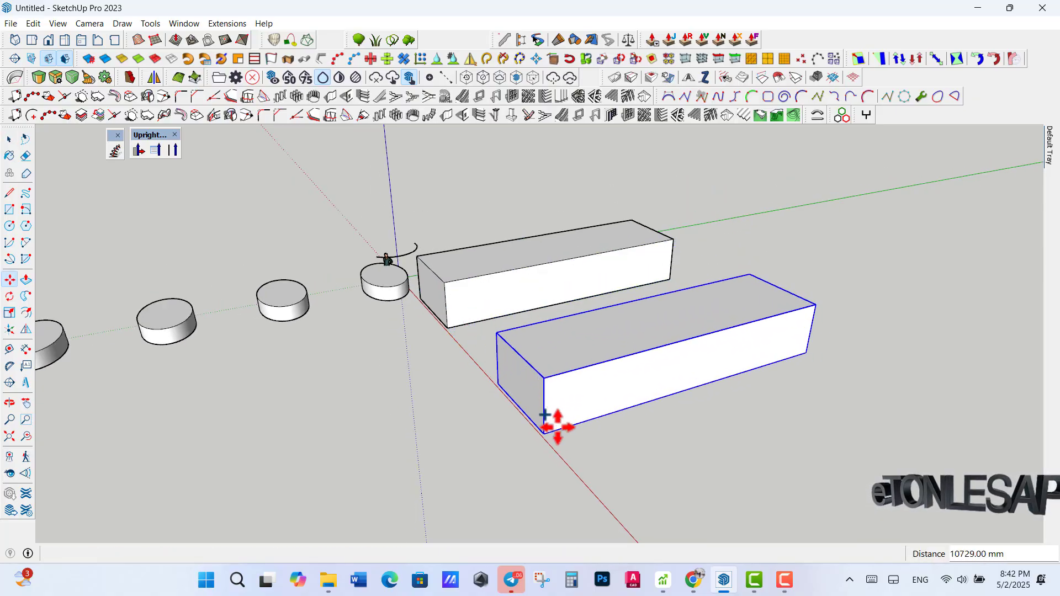
pyautogui.click(548, 421)
pyautogui.scroll(-1, 481, 326)
pyautogui.press('space')
pyautogui.scroll(3, 479, 345)
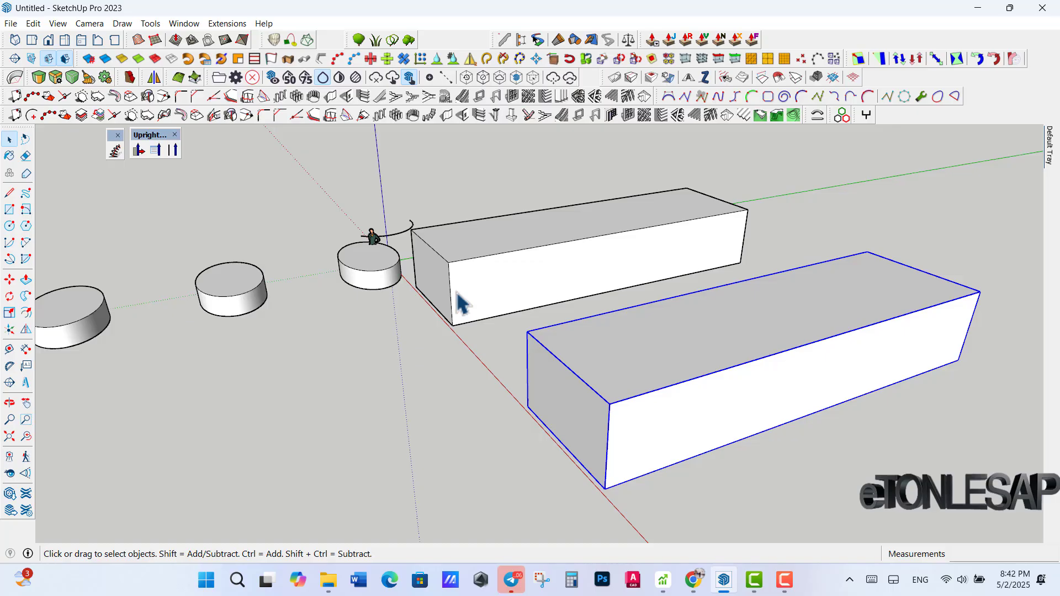
# - Open the copied box component for editing and try different heights for its top face with Push/Pull
pyautogui.doubleClick(589, 399)
pyautogui.press('p')
pyautogui.click(624, 380)
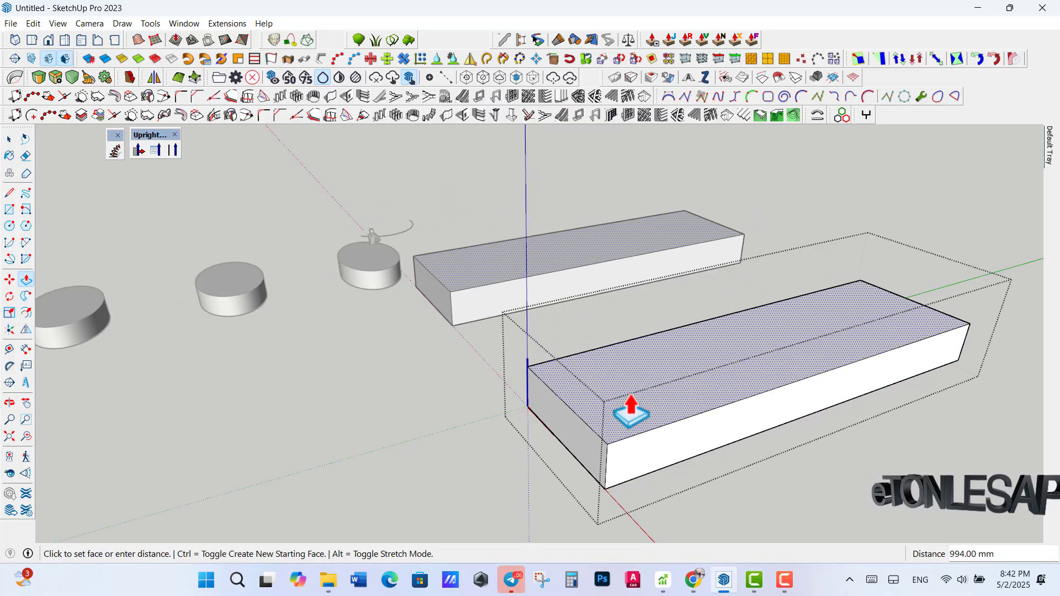
pyautogui.scroll(-2, 621, 353)
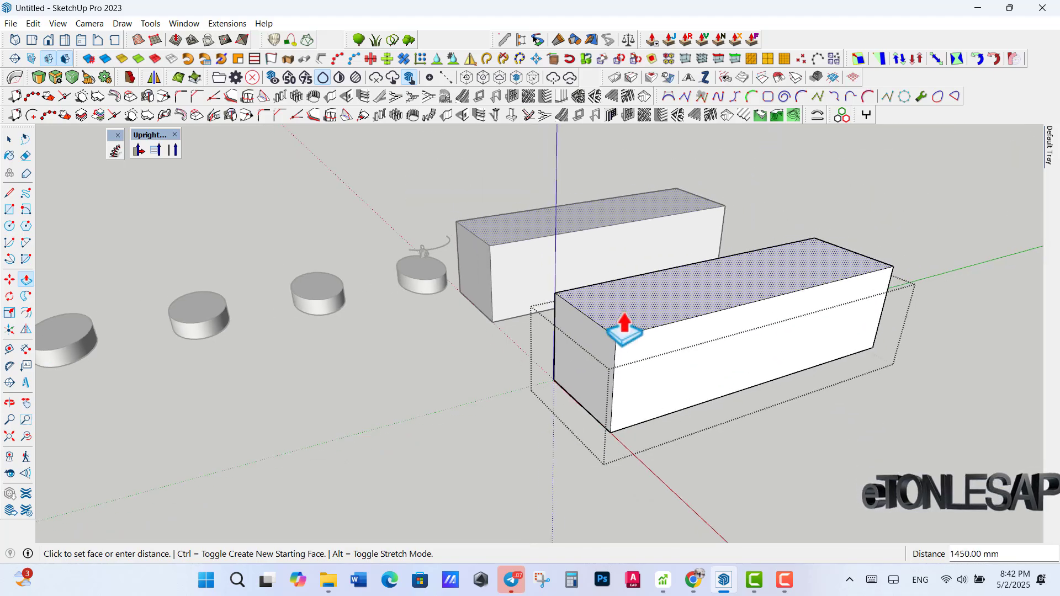
pyautogui.scroll(-3, 580, 328)
pyautogui.press('space')
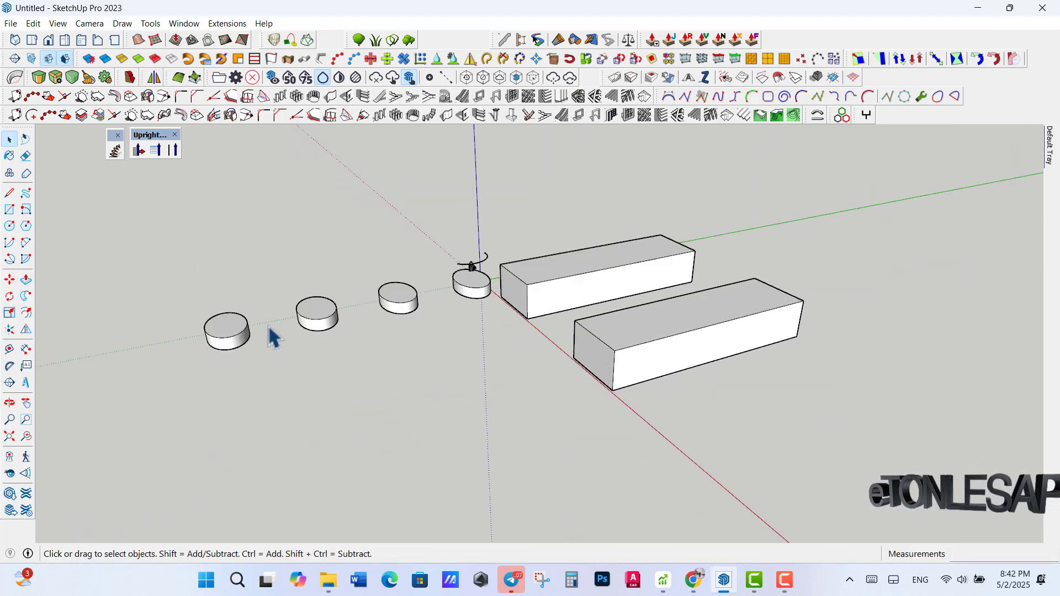
# - Draw a rectangle on the ground in front of the row of cylinders and extrude it upward into a box
pyautogui.scroll(2, 421, 383)
pyautogui.press('r')
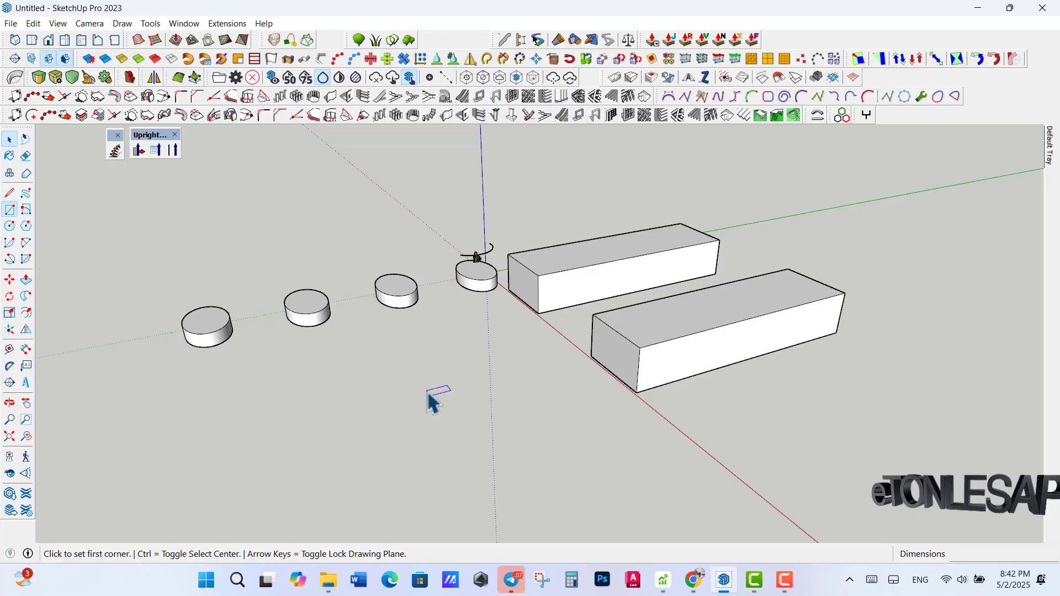
pyautogui.click(350, 400)
pyautogui.click(523, 410)
pyautogui.press('space')
pyautogui.press('p')
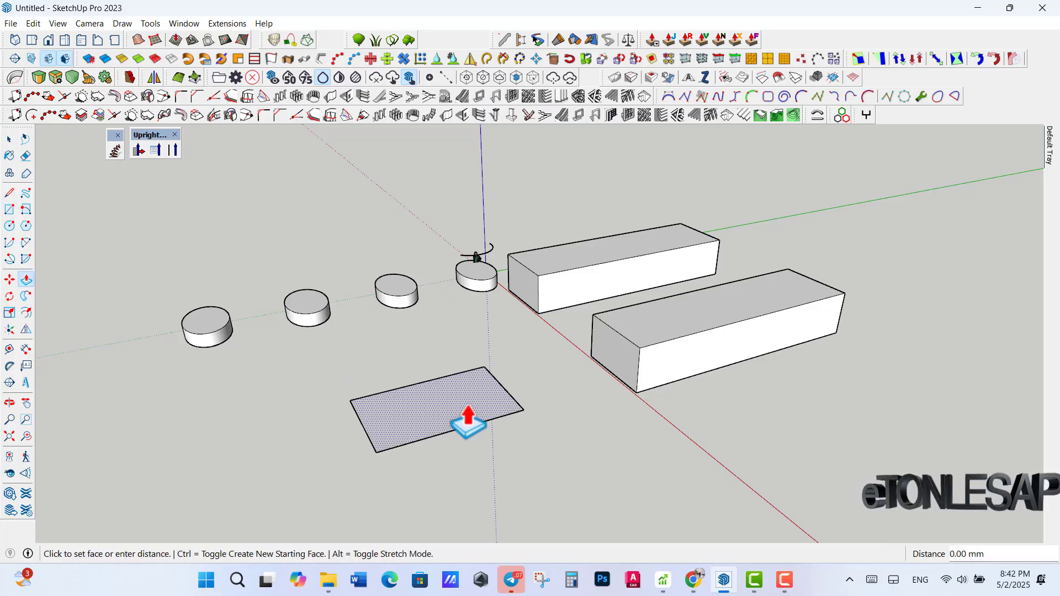
pyautogui.click(438, 372)
# - Select all connected geometry of the new box and make it a group
pyautogui.press('space')
pyautogui.tripleClick(422, 401)
pyautogui.rightClick(415, 392)
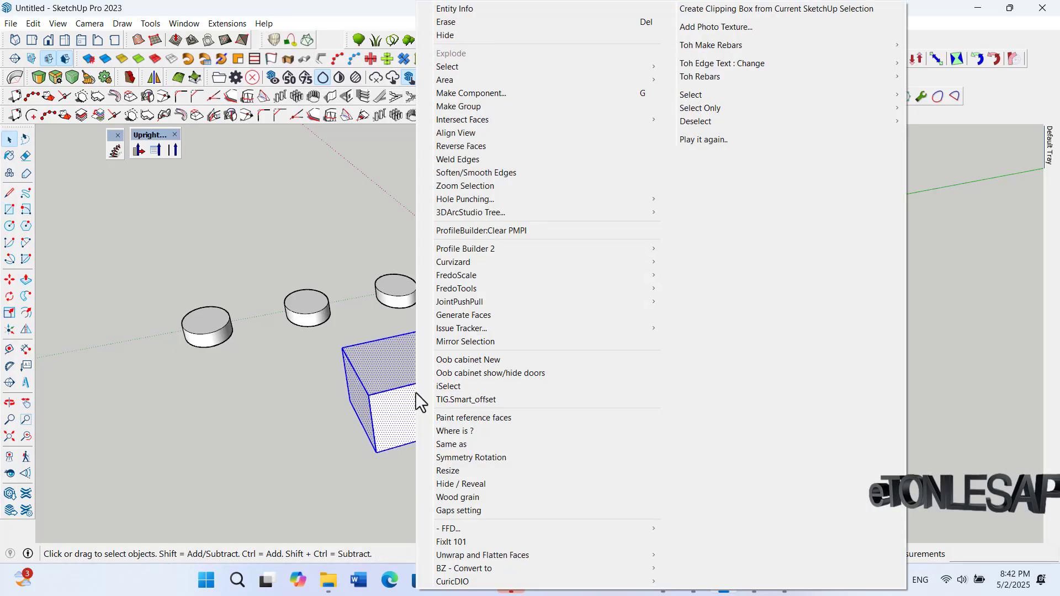
pyautogui.click(486, 106)
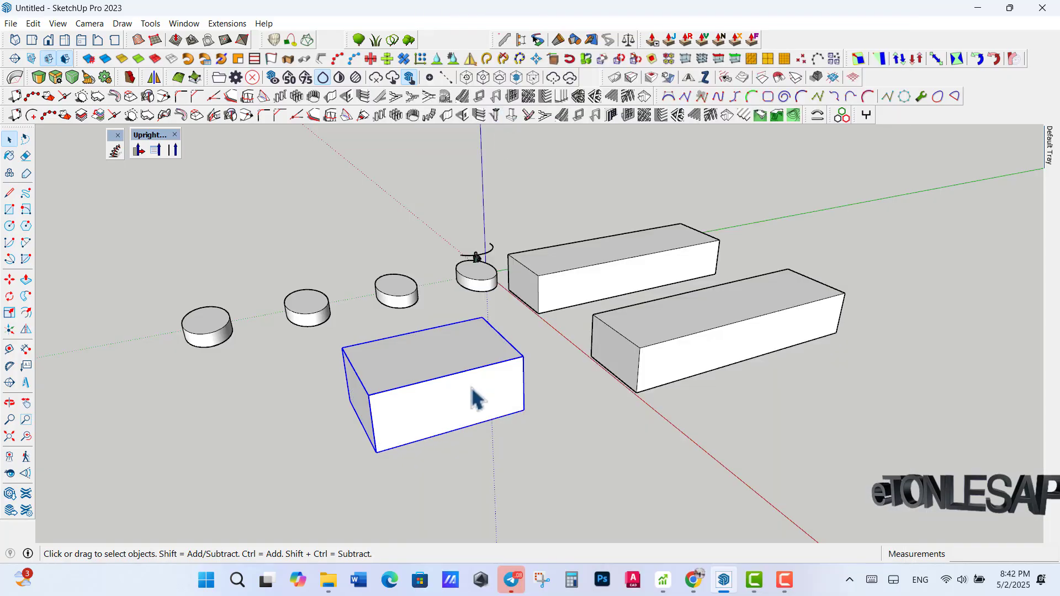
# - Copy the grouped box with the Move tool, placing the copy in front of the original
pyautogui.scroll(-2, 473, 336)
pyautogui.press('m')
pyautogui.click(450, 386)
pyautogui.press('ctrl')
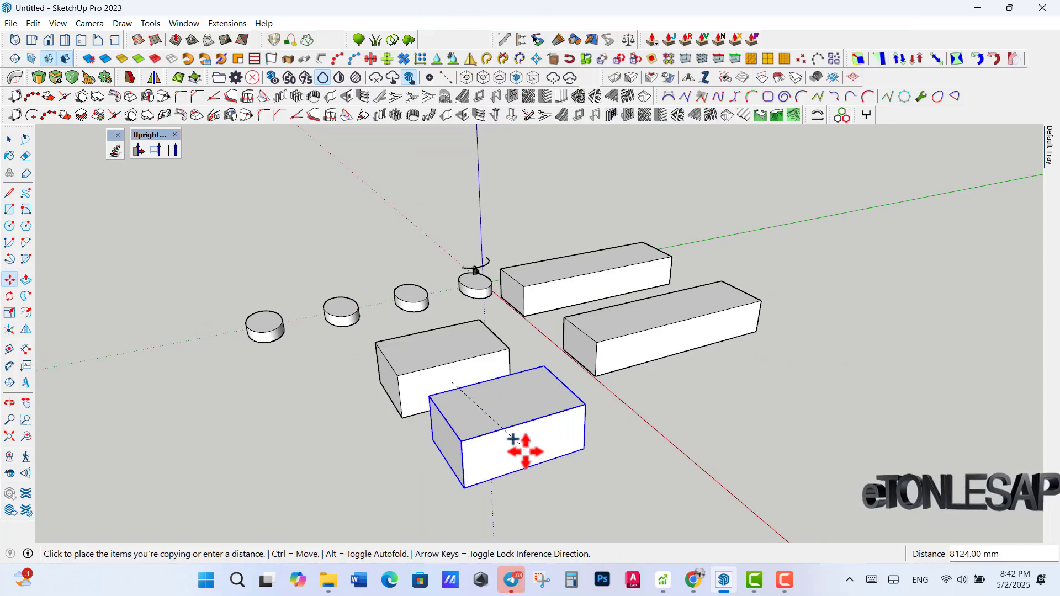
pyautogui.click(518, 479)
pyautogui.press('space')
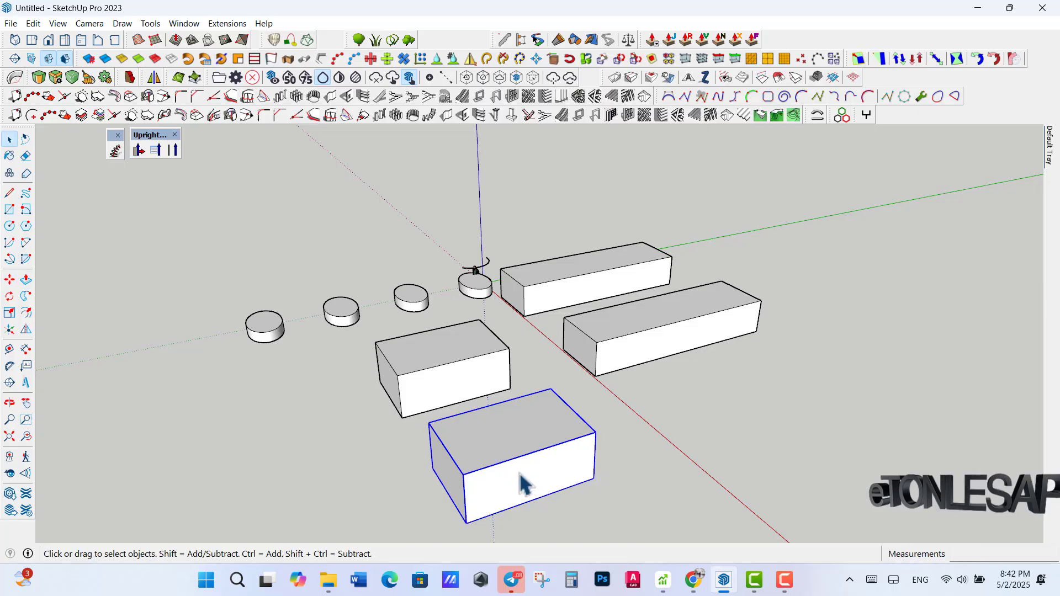
# - Open the copied group for editing and try lowering its top face with Push/Pull
pyautogui.doubleClick(523, 483)
pyautogui.press('p')
pyautogui.click(524, 481)
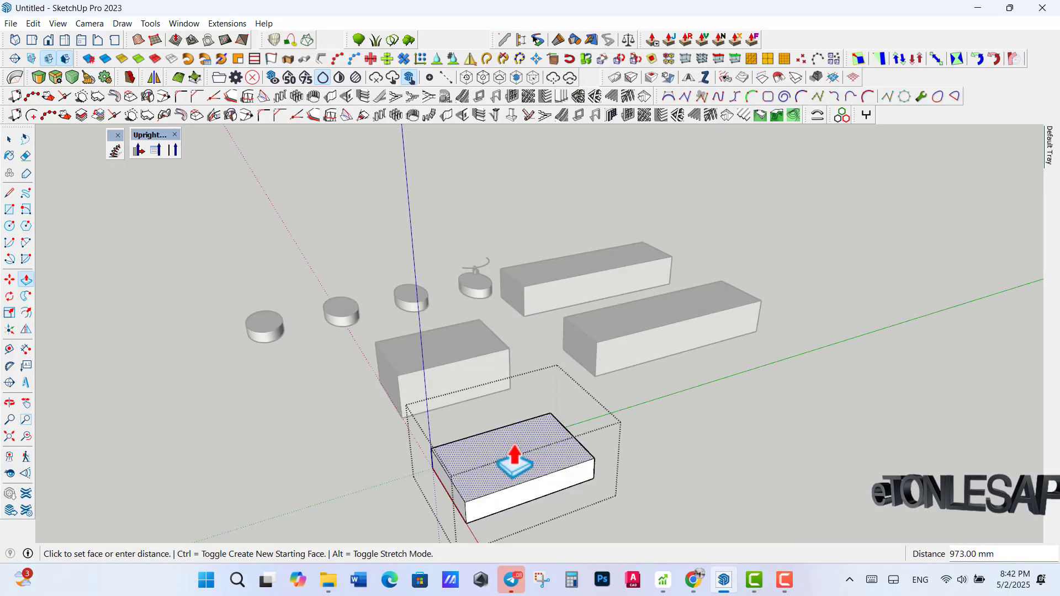
pyautogui.click(508, 443)
pyautogui.press('space')
pyautogui.press('Escape')
# - Delete both grouped boxes in front of the cylinders
pyautogui.click(505, 459)
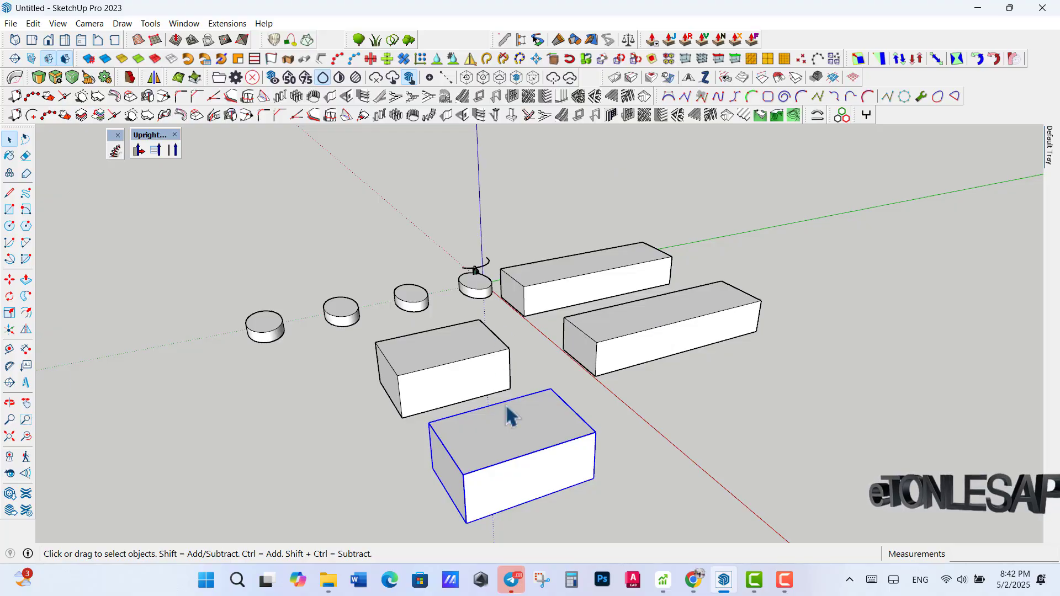
pyautogui.press('Delete')
pyautogui.press('Delete')
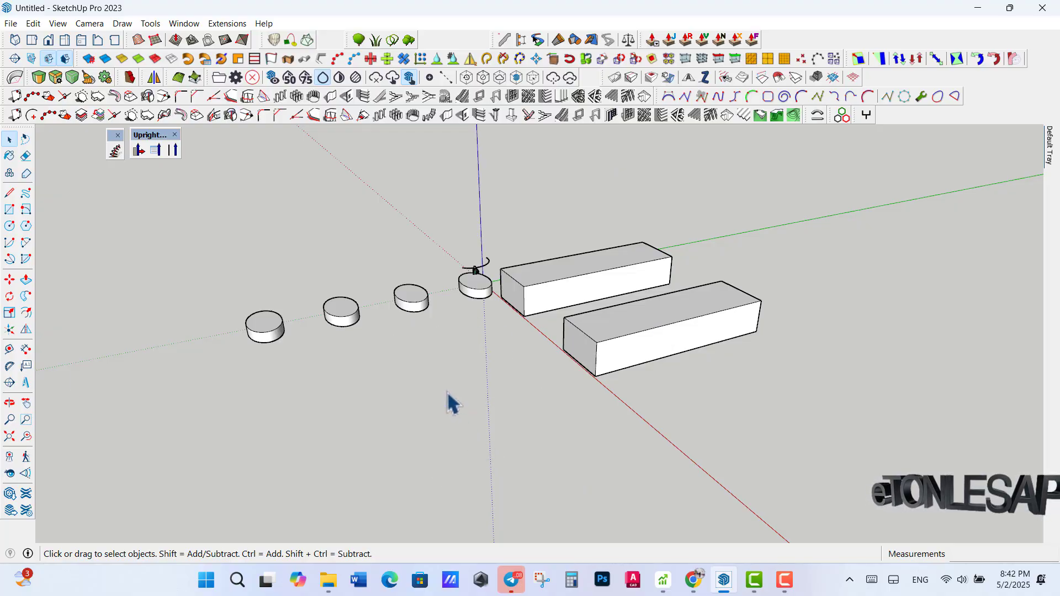
# - Make the copied long box component unique, independent of the original component
pyautogui.scroll(2, 629, 365)
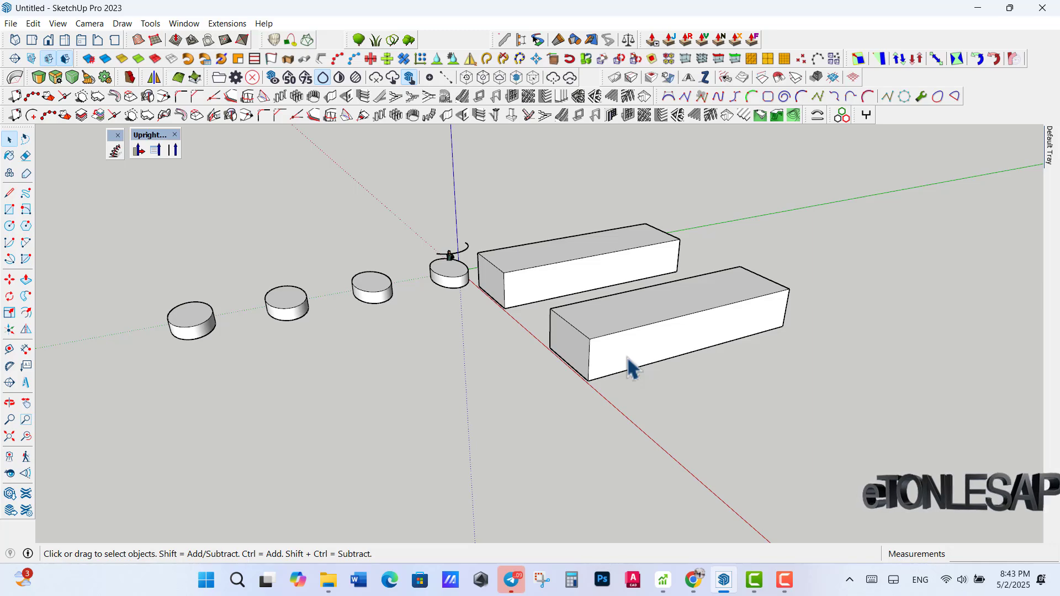
pyautogui.doubleClick(630, 367)
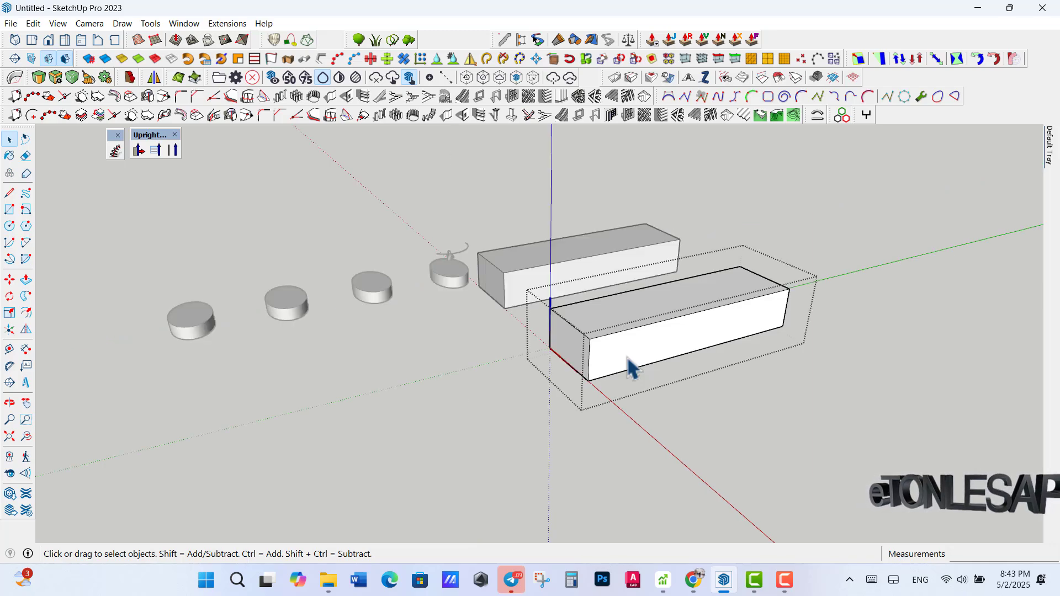
pyautogui.click(524, 284)
pyautogui.click(525, 284)
pyautogui.click(611, 362)
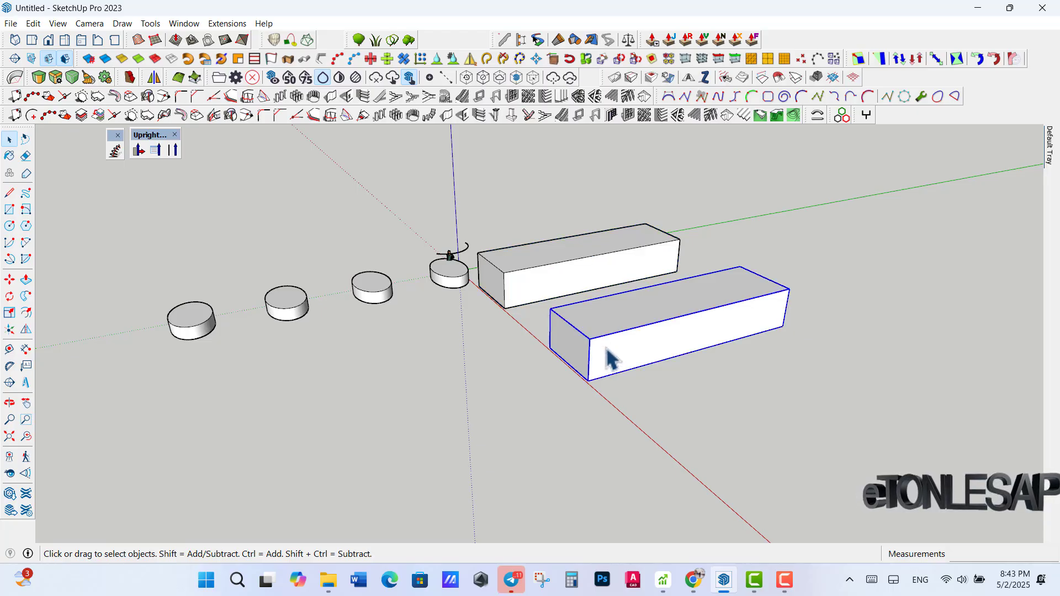
pyautogui.rightClick(613, 358)
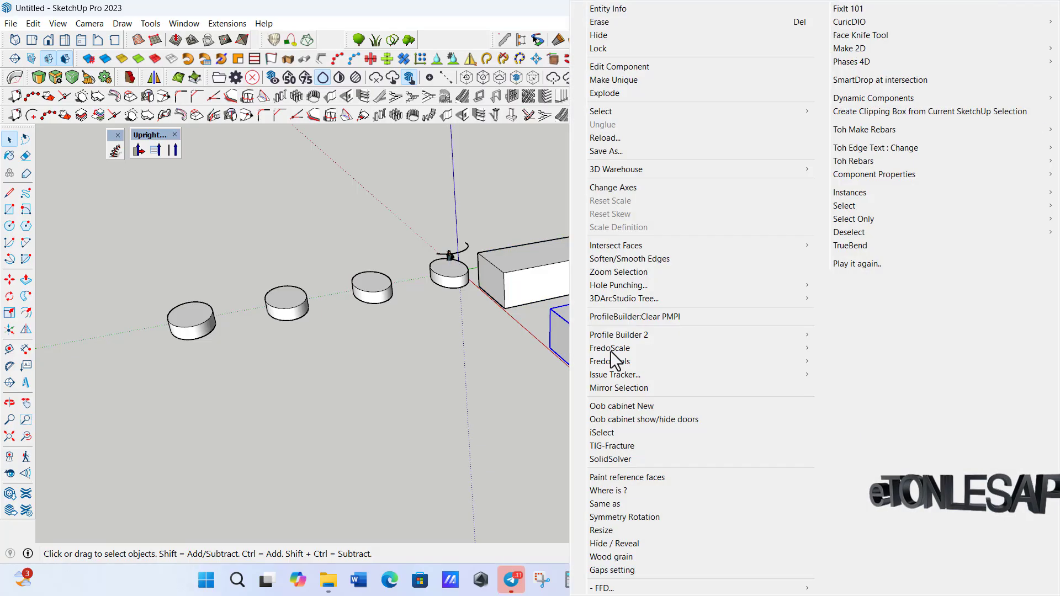
pyautogui.click(624, 79)
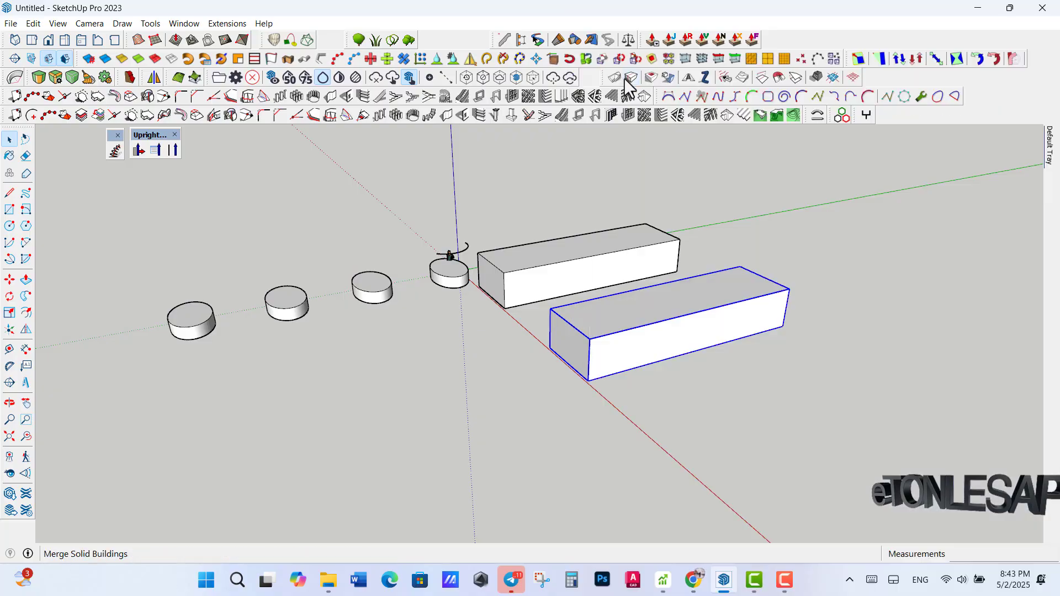
# - Open the unique box component for editing and try raising its top face with Push/Pull
pyautogui.doubleClick(615, 359)
pyautogui.press('p')
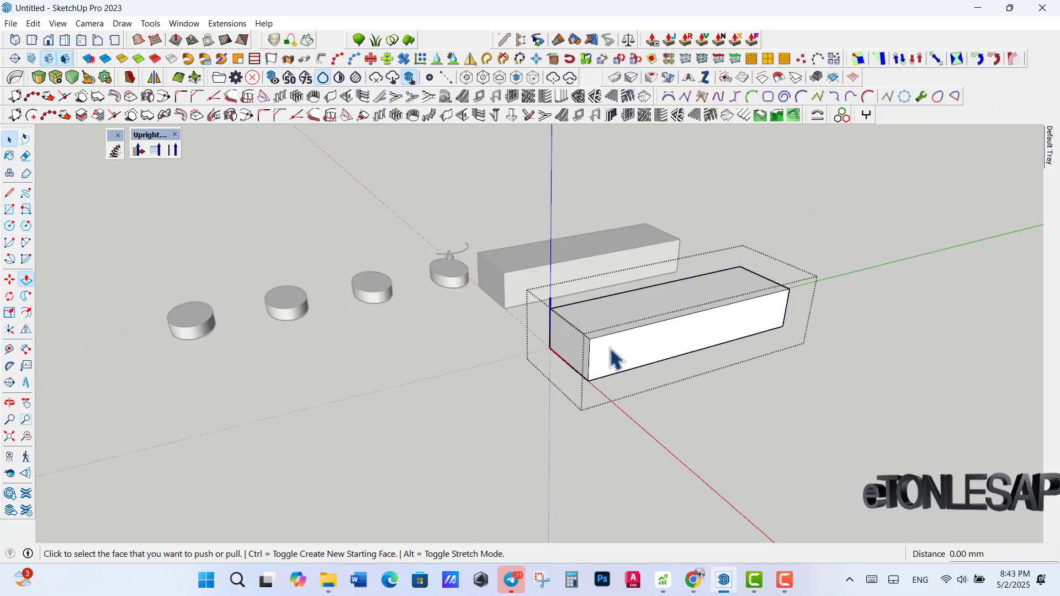
pyautogui.click(607, 328)
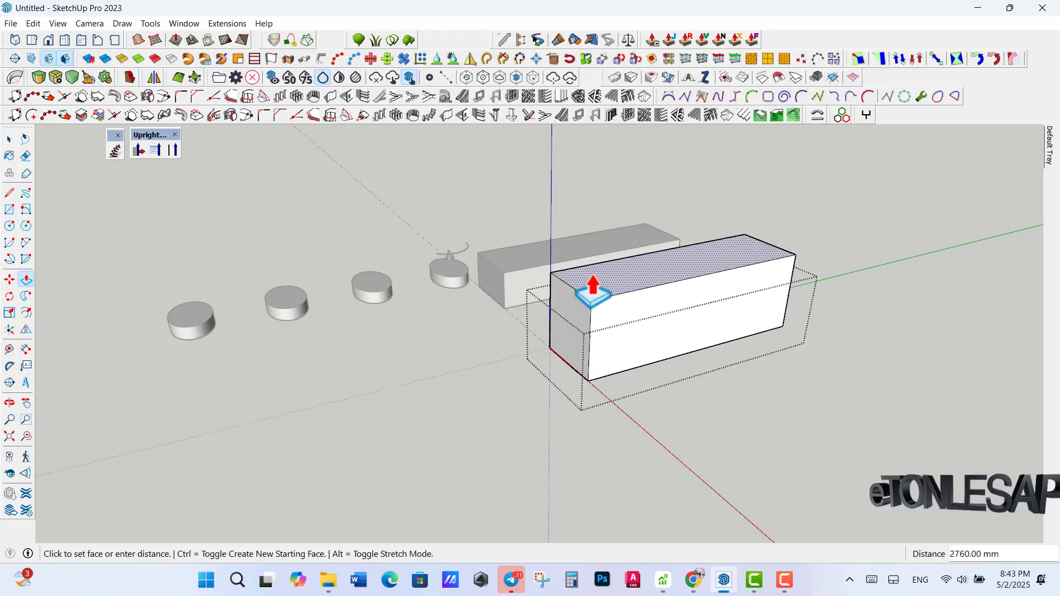
pyautogui.click(607, 320)
pyautogui.press('space')
pyautogui.press('Escape')
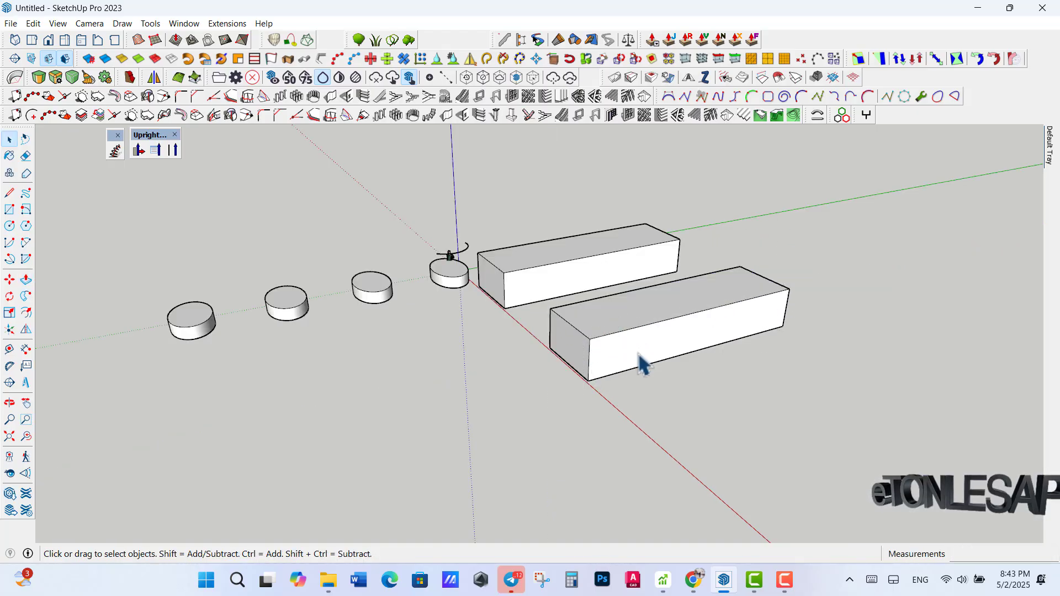
pyautogui.rightClick(603, 343)
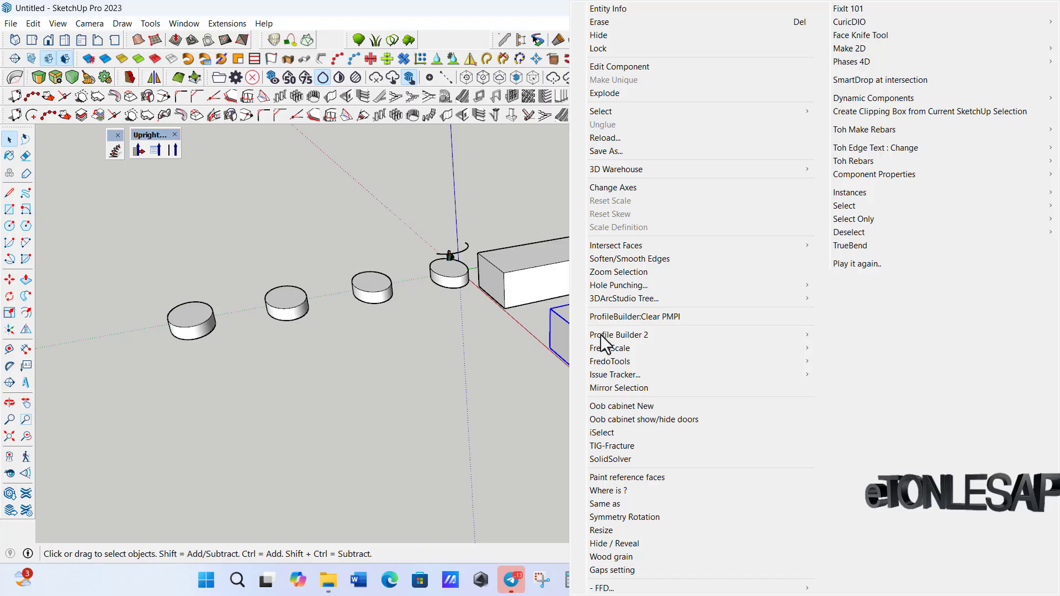
pyautogui.click(469, 357)
pyautogui.rightClick(615, 360)
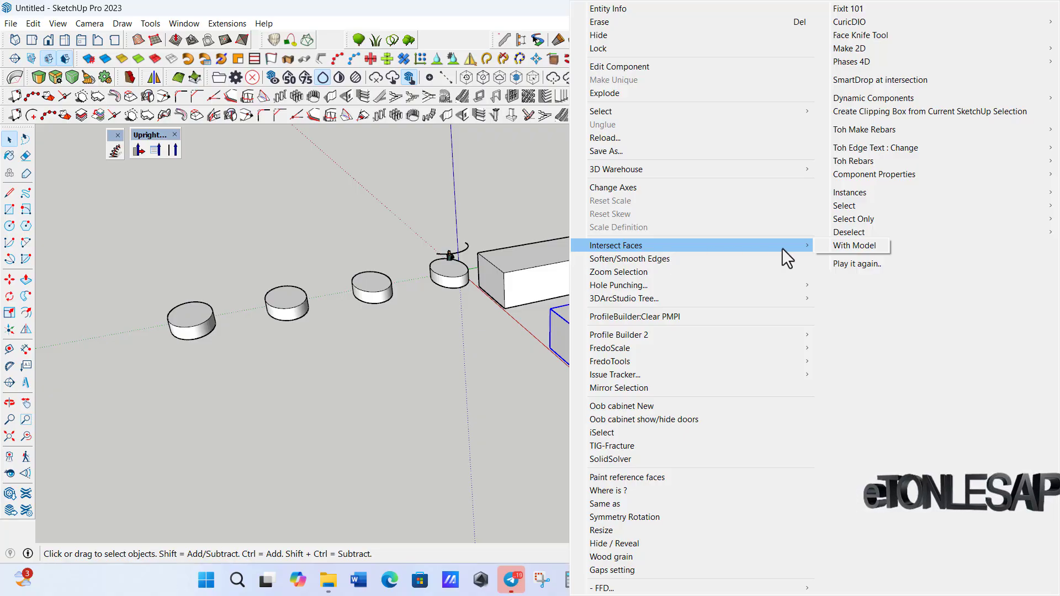
pyautogui.click(431, 349)
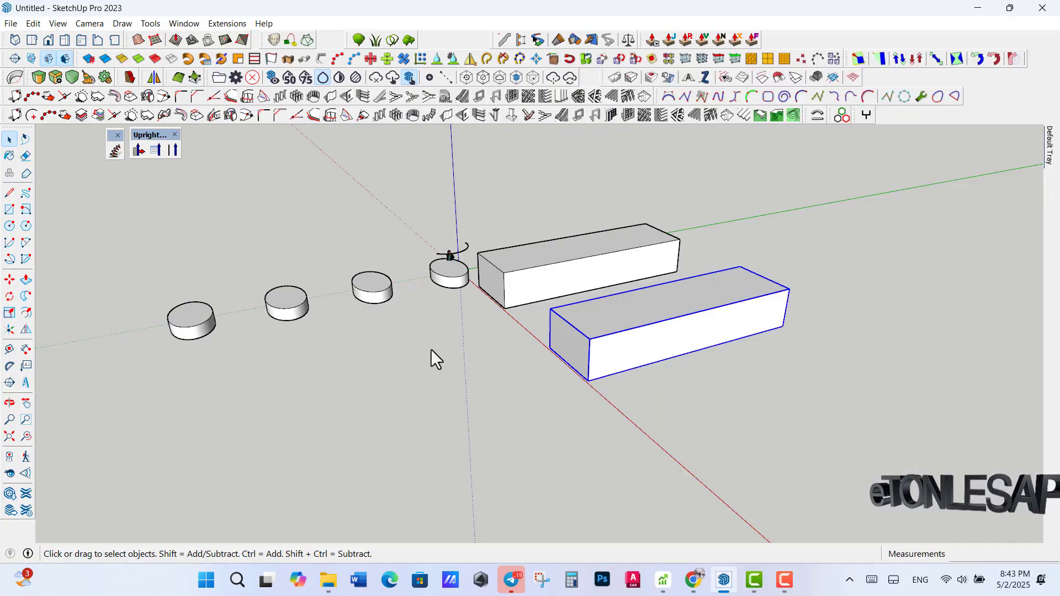
pyautogui.click(431, 349)
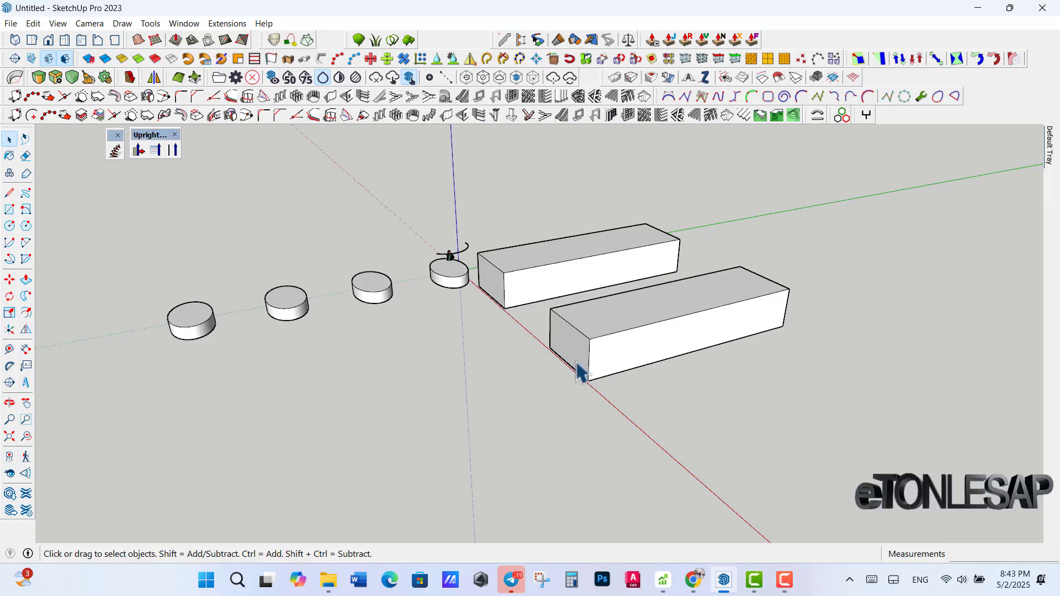
# - Draw a rectangle of about 11364 × 7693 mm on the ground in front of the long boxes
pyautogui.scroll(-1, 580, 371)
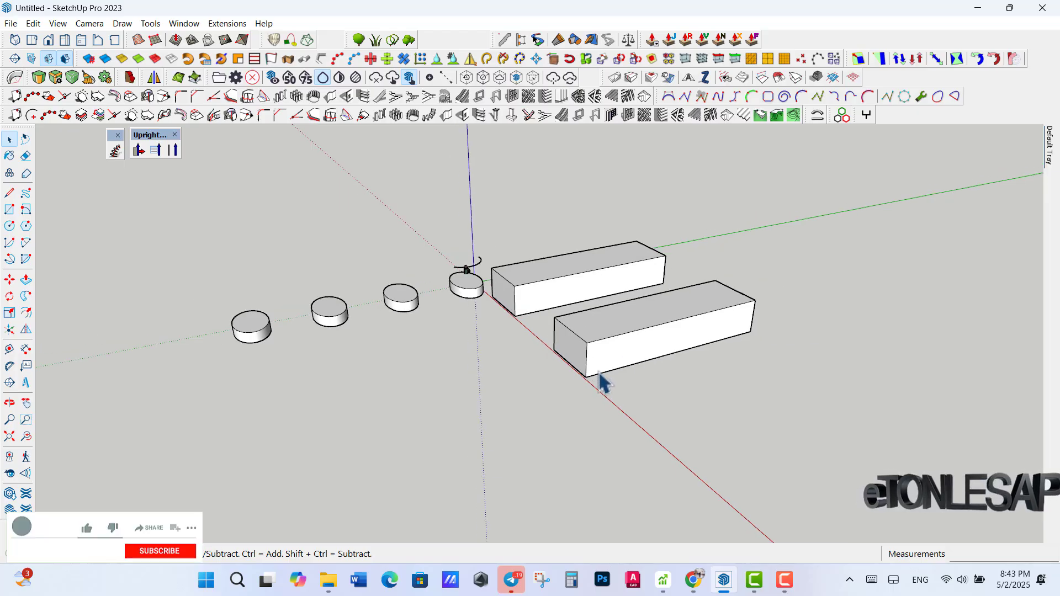
pyautogui.press('r')
pyautogui.click(422, 397)
pyautogui.click(624, 459)
pyautogui.click(533, 470)
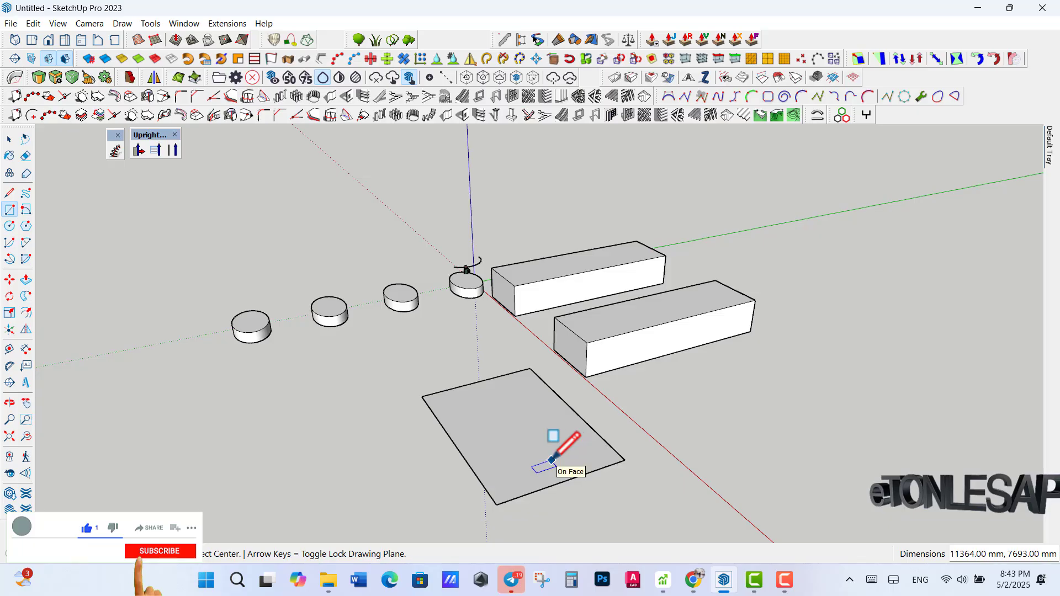
# - Extrude the large ground rectangle upward into a tall box with Push/Pull
pyautogui.press('p')
pyautogui.click(544, 472)
pyautogui.click(542, 365)
pyautogui.press('space')
# - Reverse the large box's top face, and reverse it again to restore its original orientation
pyautogui.rightClick(527, 365)
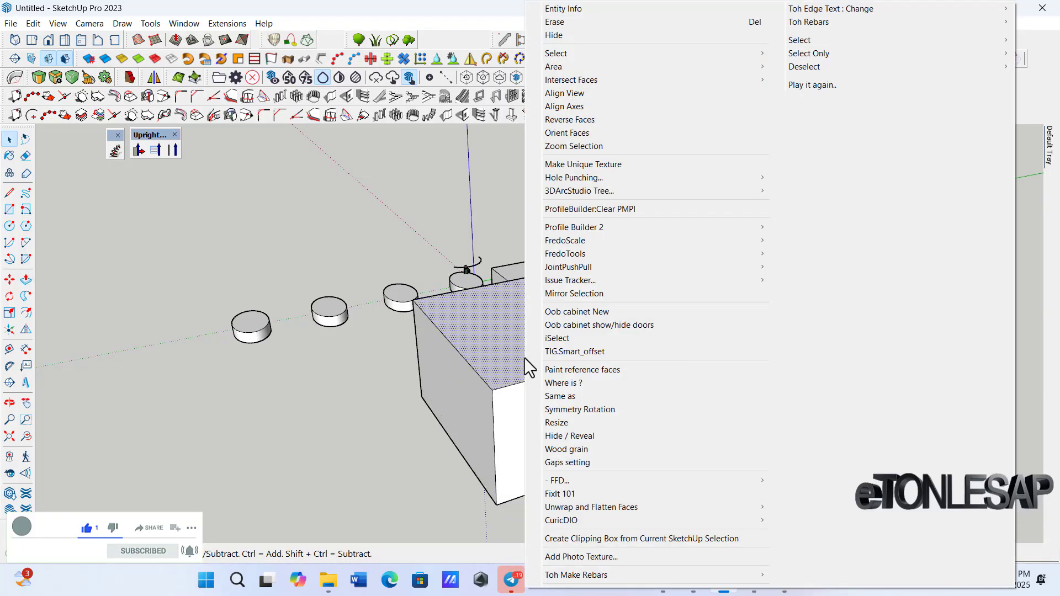
pyautogui.click(582, 118)
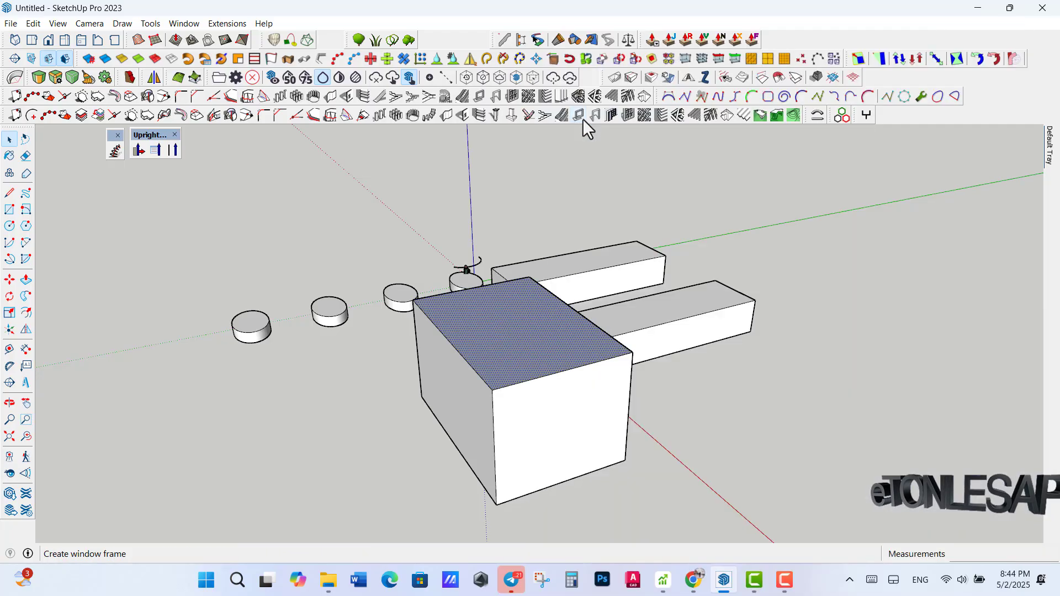
pyautogui.rightClick(513, 349)
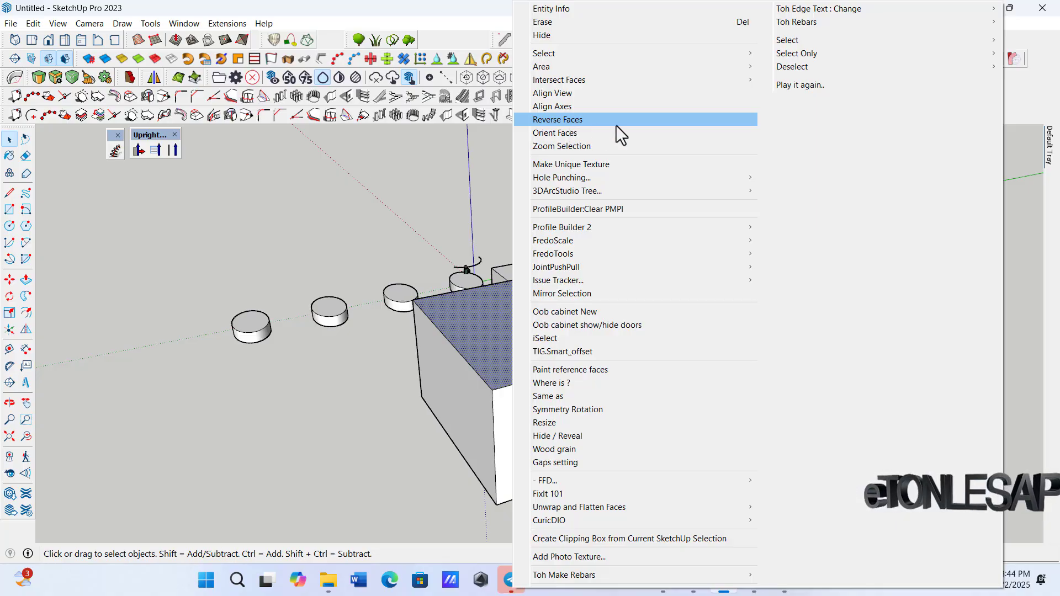
pyautogui.click(592, 123)
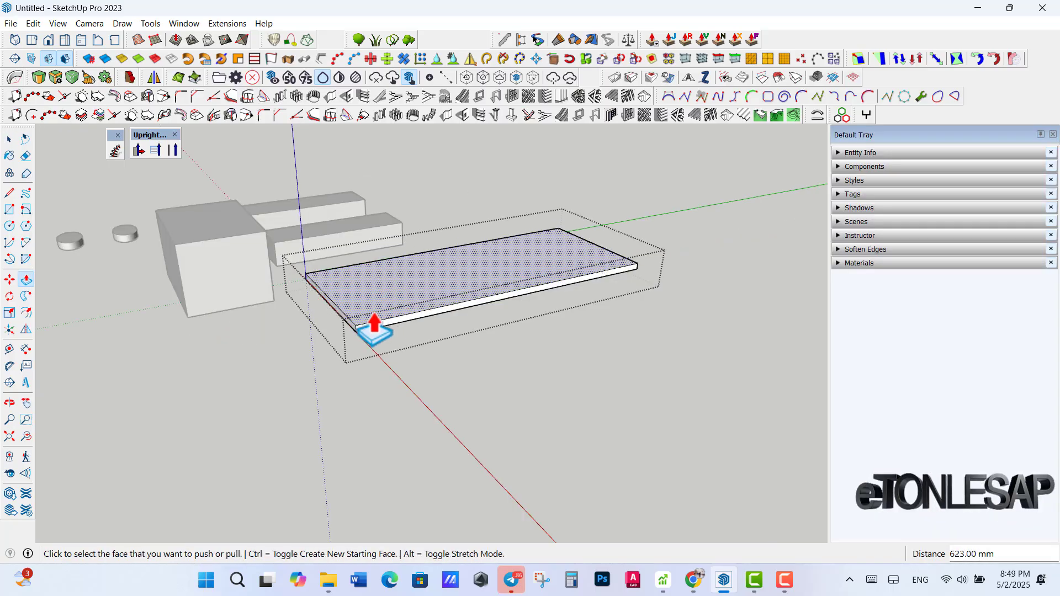
# - Undo the slab's last Push/Pull and offset the flat rectangle's outline inward by 200 mm
pyautogui.press('space')
pyautogui.scroll(2, 373, 326)
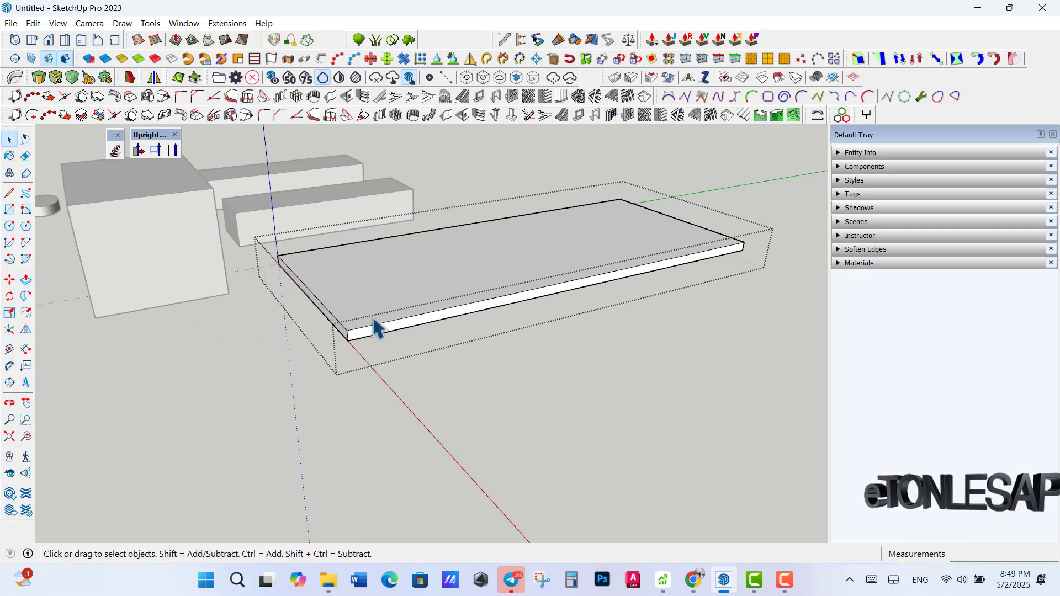
pyautogui.hotkey('ctrl', 'z')
pyautogui.press('f')
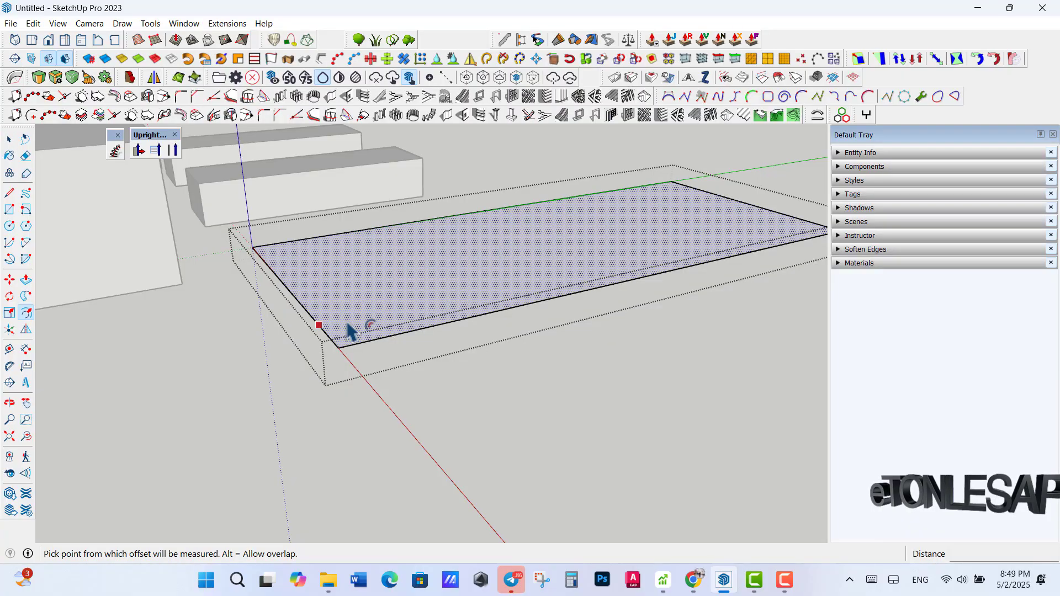
pyautogui.click(351, 329)
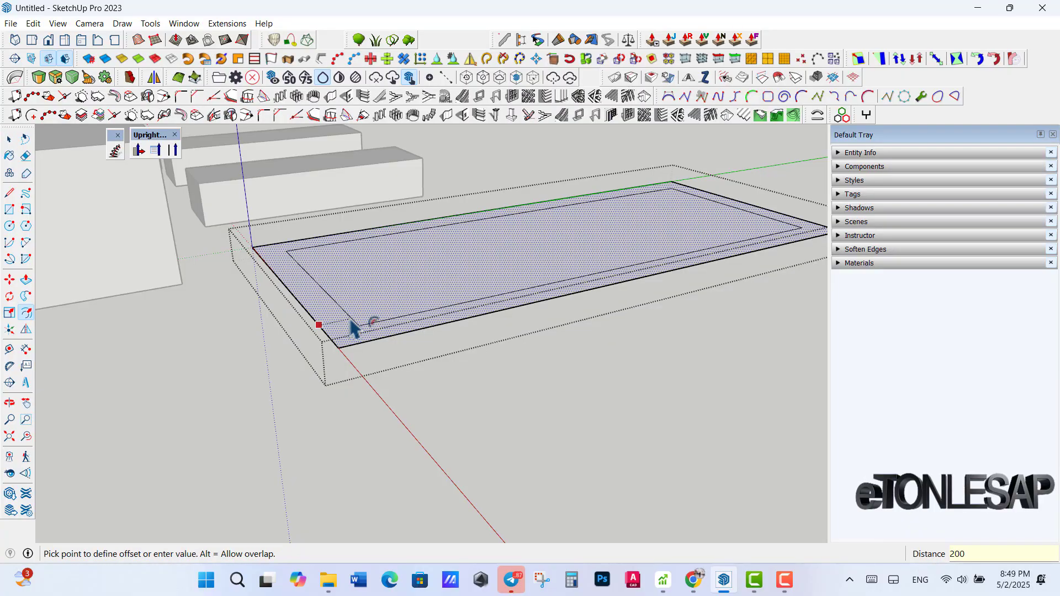
pyautogui.write('200')
pyautogui.press('Return')
pyautogui.press('space')
# - Raise the narrow border strip around the rectangle about 2854 mm with Push/Pull to form walls
pyautogui.scroll(5, 356, 328)
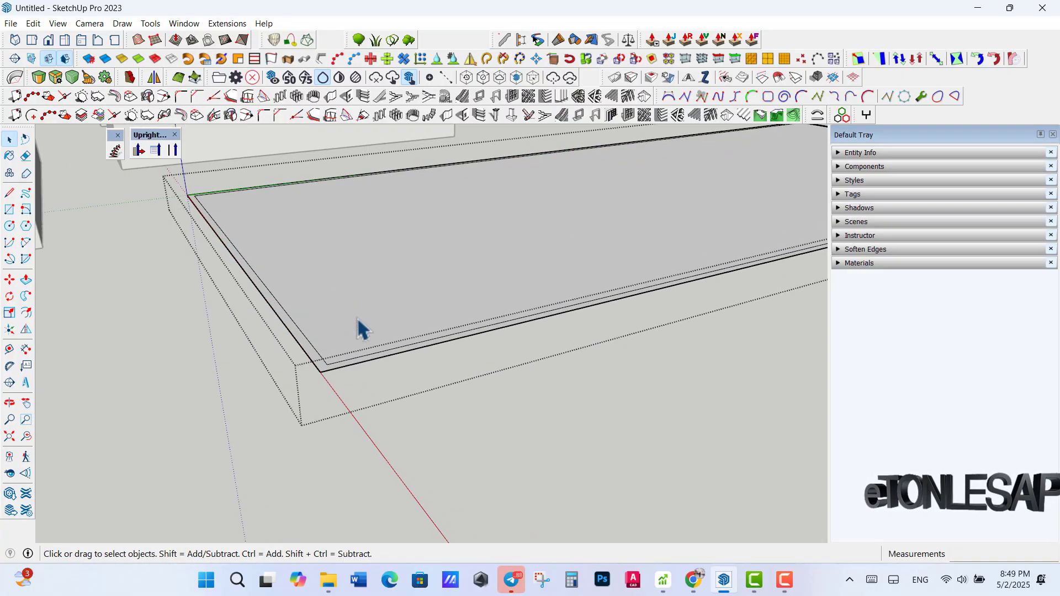
pyautogui.press('p')
pyautogui.click(345, 395)
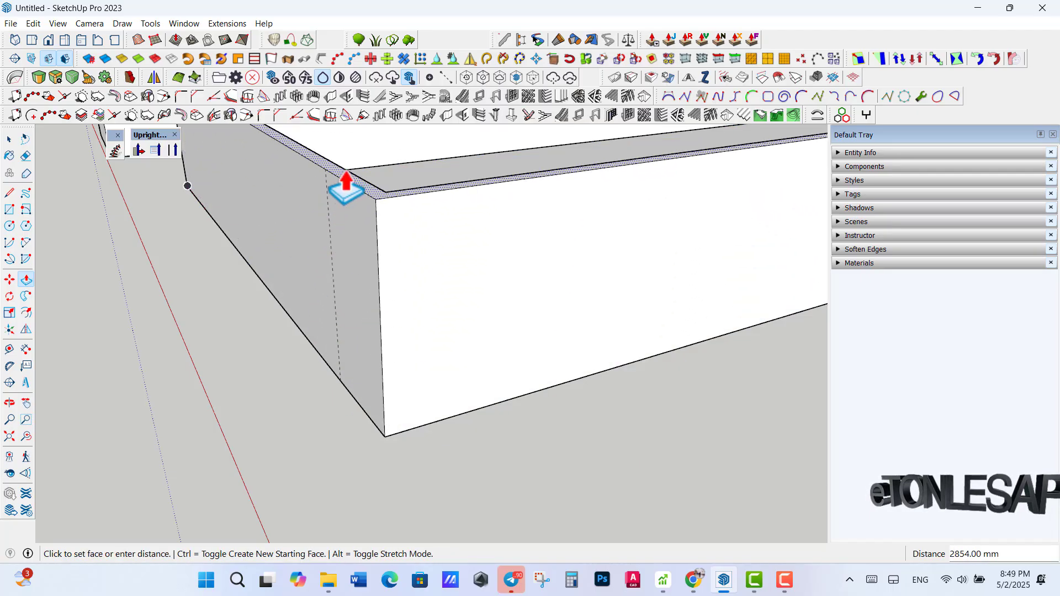
pyautogui.click(346, 188)
pyautogui.scroll(-5, 417, 396)
# - Select all of the connected wall geometry and make it a group
pyautogui.press('space')
pyautogui.tripleClick(426, 364)
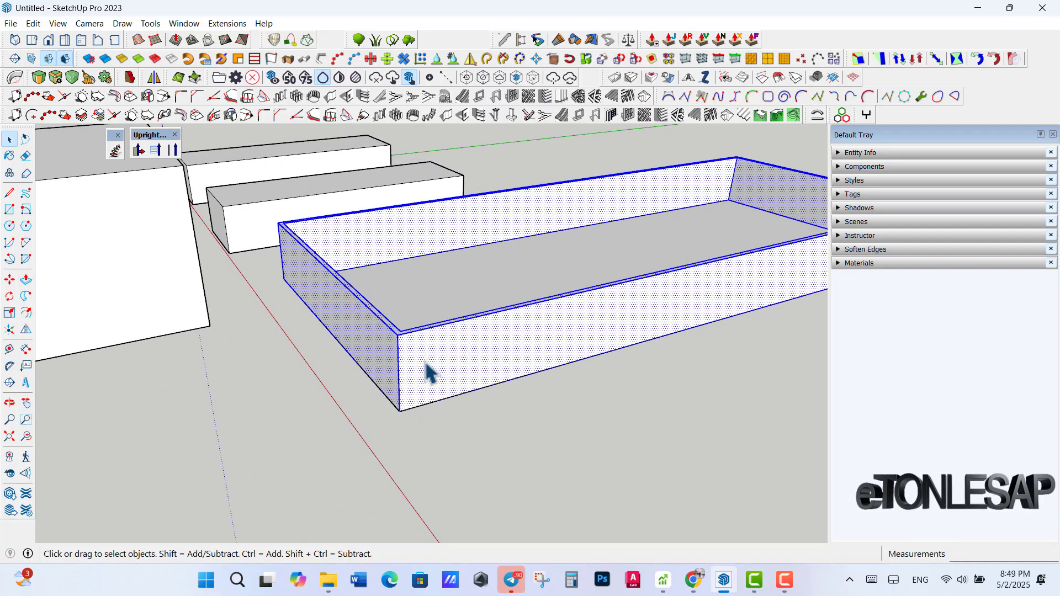
pyautogui.rightClick(429, 373)
pyautogui.click(475, 106)
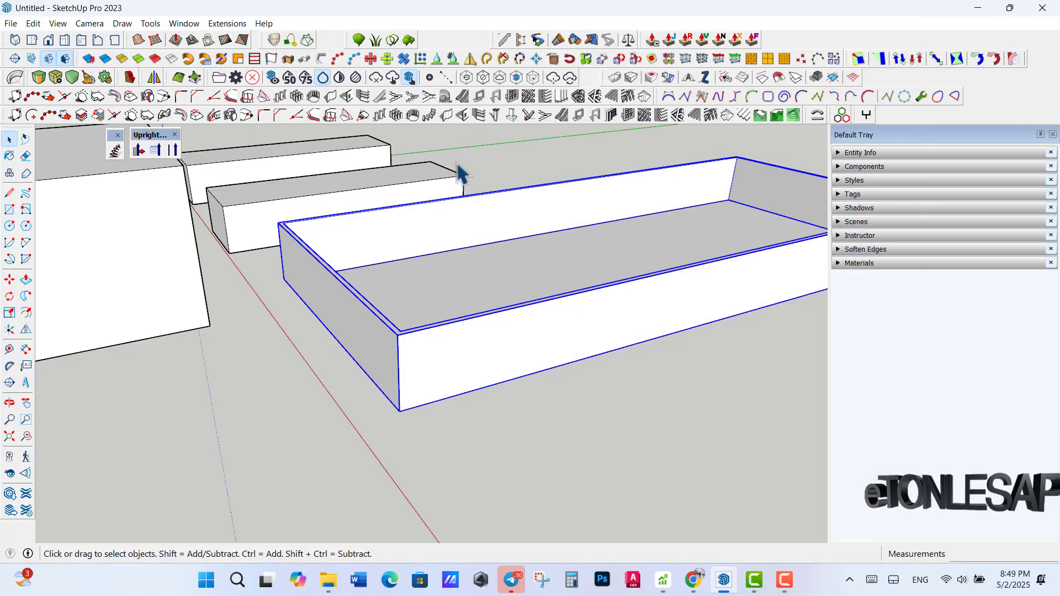
# - Open the floor inside the walls for editing and raise its top face with Push/Pull
pyautogui.scroll(1, 453, 287)
pyautogui.doubleClick(433, 295)
pyautogui.press('p')
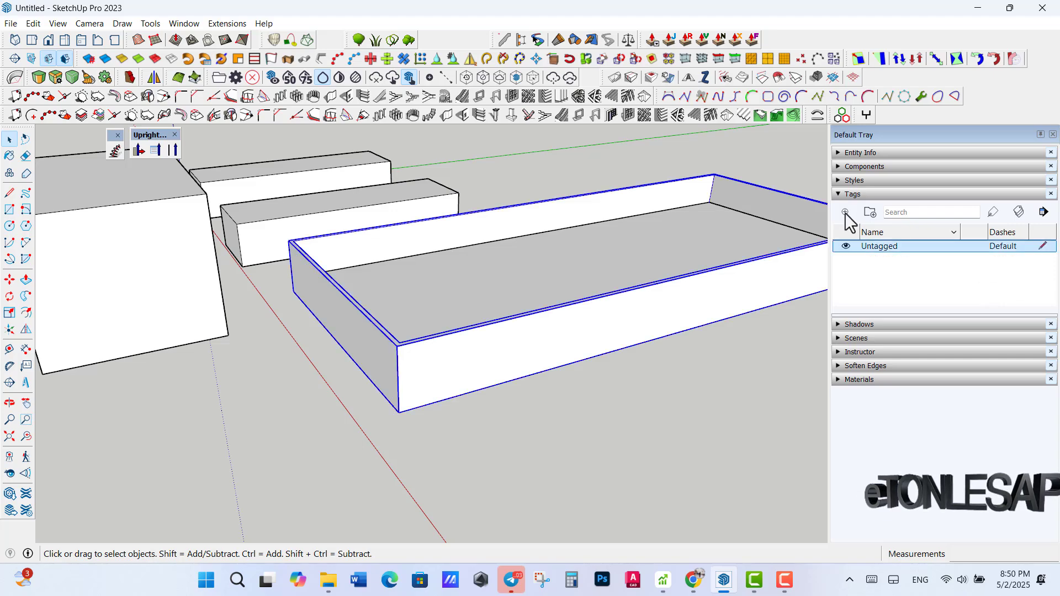
# - Add a tag named Wall and accept its teal colour in the material settings
pyautogui.click(844, 212)
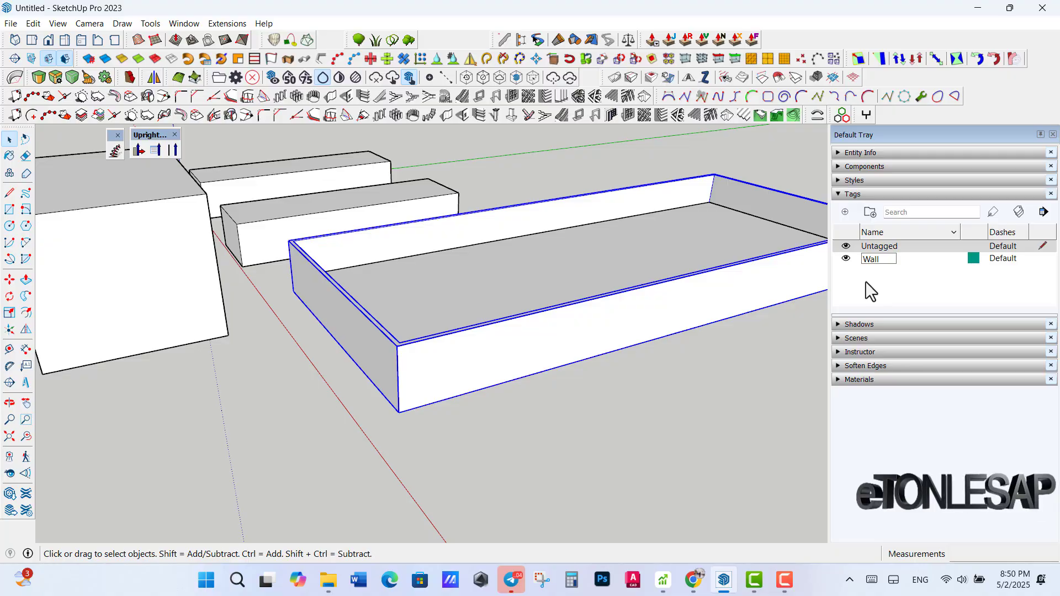
pyautogui.click(973, 258)
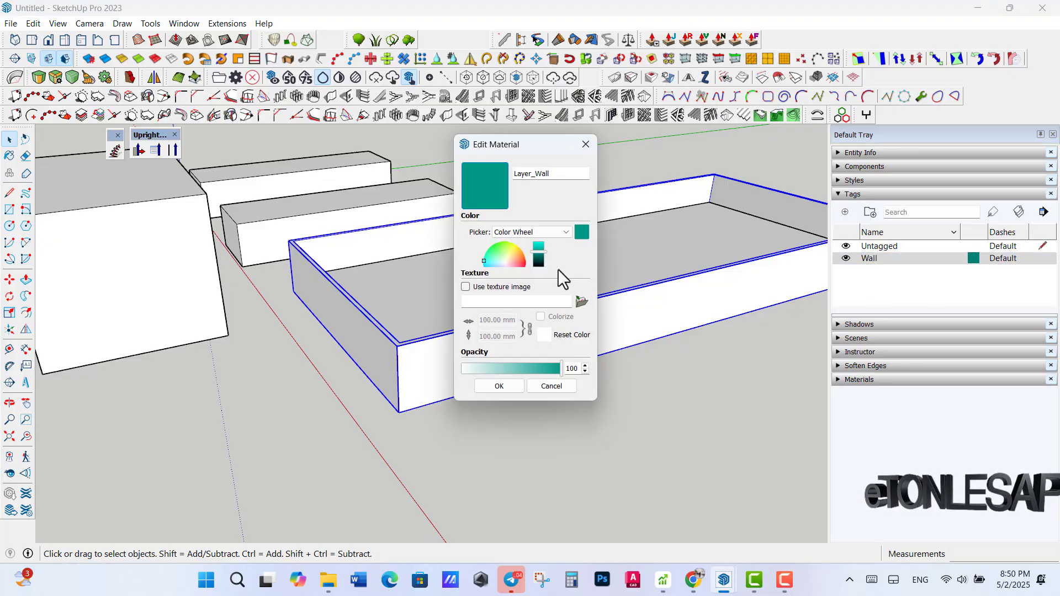
pyautogui.click(499, 386)
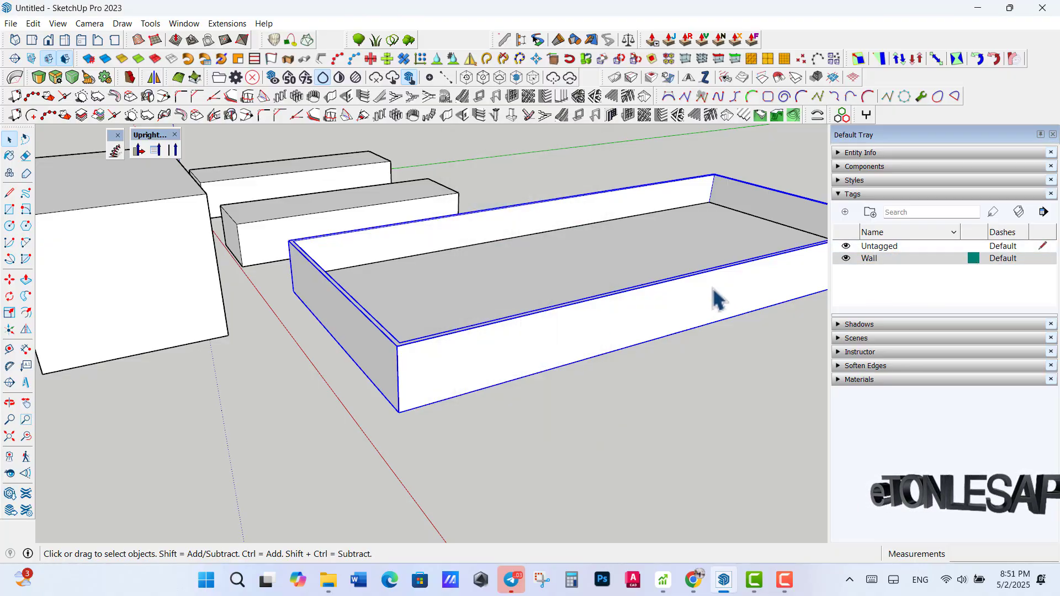
# - Select the floor slab inside the walls and add a tag named floor
pyautogui.click(730, 378)
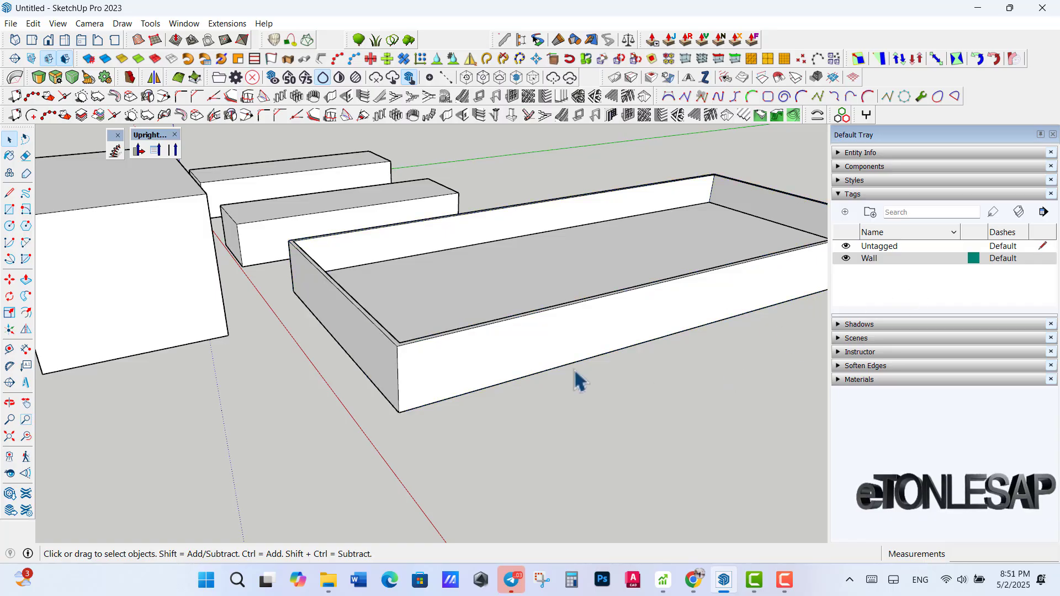
pyautogui.click(532, 301)
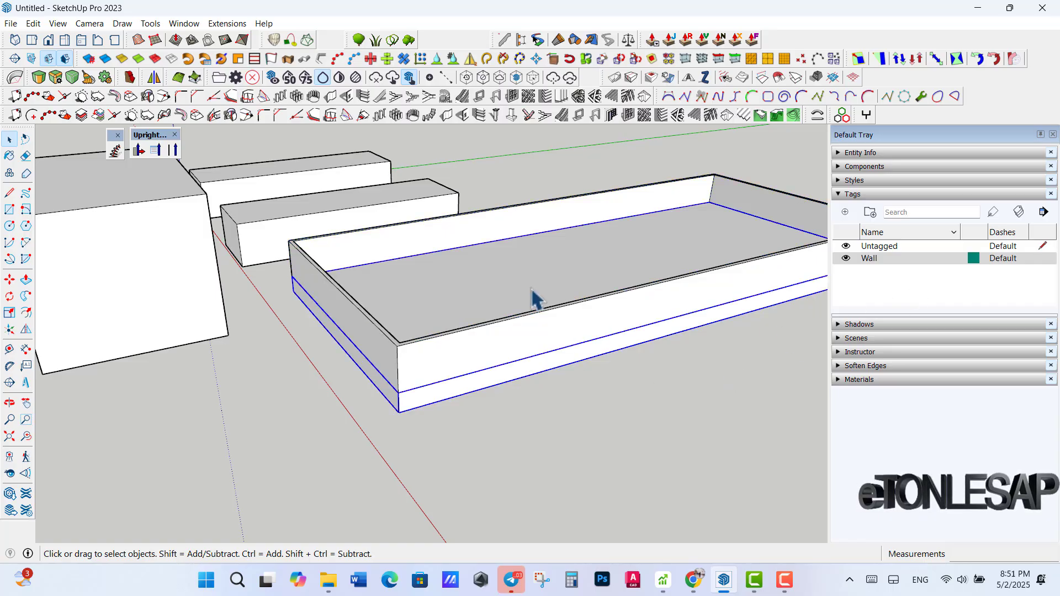
pyautogui.click(845, 212)
pyautogui.write('flo')
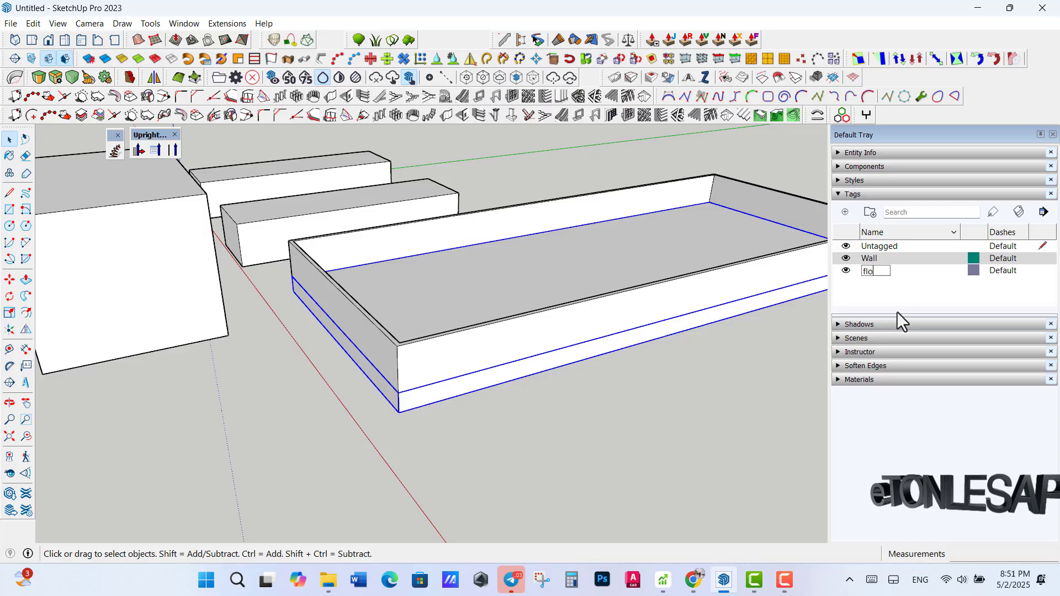
pyautogui.write('or')
pyautogui.click(645, 442)
# - Add a tag named widon and assign it to the large hollow box group in front
pyautogui.click(632, 323)
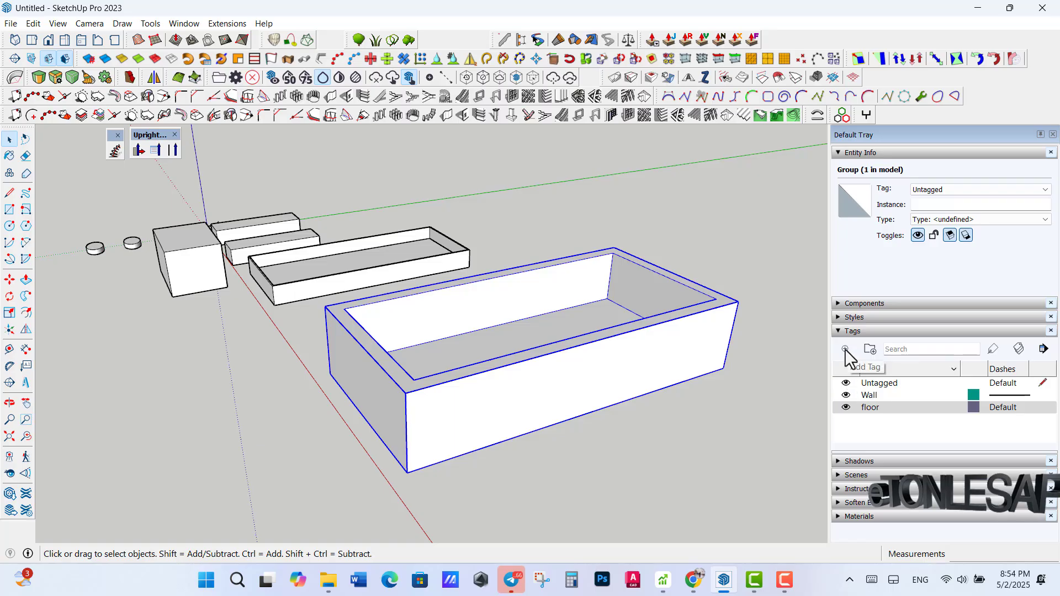
pyautogui.click(845, 349)
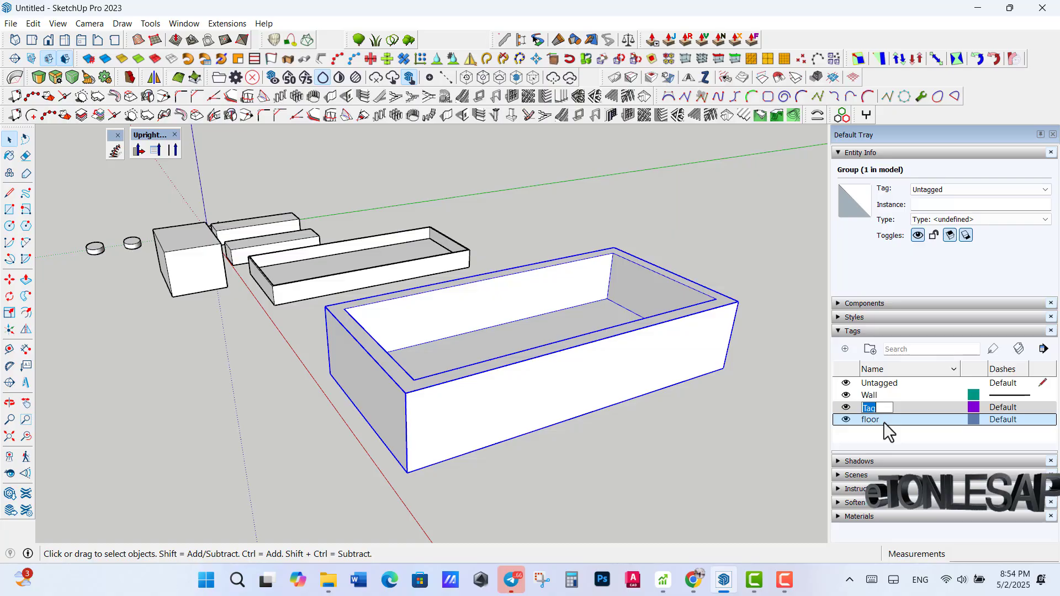
pyautogui.write('widon')
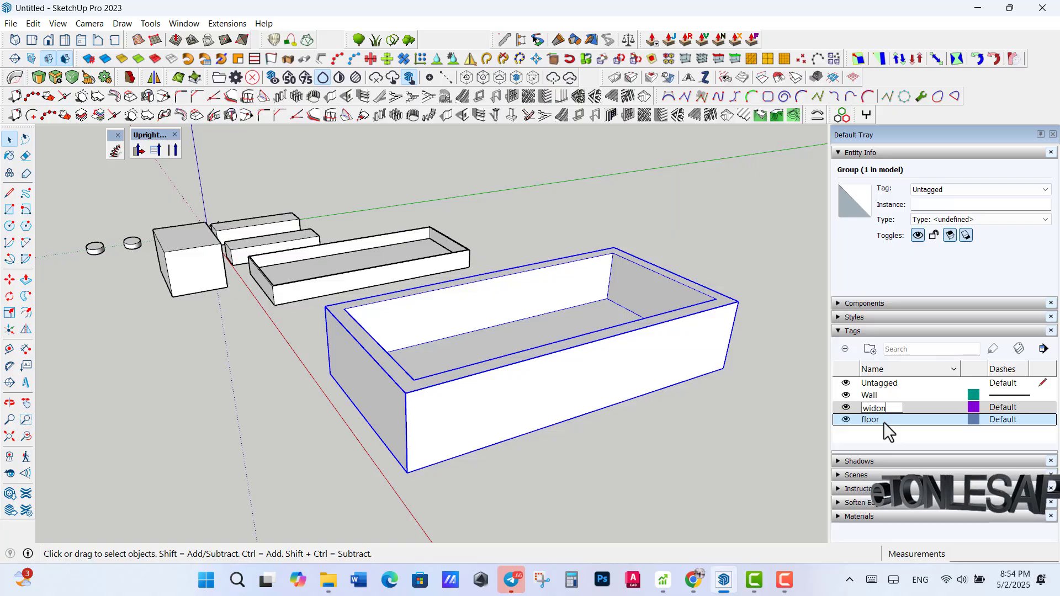
pyautogui.press('Return')
pyautogui.click(890, 395)
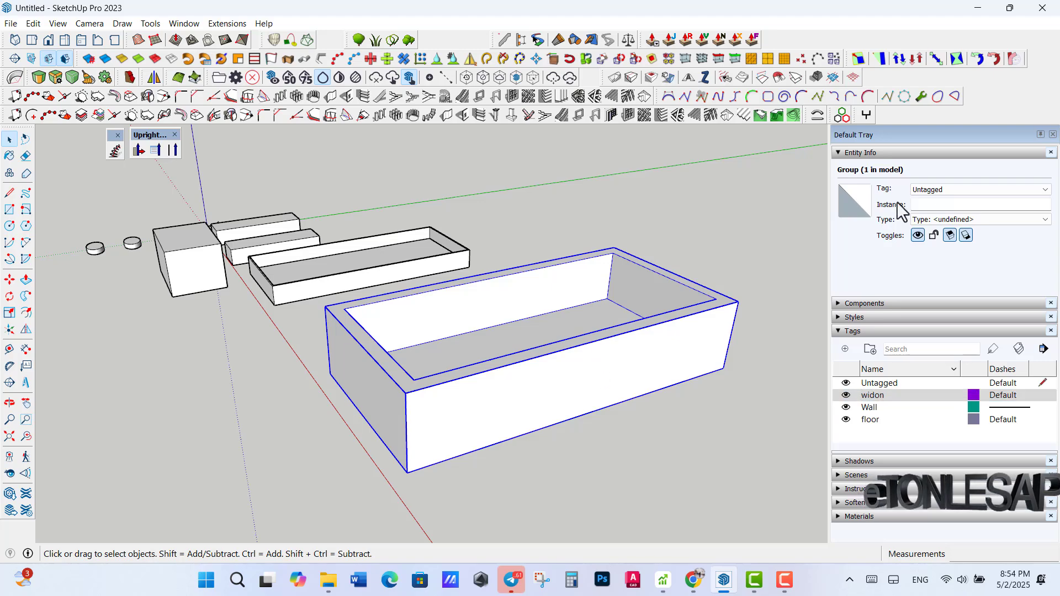
pyautogui.click(959, 188)
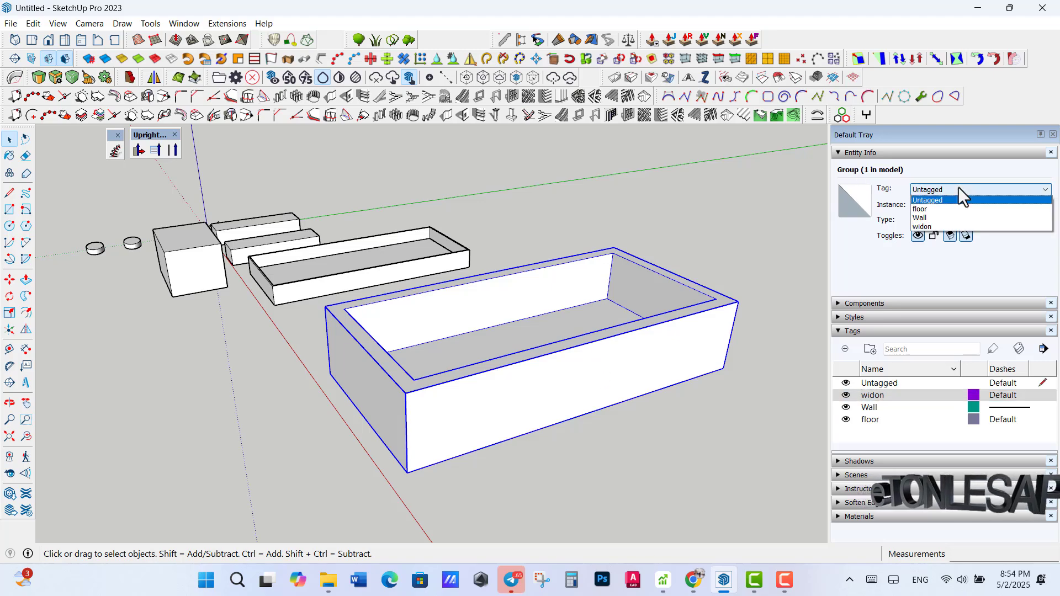
pyautogui.click(927, 226)
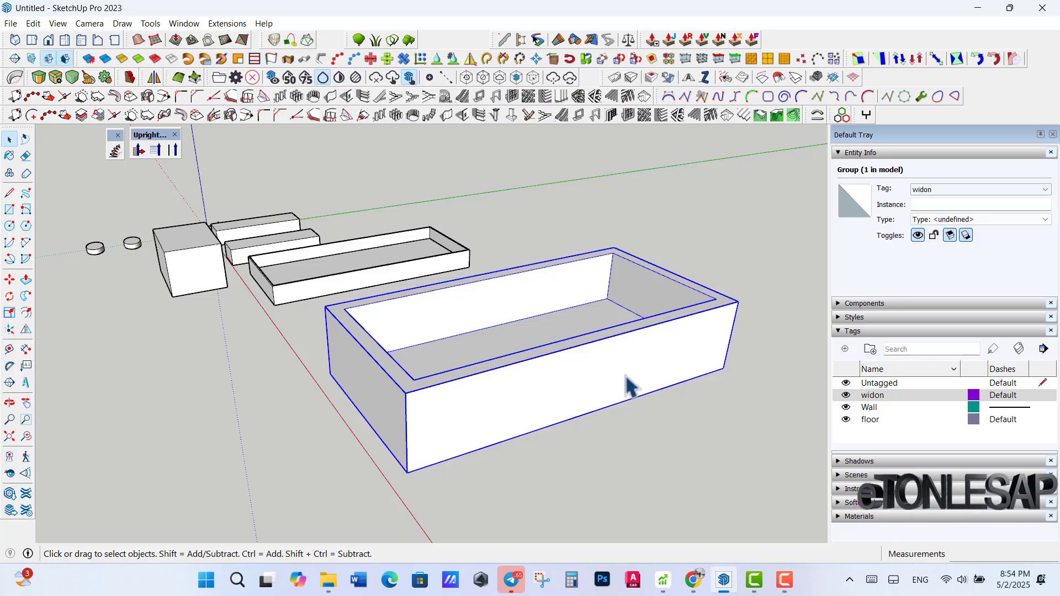
# - Toggle the widon tag's visibility off and on repeatedly, leaving the tag visible
pyautogui.click(846, 395)
pyautogui.click(846, 395)
pyautogui.click(846, 395)
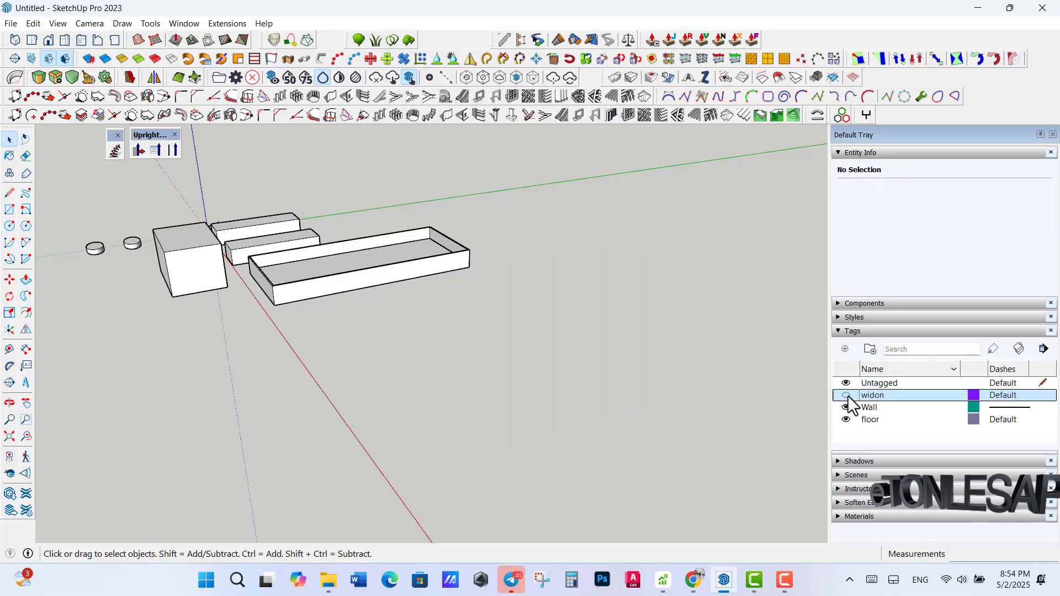
pyautogui.click(845, 395)
pyautogui.click(846, 395)
pyautogui.click(846, 395)
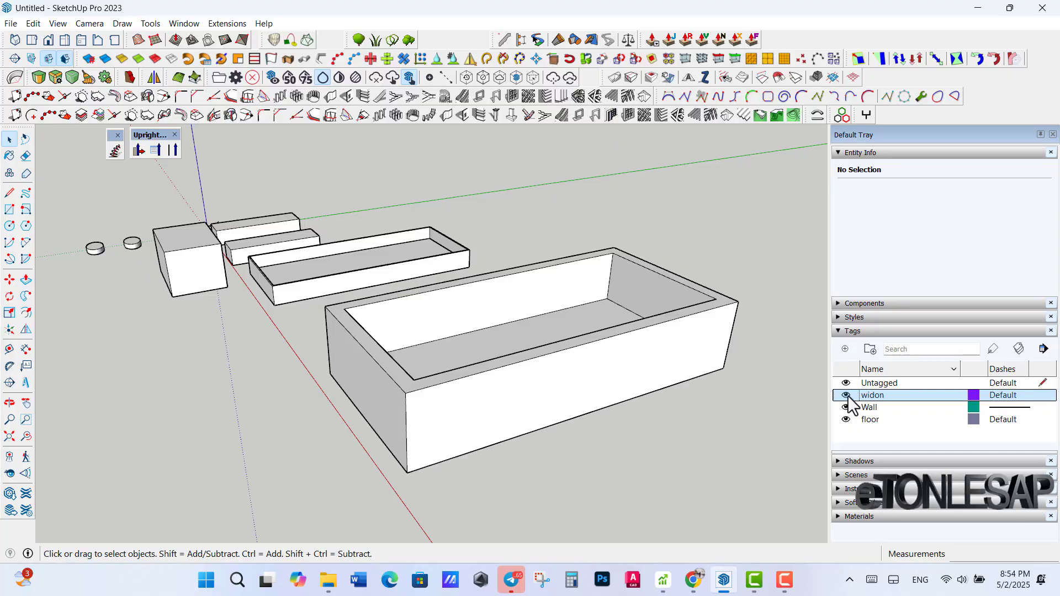
# - Review the dash styles available for the widon tag and leave it on Default
pyautogui.click(1002, 395)
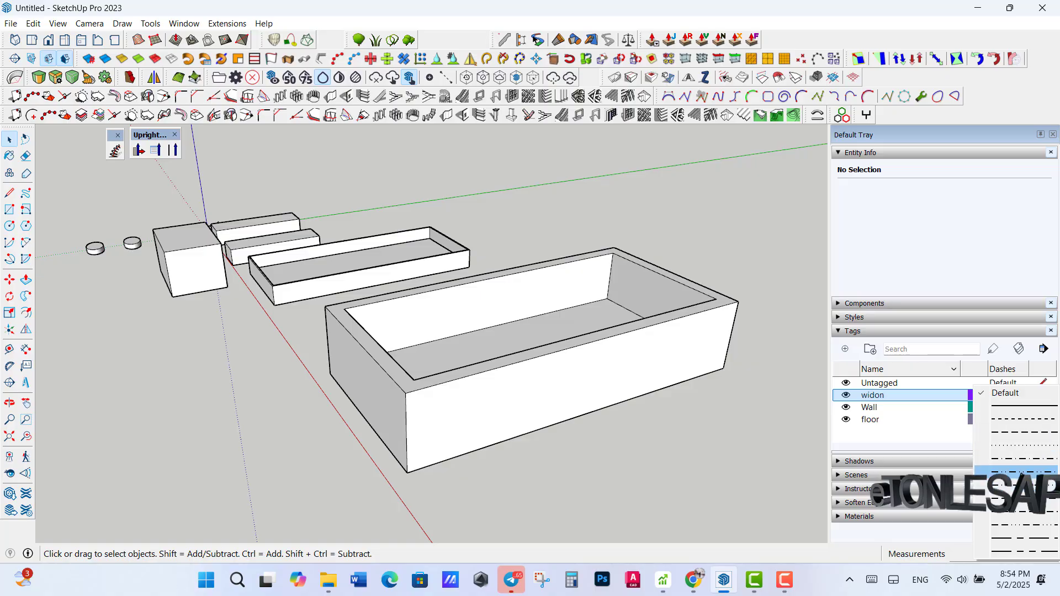
pyautogui.click(984, 387)
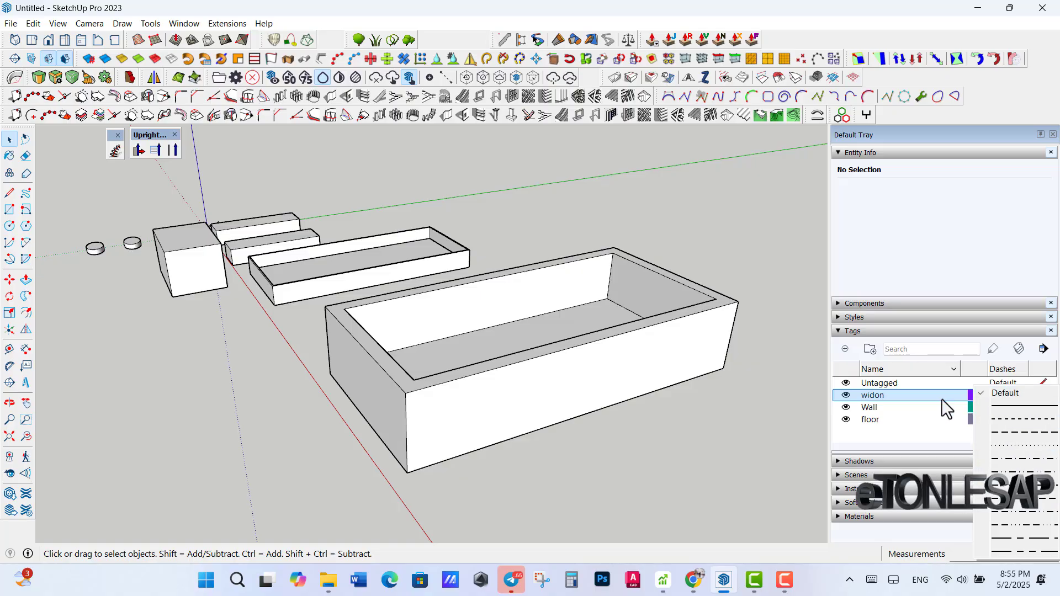
pyautogui.click(928, 436)
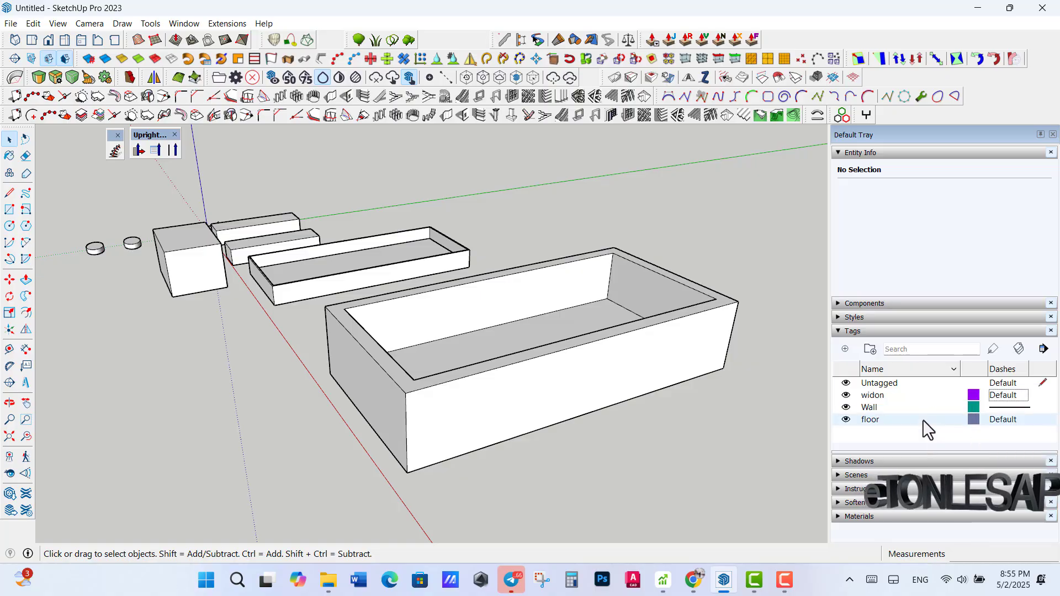
pyautogui.scroll(-2, 709, 430)
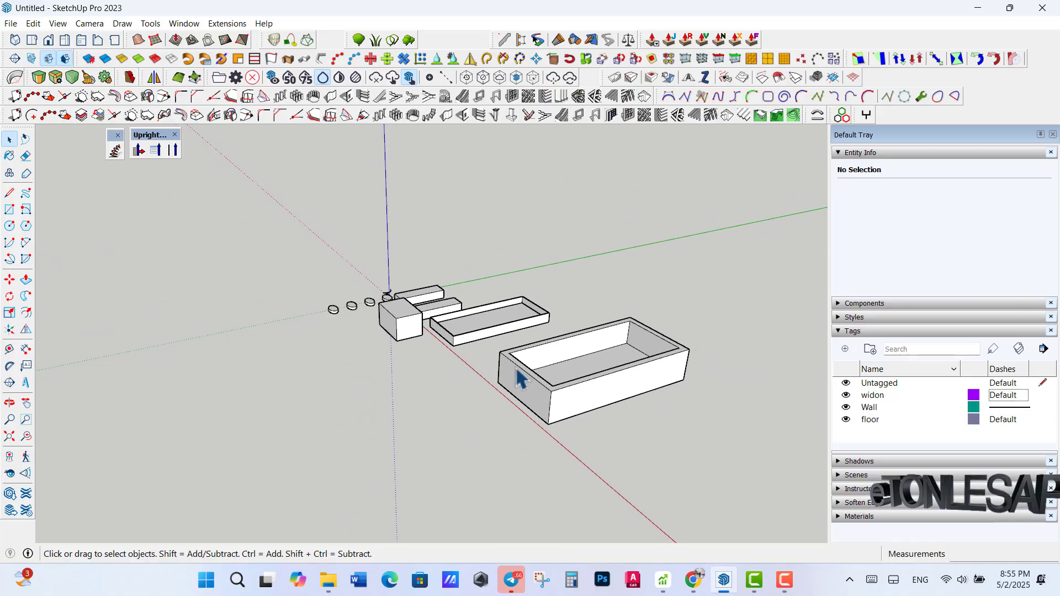
pyautogui.scroll(3, 517, 374)
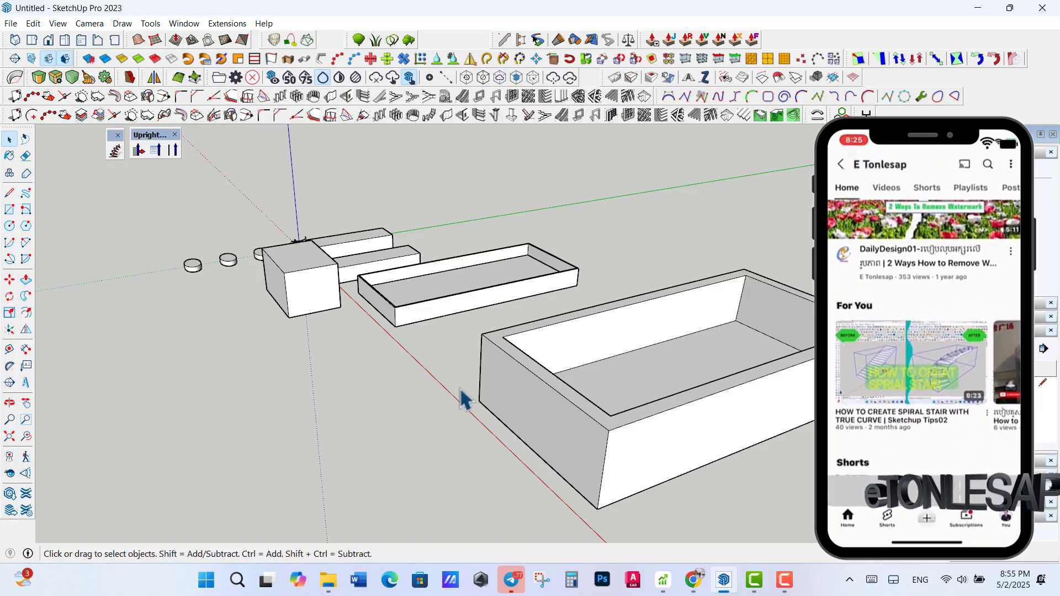
pyautogui.scroll(-8, 461, 389)
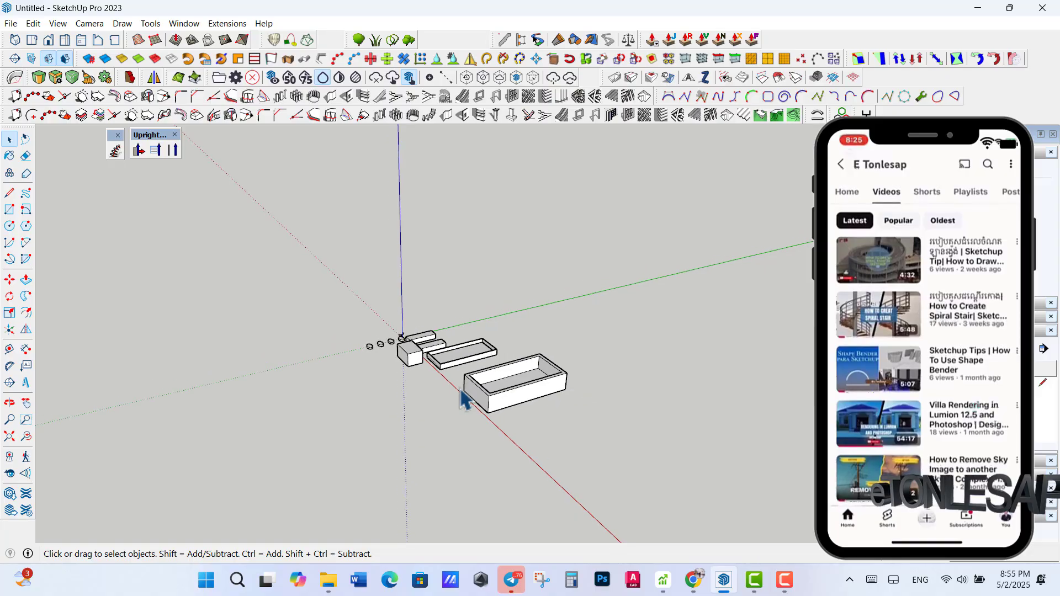
pyautogui.scroll(5, 461, 392)
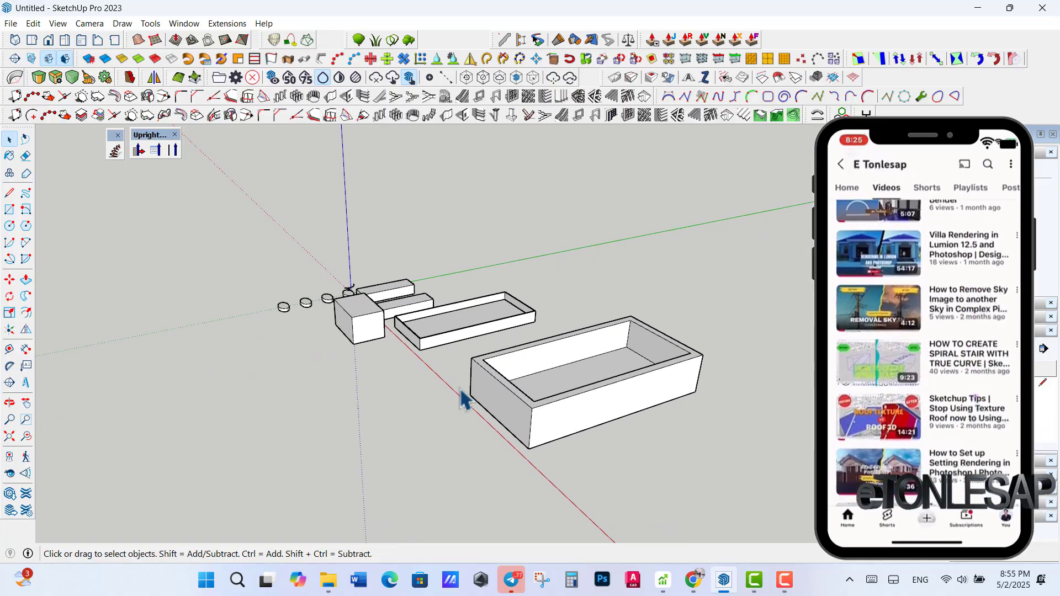
pyautogui.scroll(3, 461, 389)
pyautogui.scroll(-6, 461, 390)
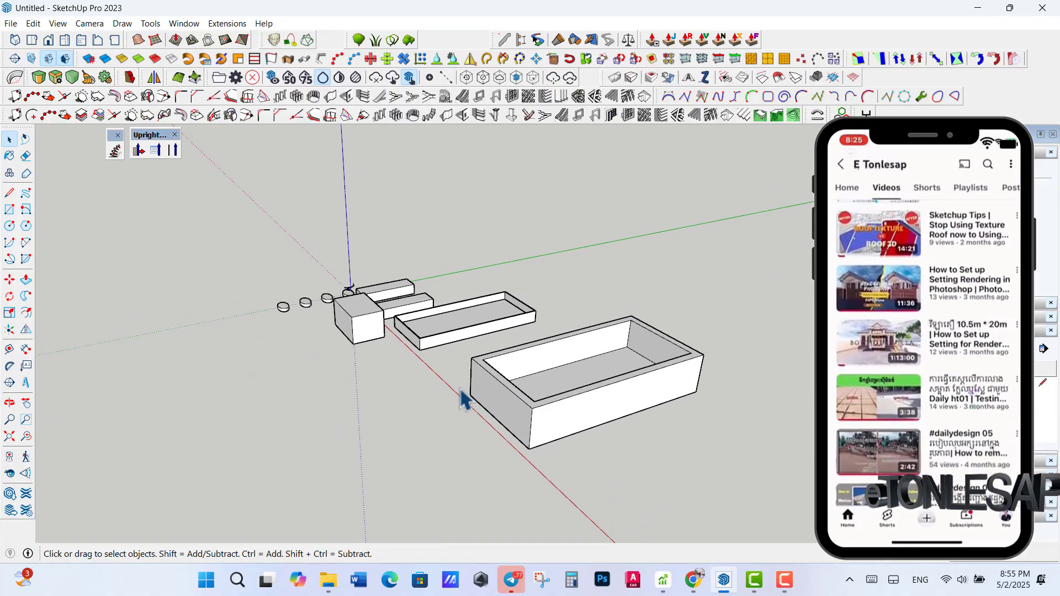
pyautogui.scroll(3, 461, 389)
pyautogui.scroll(2, 461, 397)
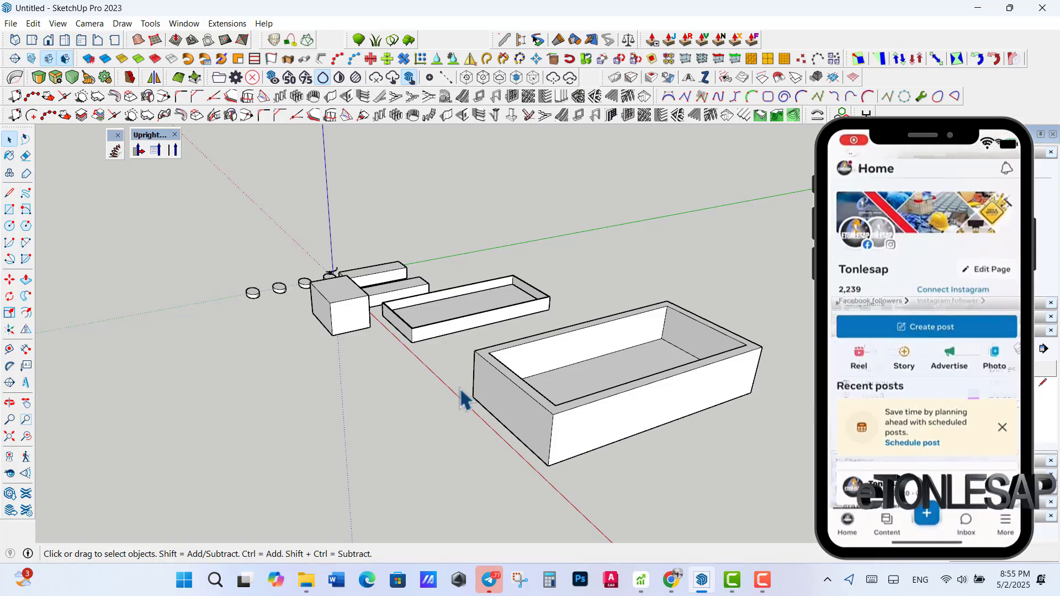
pyautogui.scroll(-5, 464, 398)
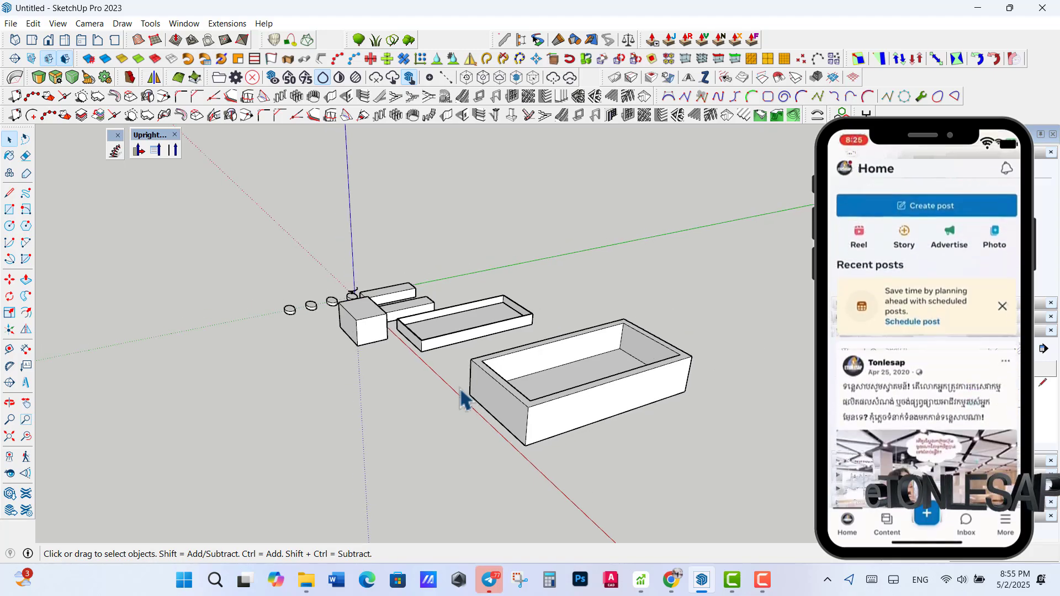
pyautogui.scroll(2, 464, 398)
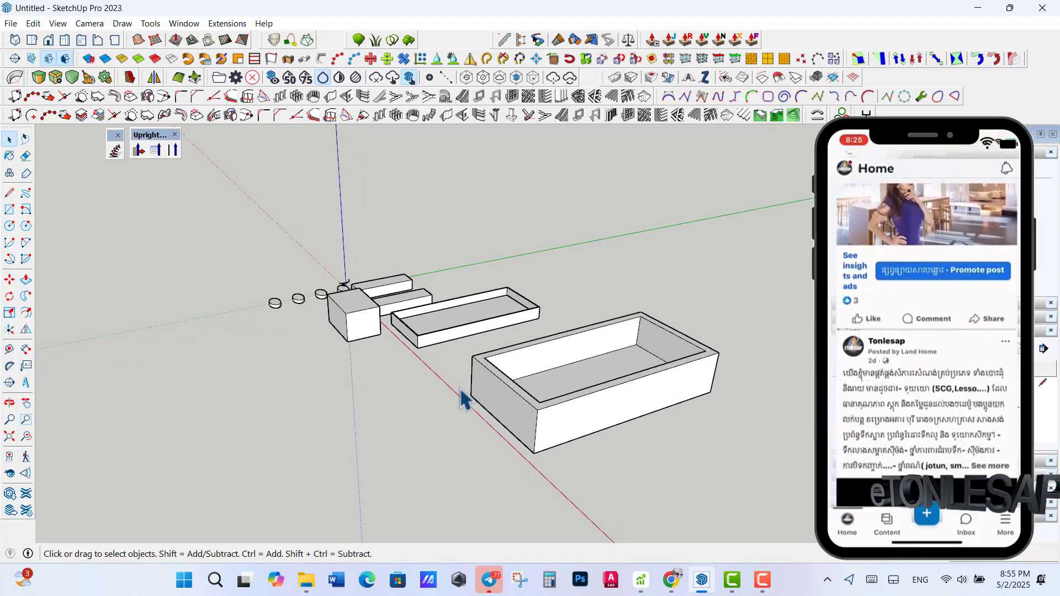